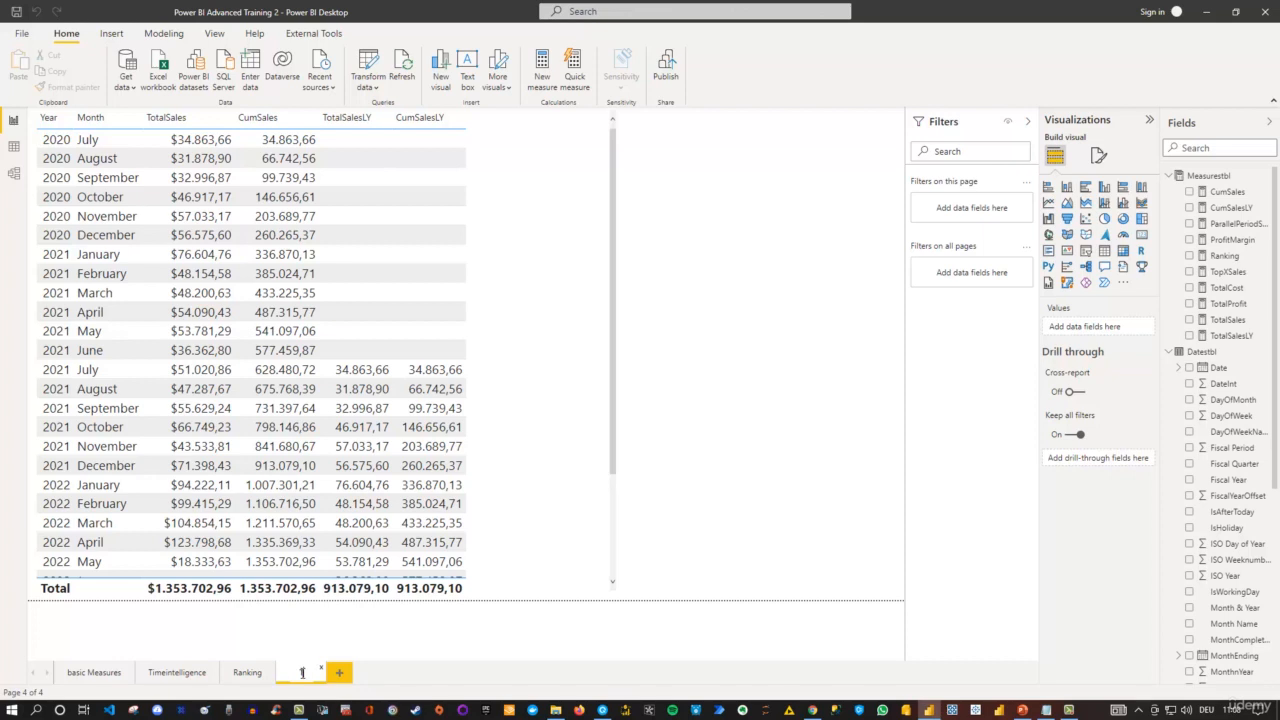
Step: Rename the fourth report page as Timeintelligence Part 2
text(elligence P)
text(art 2)
key(Return)
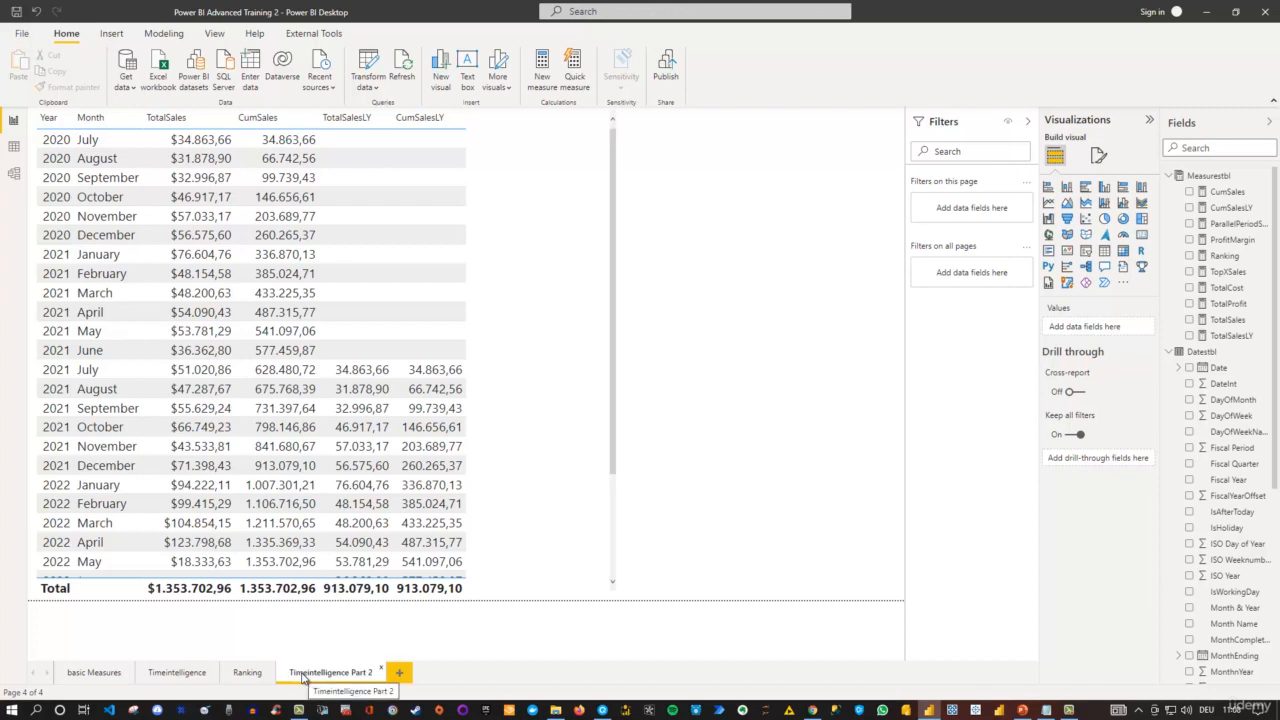
Step: Add a new report page and collapse the expanded Measurestbl, Datestbl and RankingParameter tables in the field list
click(399, 674)
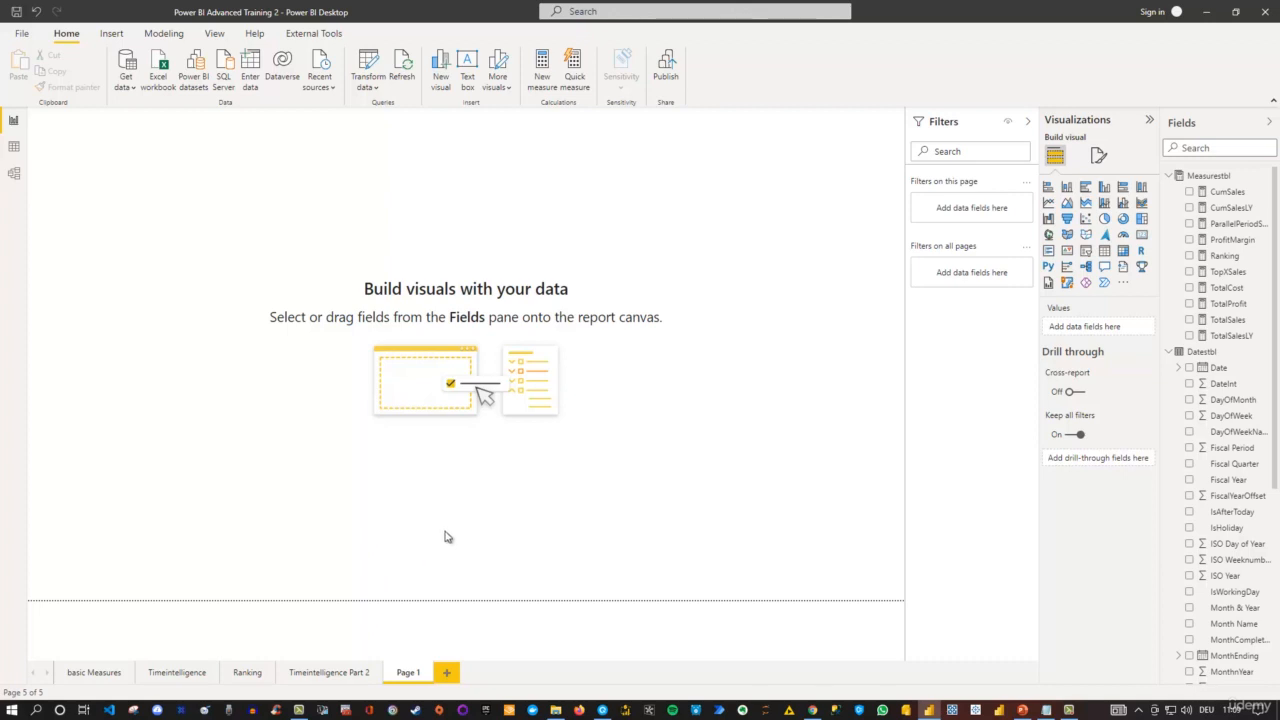
click(1168, 176)
click(1170, 192)
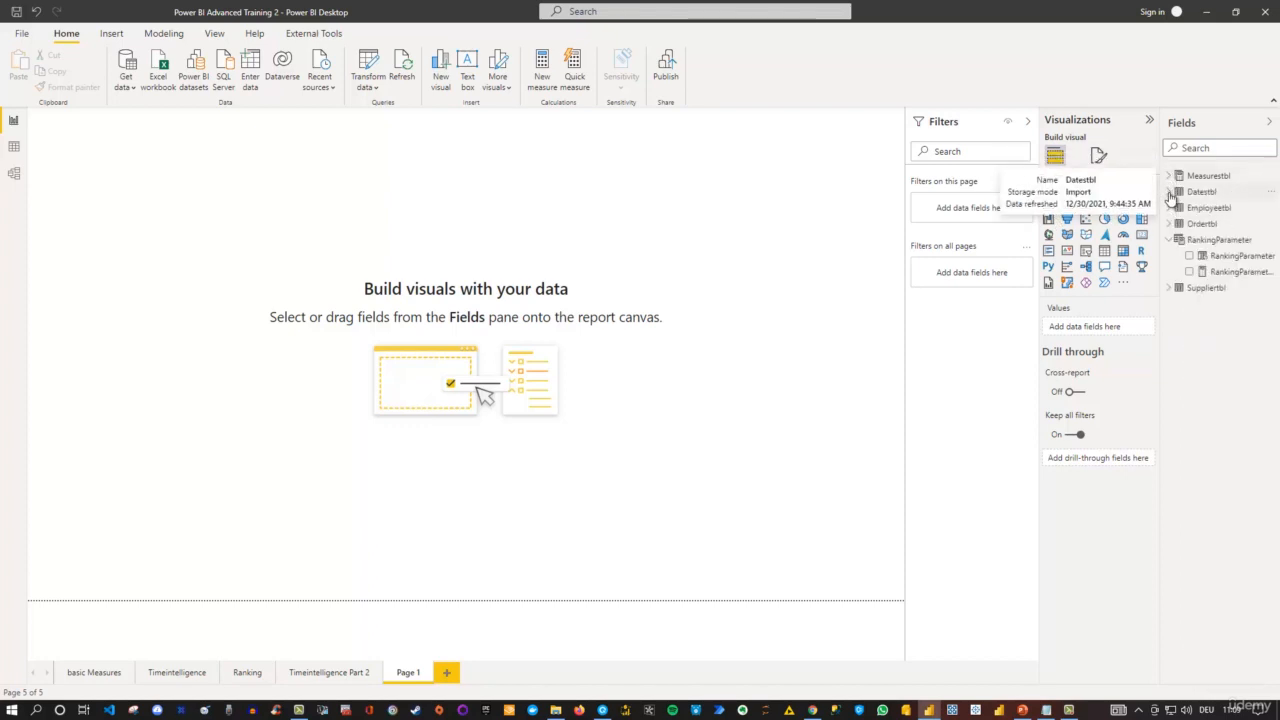
click(1169, 240)
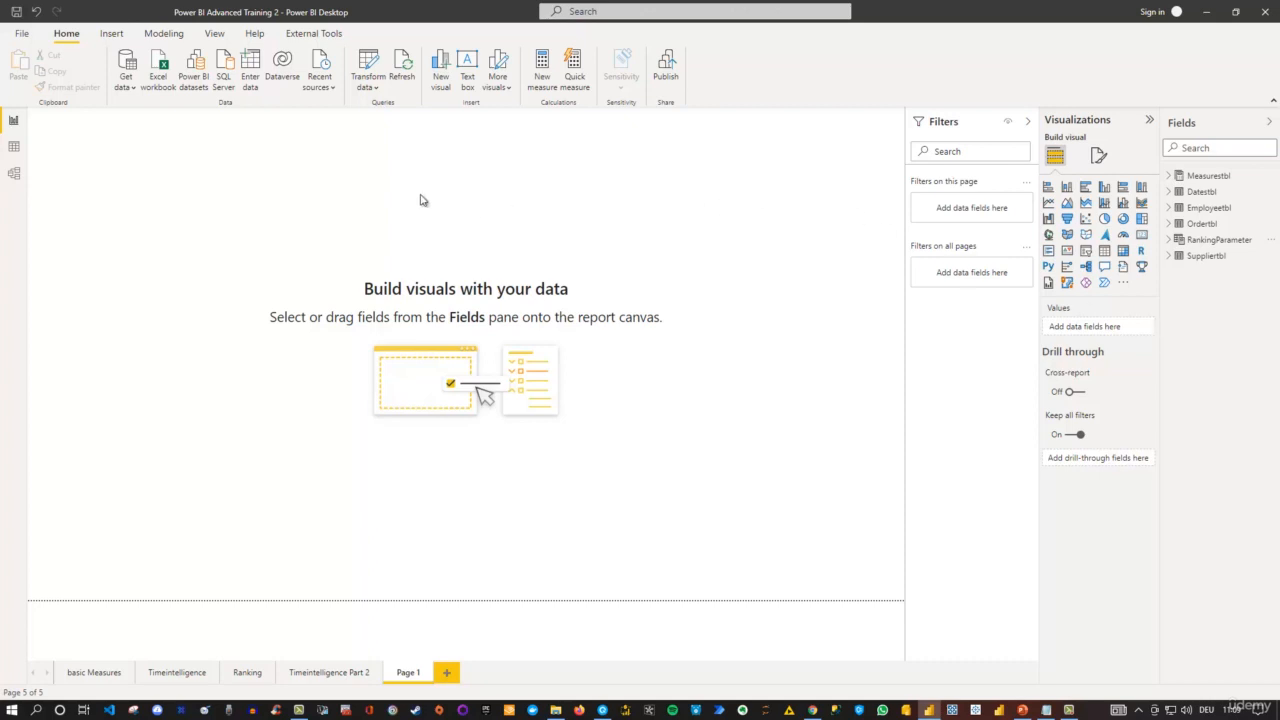
Step: Start a new what-if parameter named PriceChange with the Decimal number data type
click(163, 36)
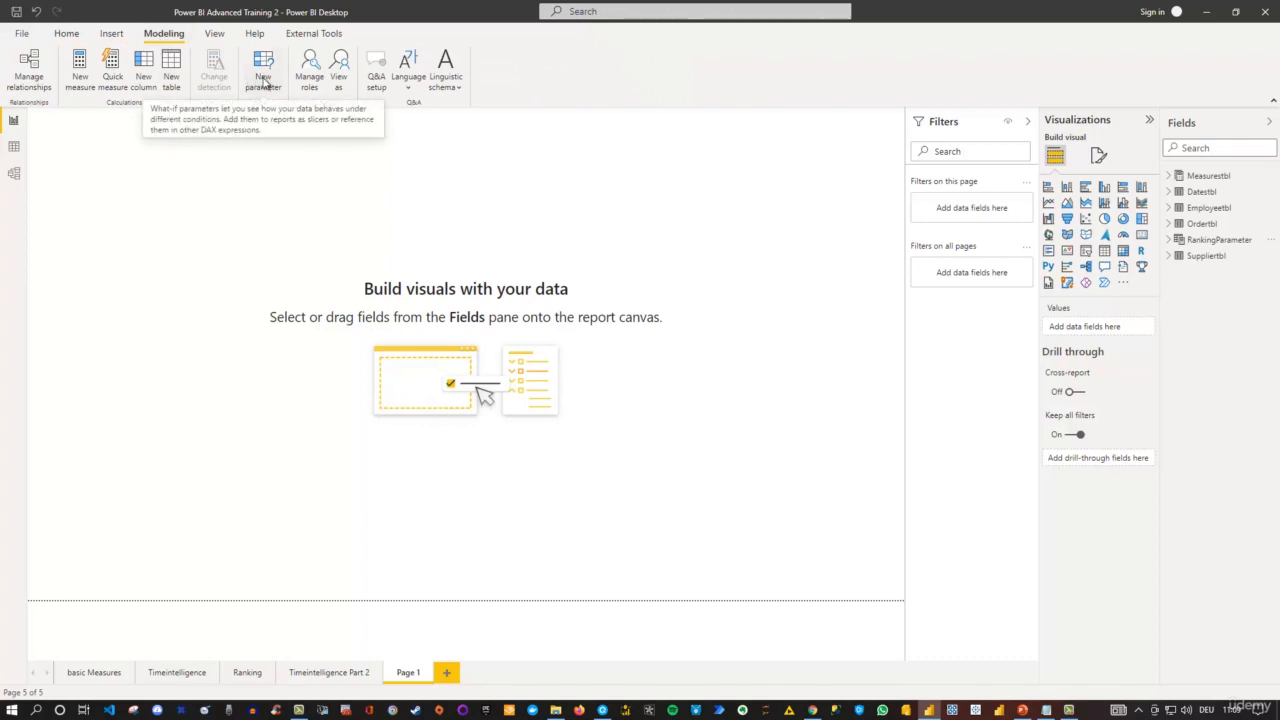
click(263, 82)
double_click(549, 266)
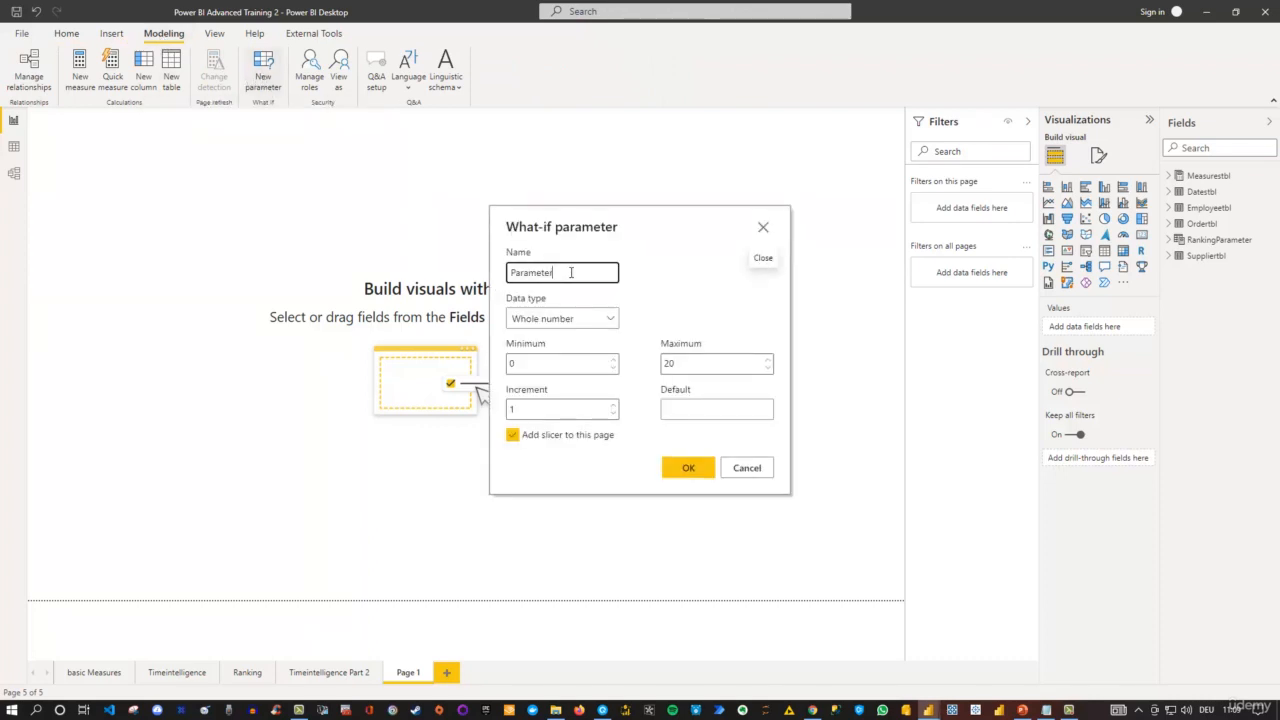
text(P)
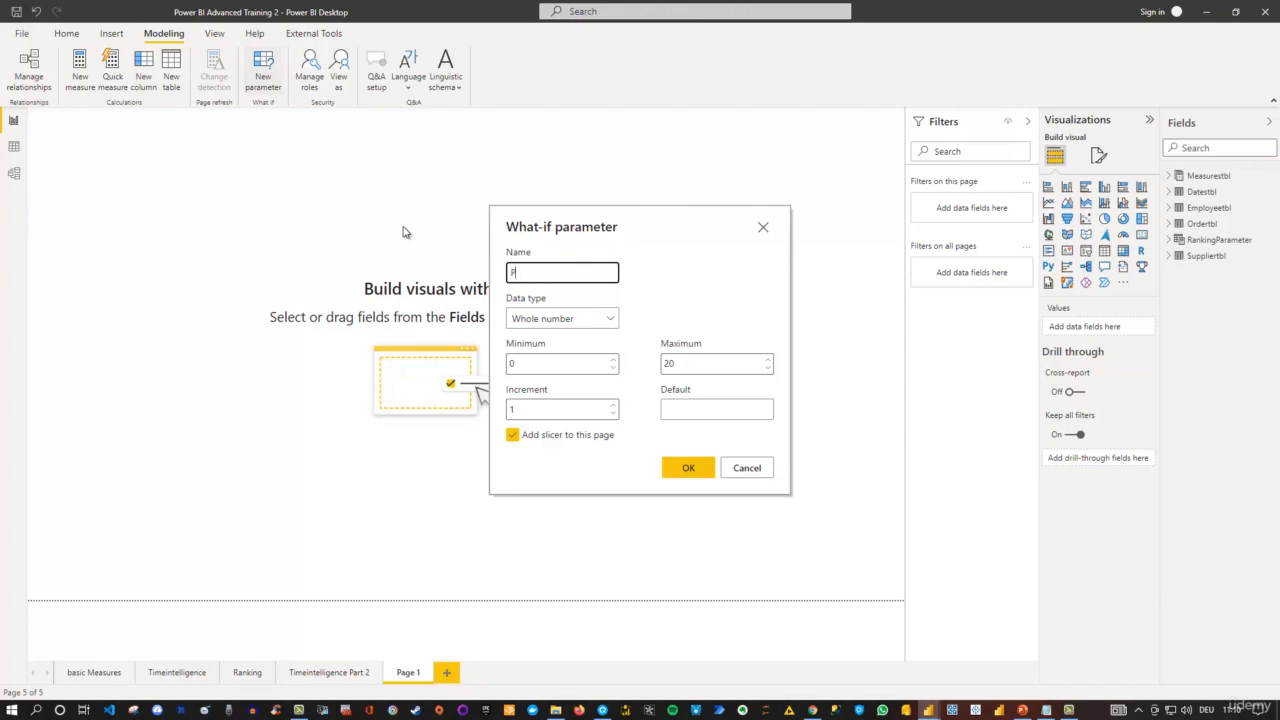
text(riceChange)
click(570, 318)
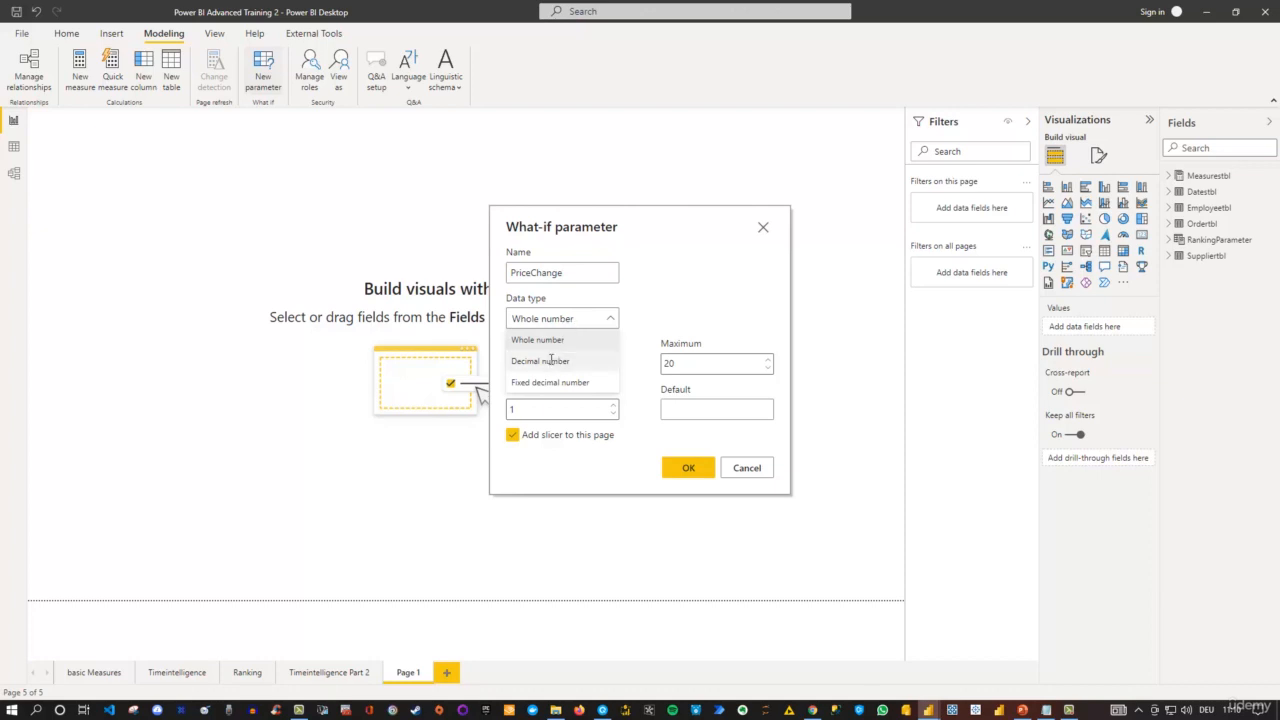
click(549, 361)
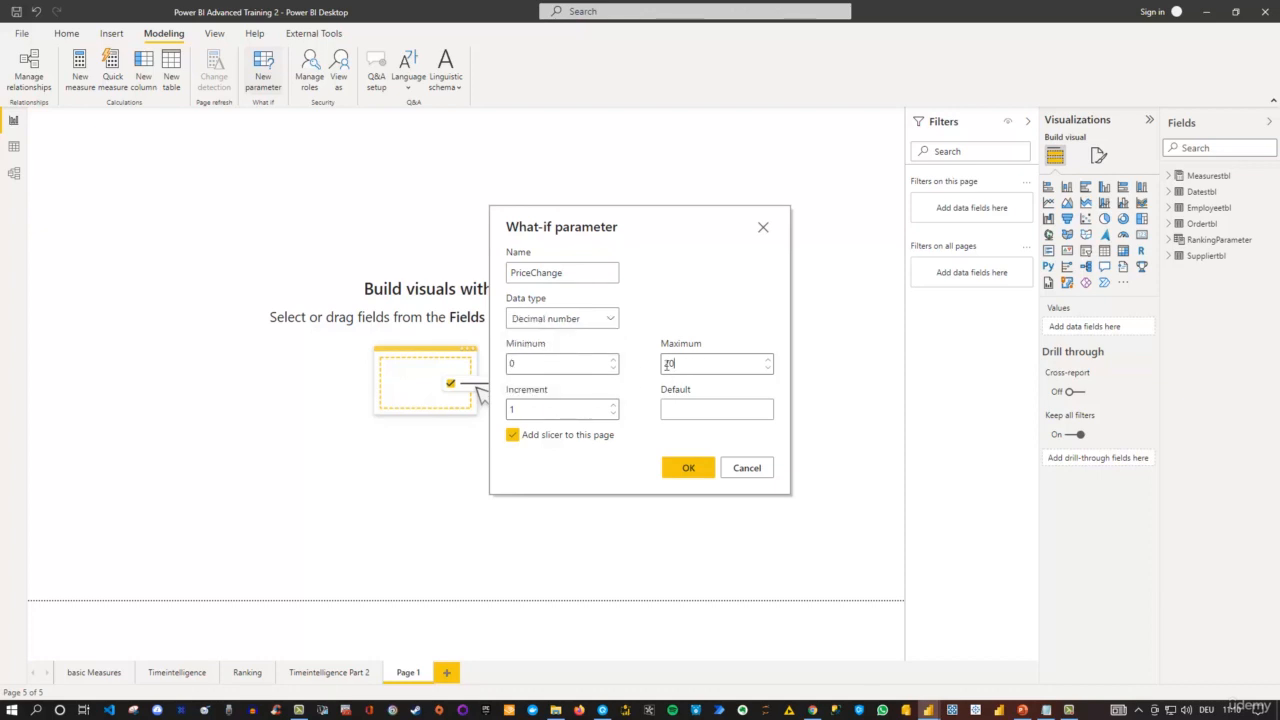
Step: Set the PriceChange parameter's maximum to 1 and its minimum to -0.5
drag(702, 364, 662, 365)
text(1)
click(610, 319)
click(612, 320)
double_click(511, 364)
text(0)
text(.5)
text(-)
Step: Set the increment to 0.05 and the default to 0, and create the PriceChange parameter with its slicer
drag(540, 407, 482, 404)
text(0.05)
key(Tab)
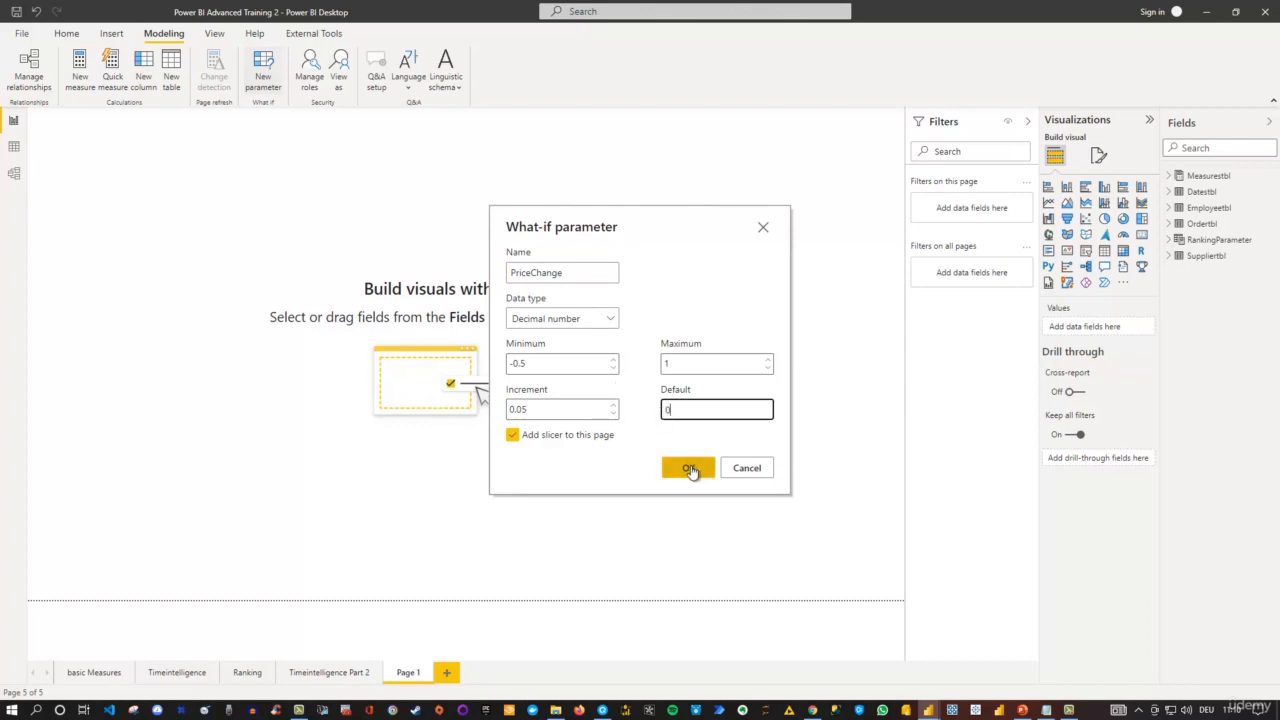
click(690, 469)
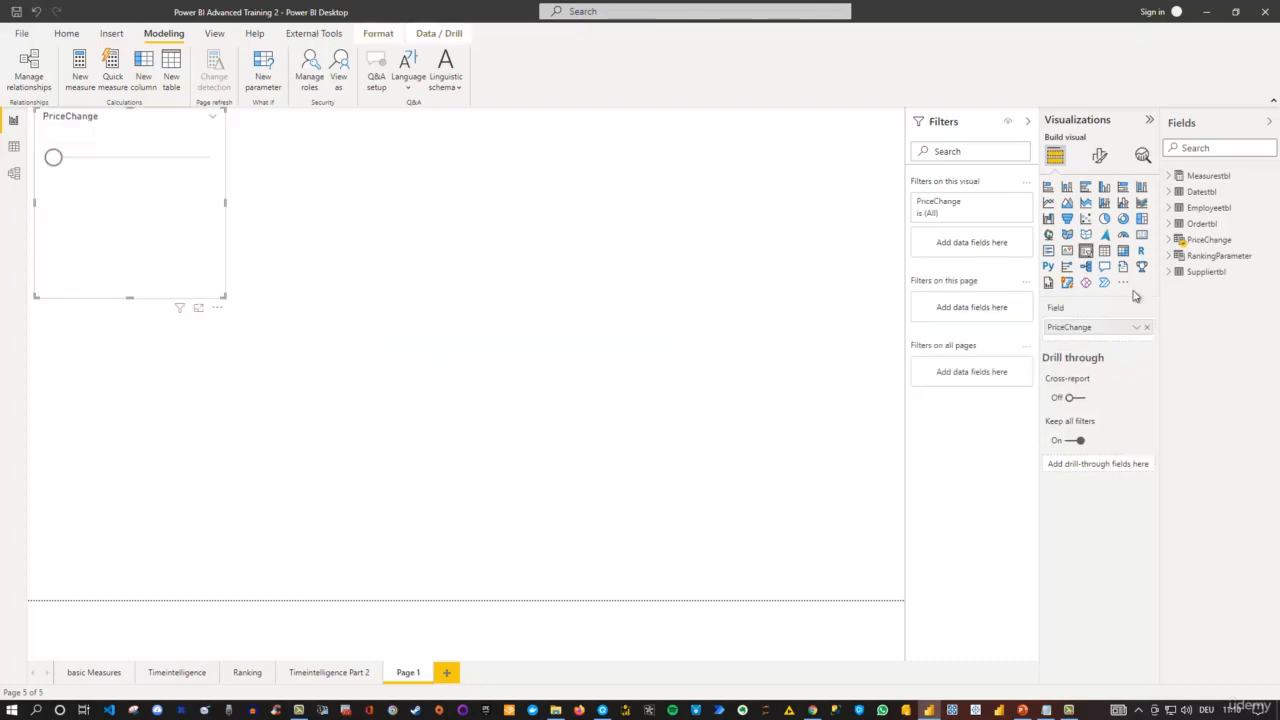
Step: Examine the PriceChange table's formula and try out the slicer's slider and value box
click(1210, 241)
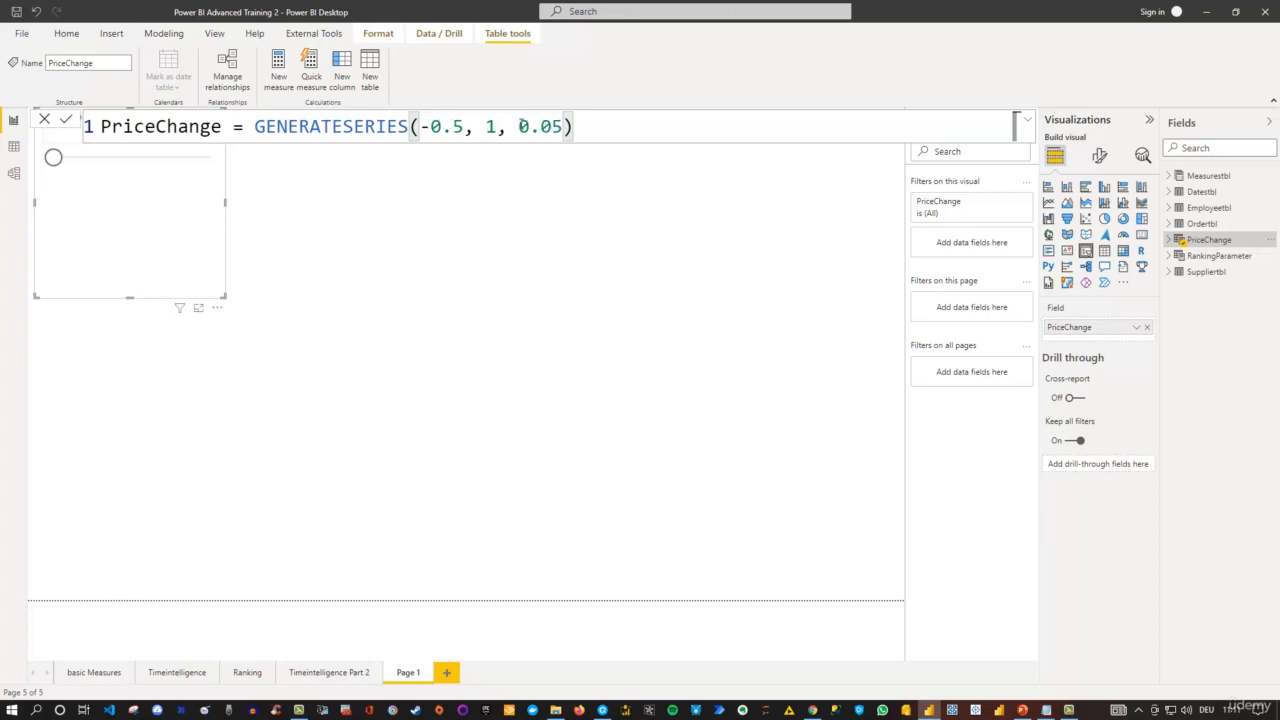
click(310, 170)
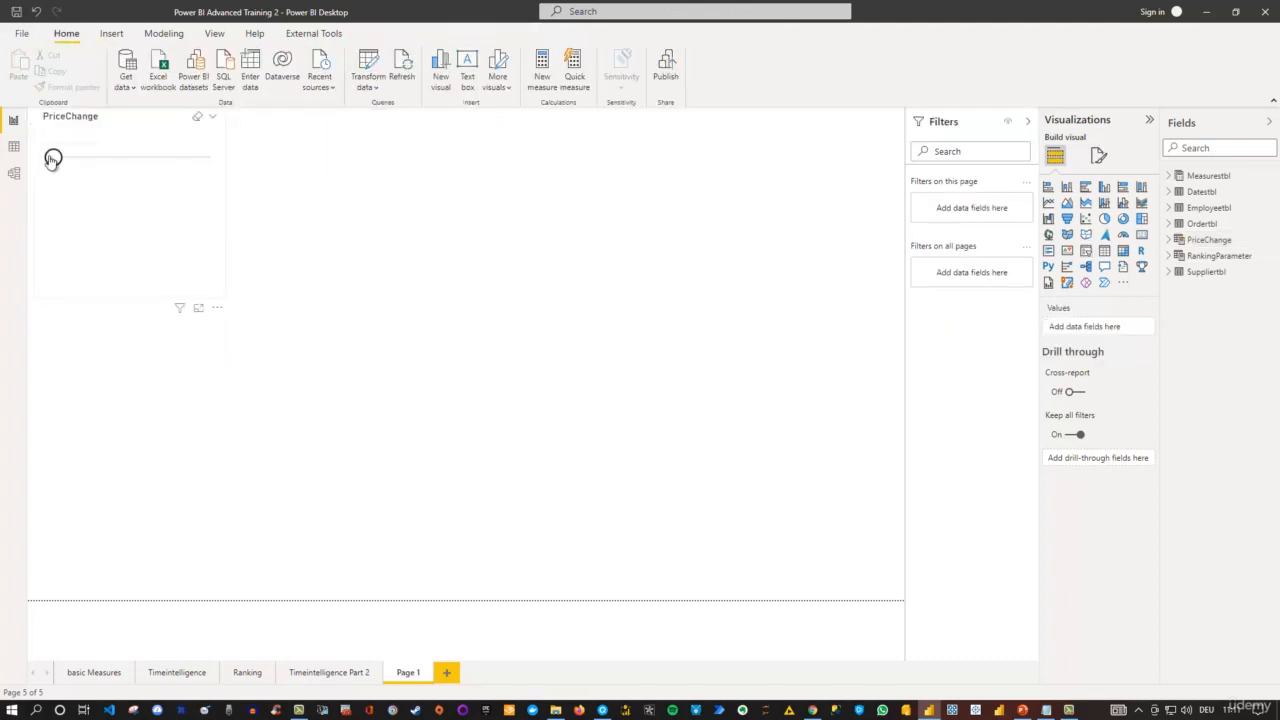
mouse_move(53, 158)
mouse_down()
mouse_move(116, 164)
mouse_move(40, 160)
mouse_up()
click(80, 136)
click(60, 140)
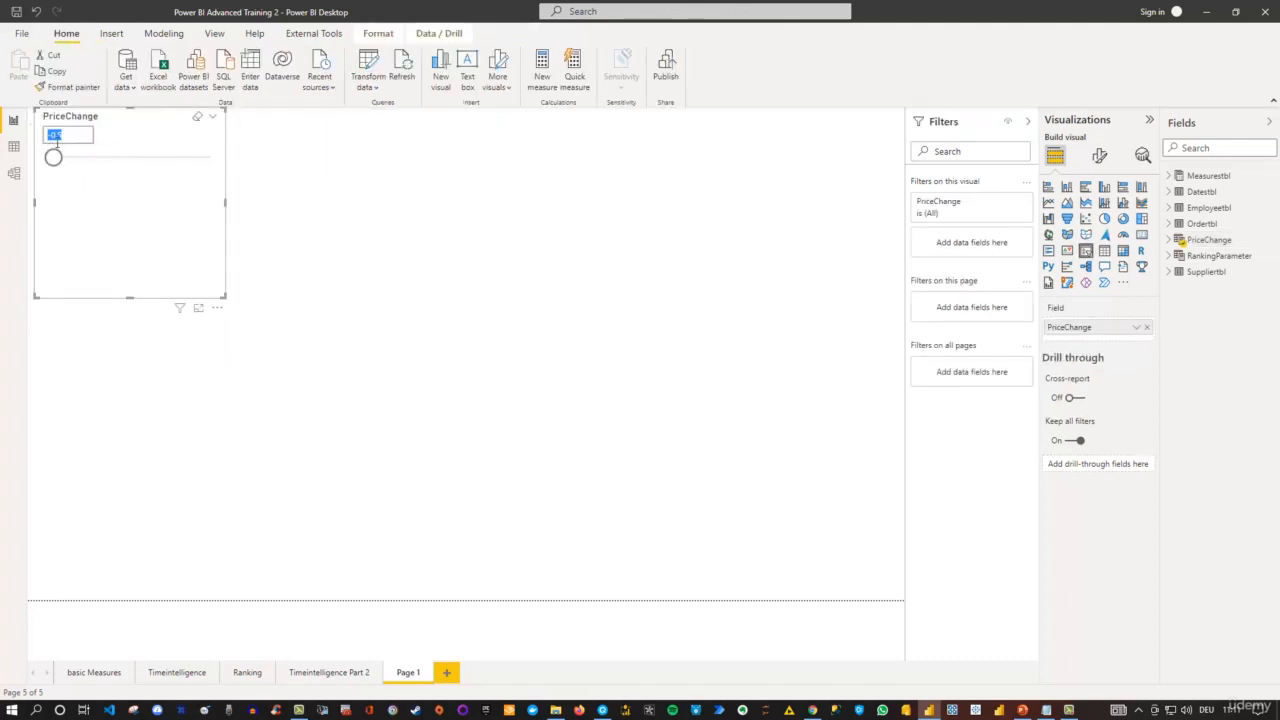
Step: Change the PriceChange slicer to the Dropdown style and look through its list of values
click(214, 120)
click(214, 120)
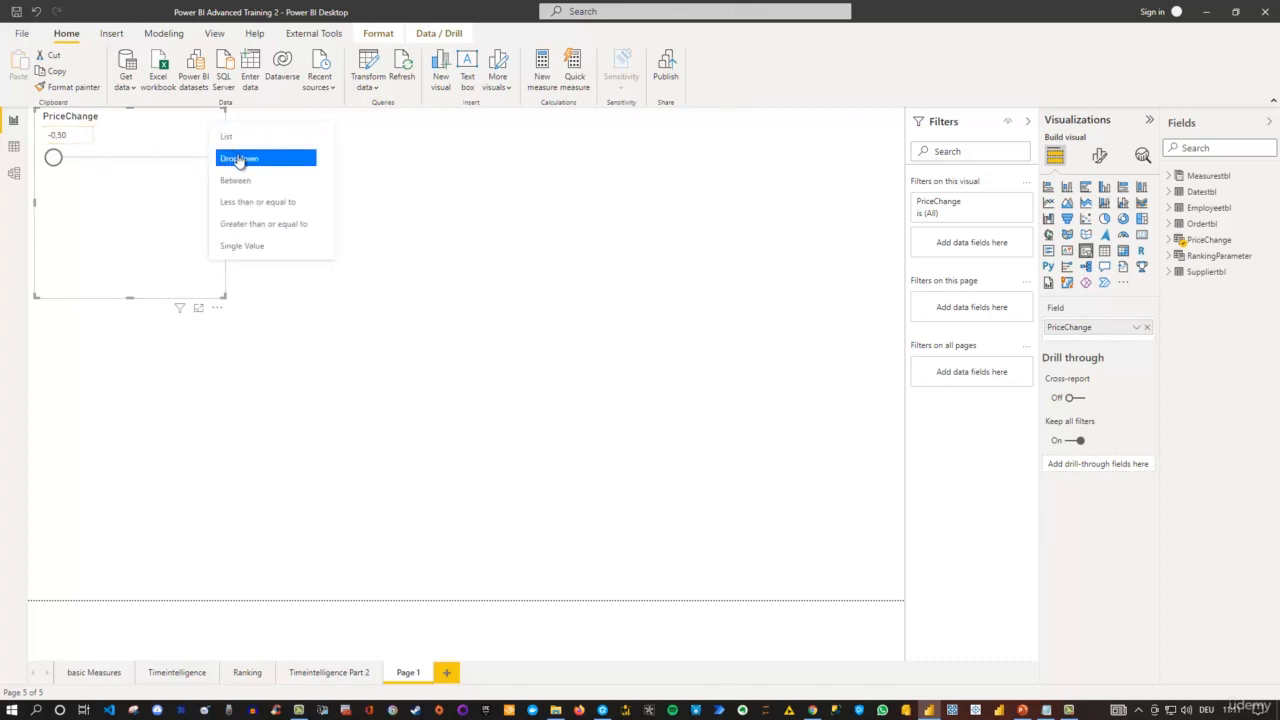
click(240, 160)
click(206, 142)
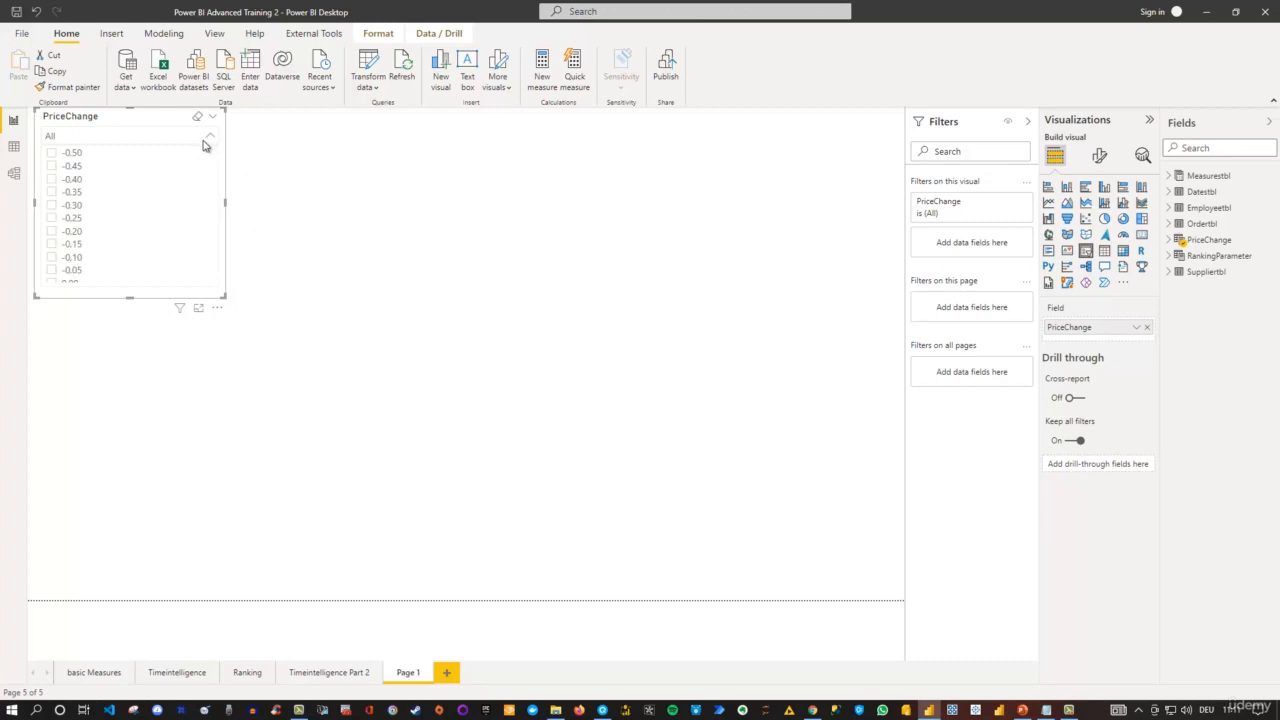
scroll(98, 222, down, 1)
scroll(98, 224, up, 1)
click(352, 182)
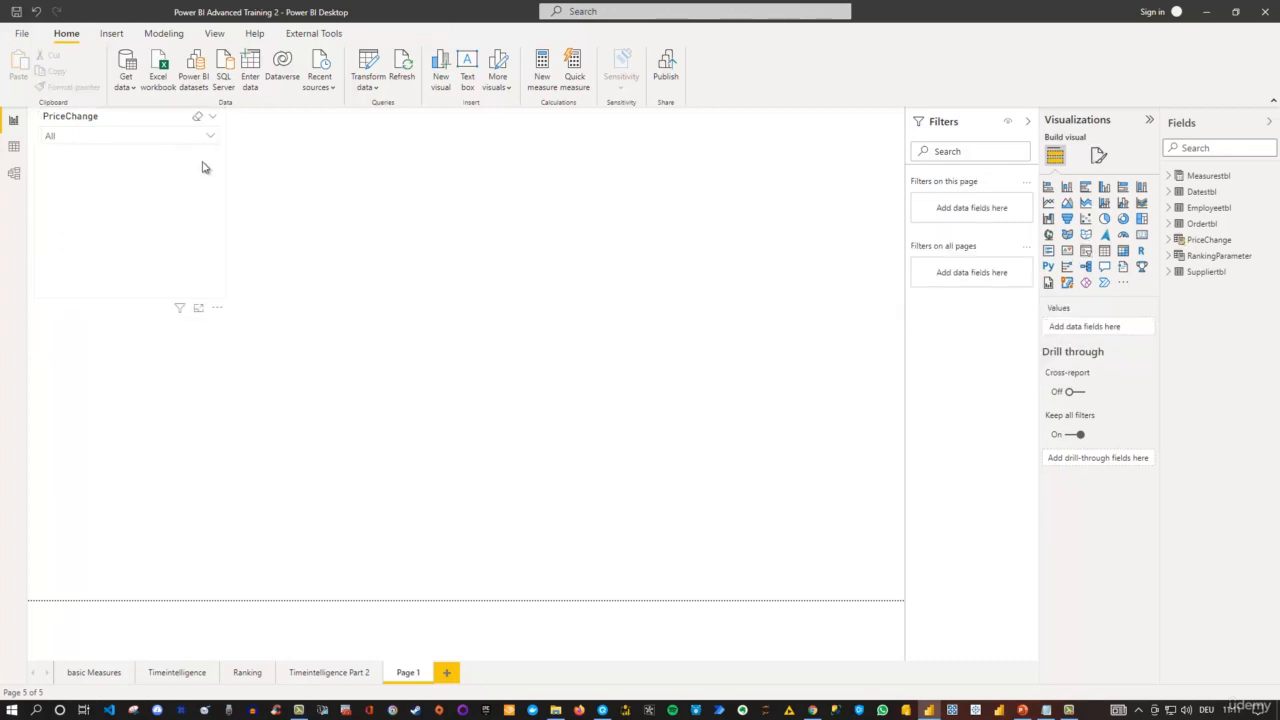
Step: Select the value 0.00 in the PriceChange slicer
click(158, 137)
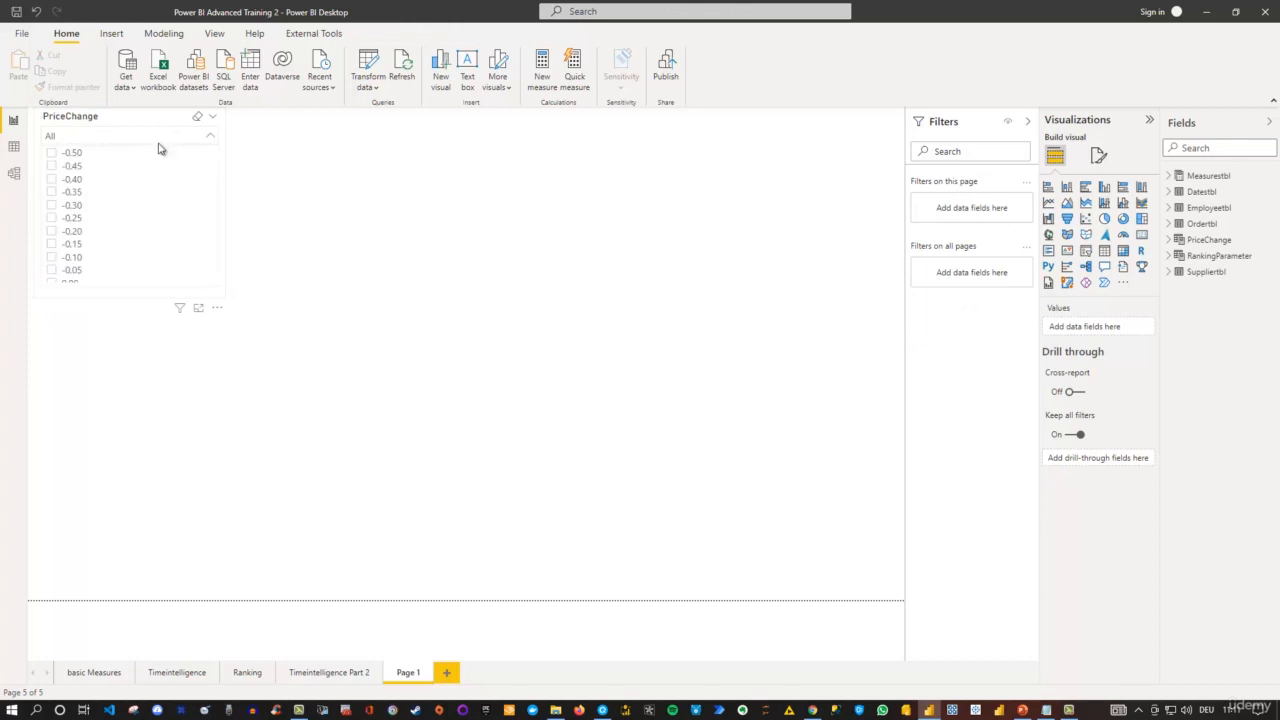
scroll(140, 194, down, 1)
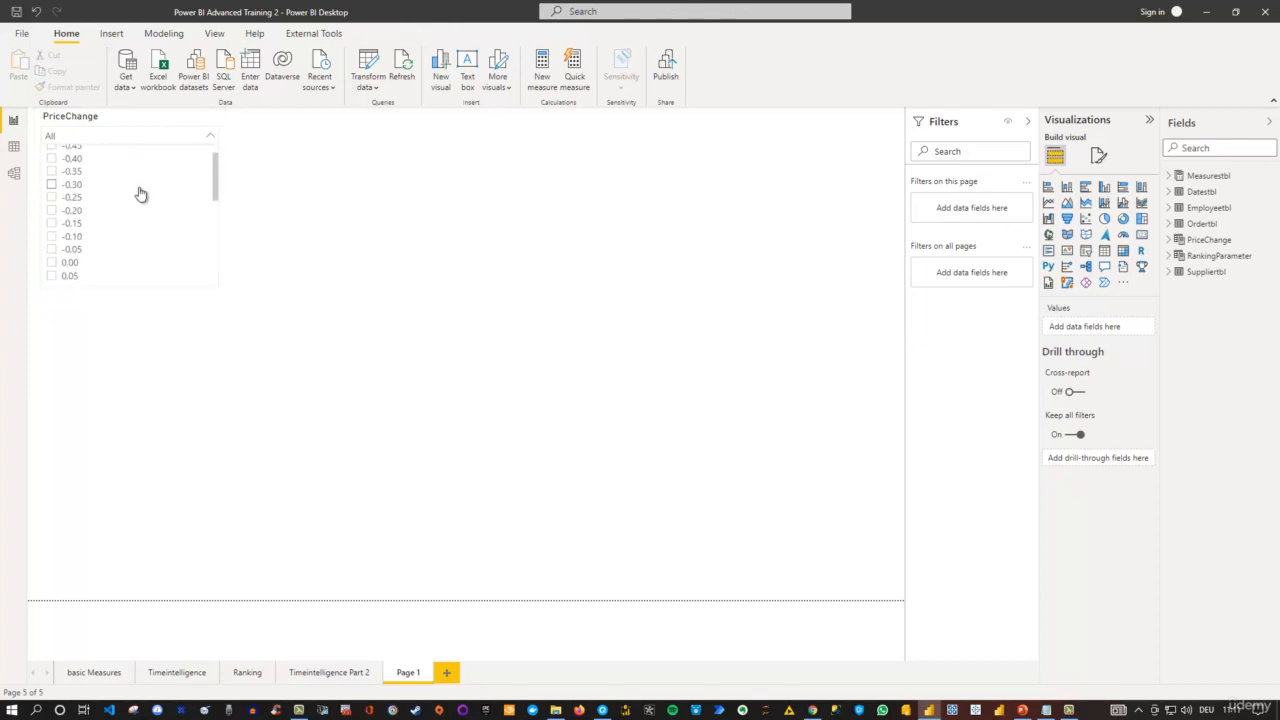
click(52, 262)
click(299, 151)
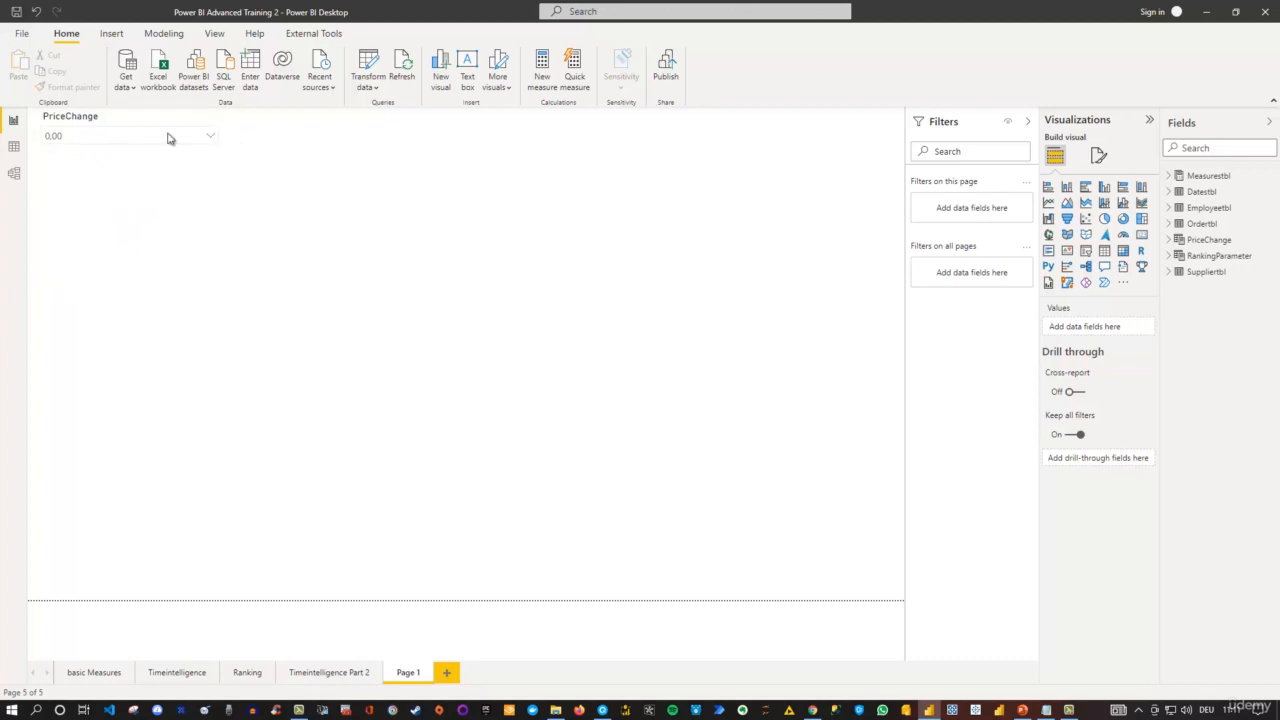
Step: Make the PriceChange slicer's values bold with a larger font size, and check them in the opened list
click(158, 200)
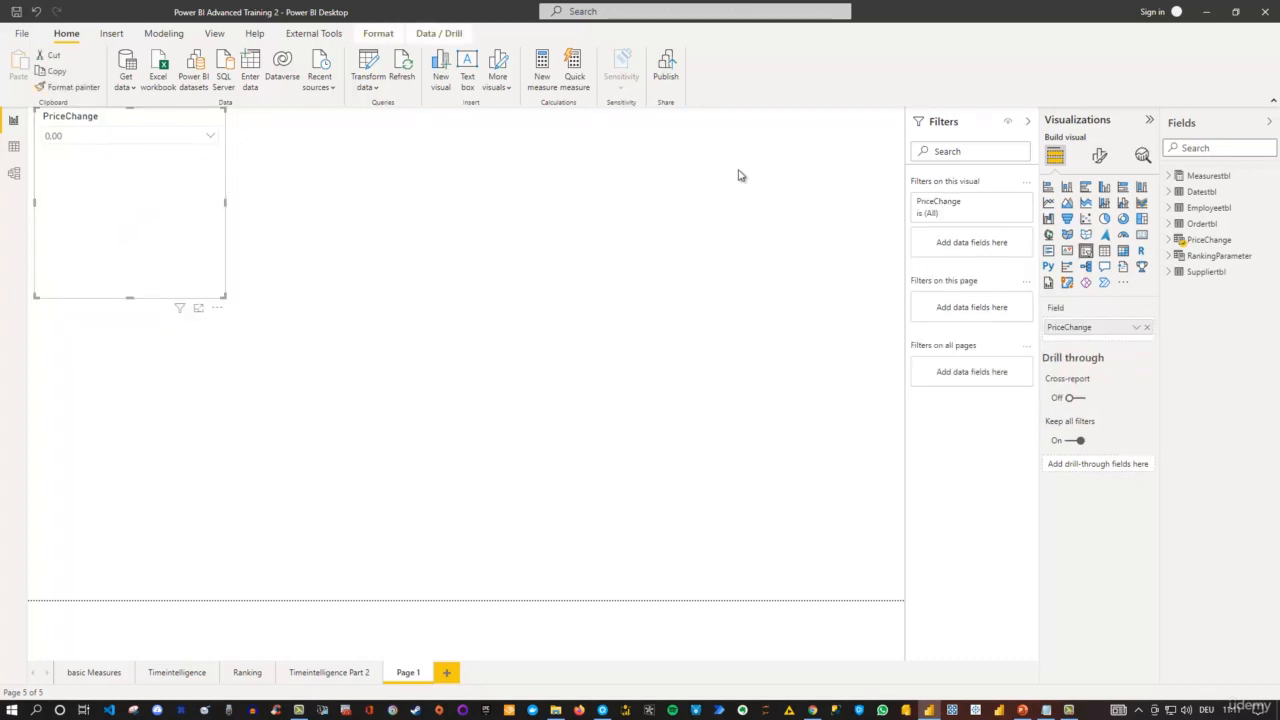
click(1099, 157)
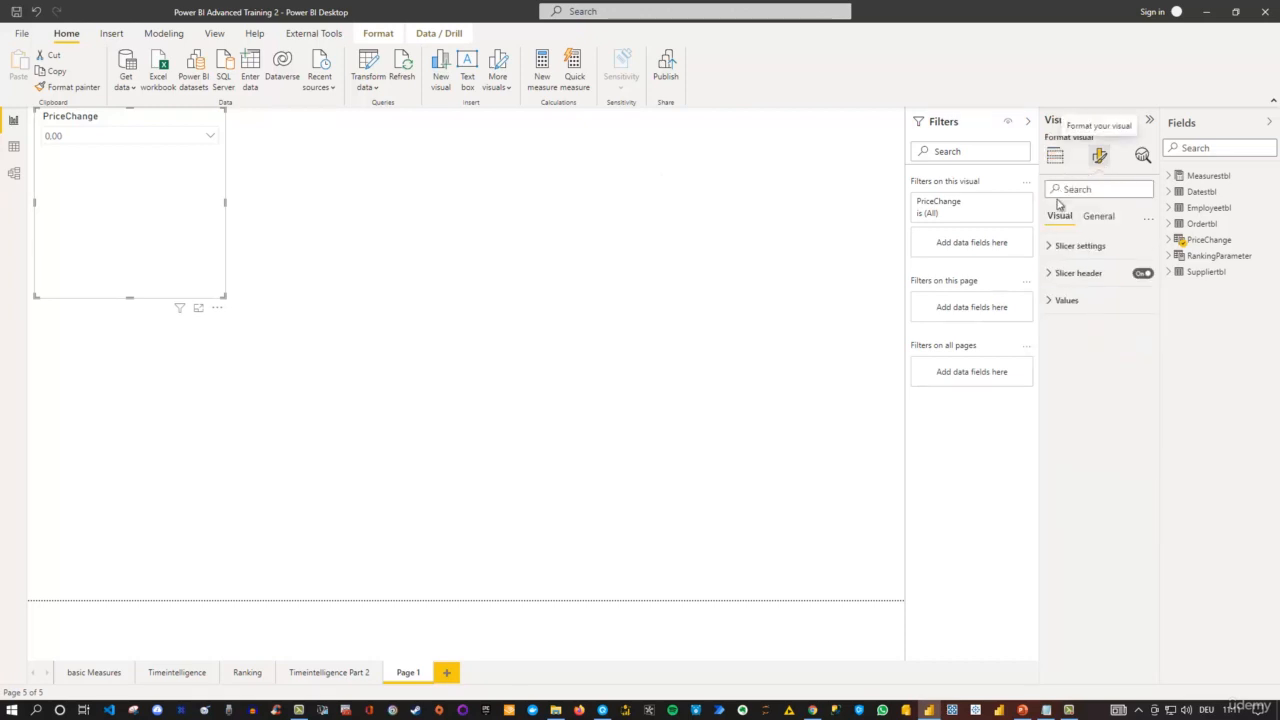
click(1058, 303)
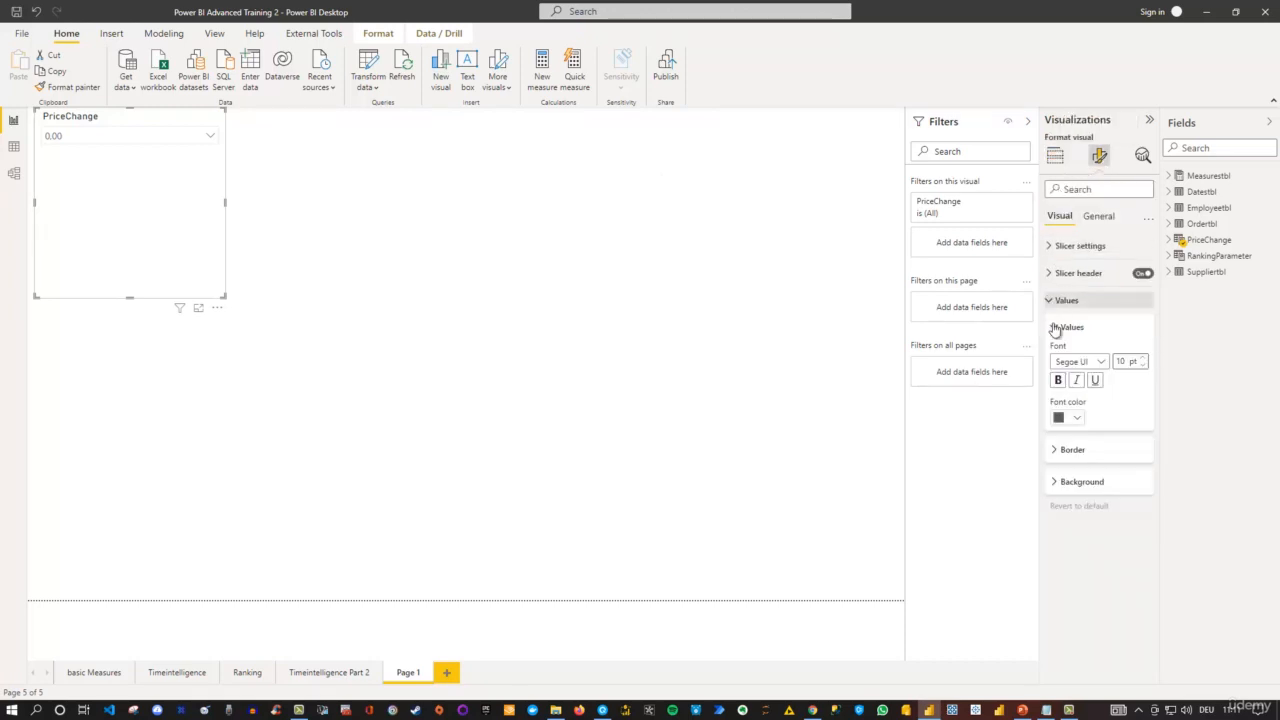
click(1058, 381)
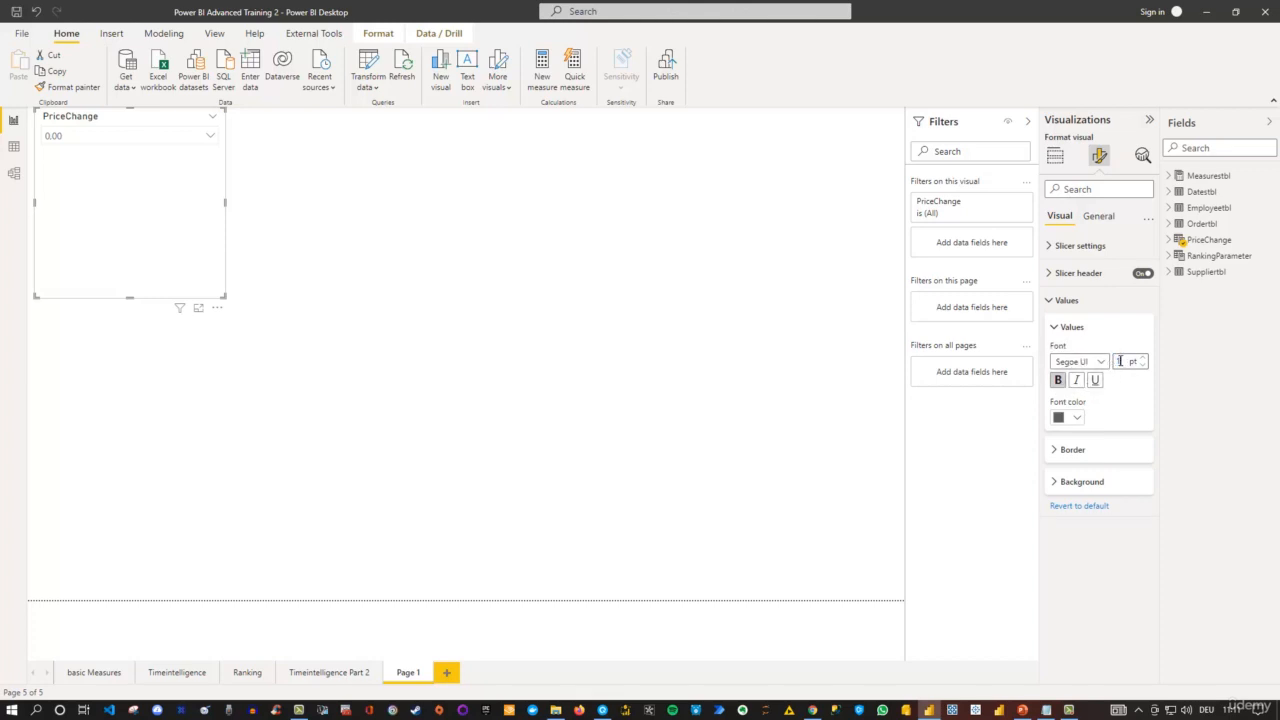
click(452, 245)
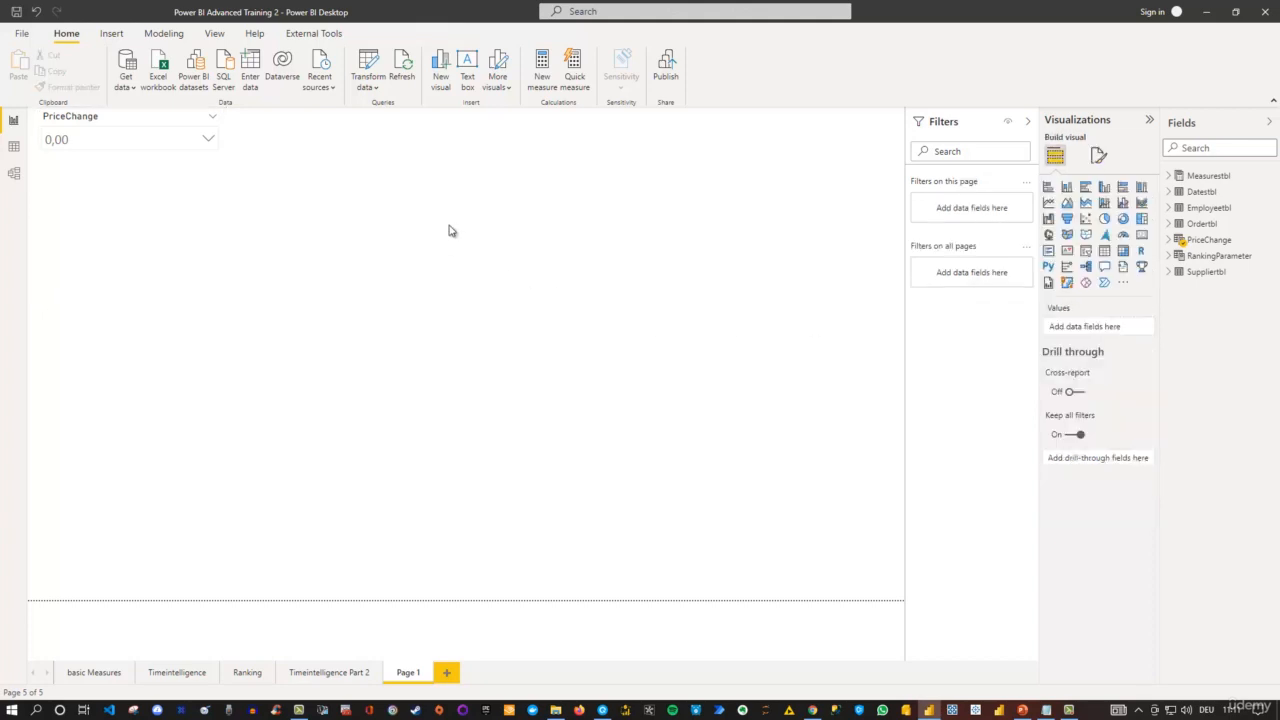
click(209, 140)
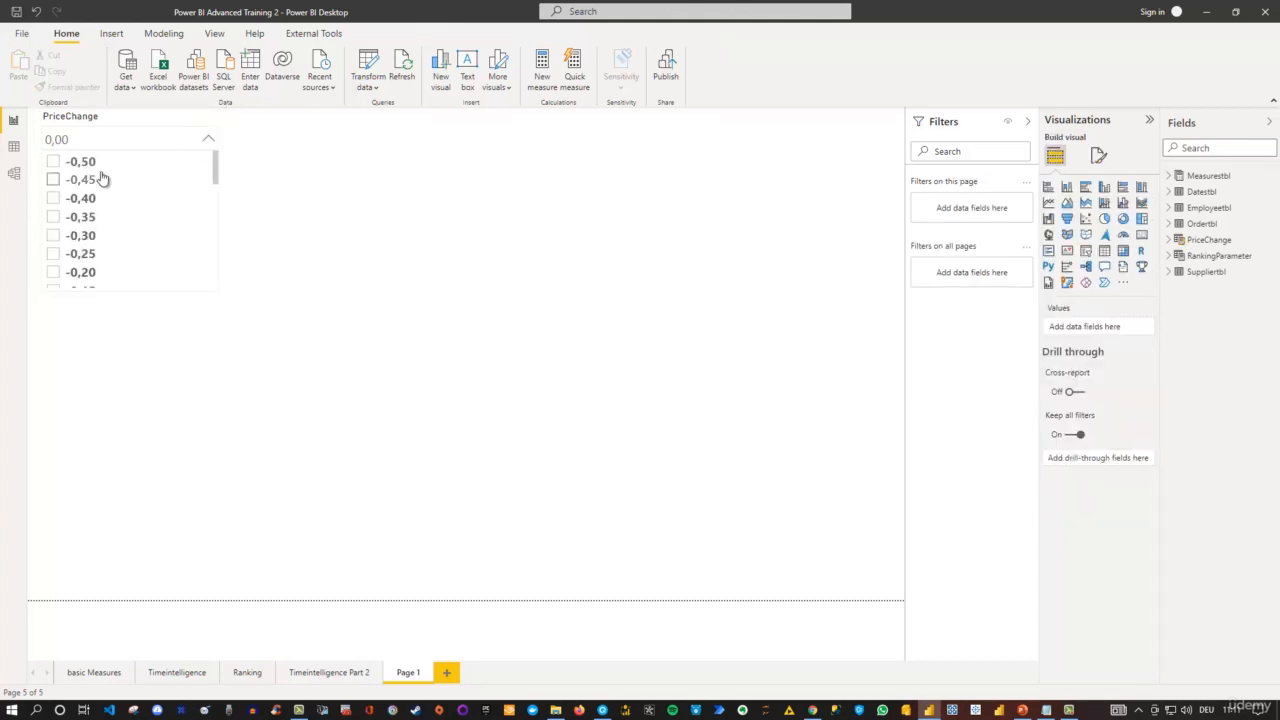
click(266, 194)
Step: Make the PriceChange slicer's header text bold and check the slicer on the page
click(163, 189)
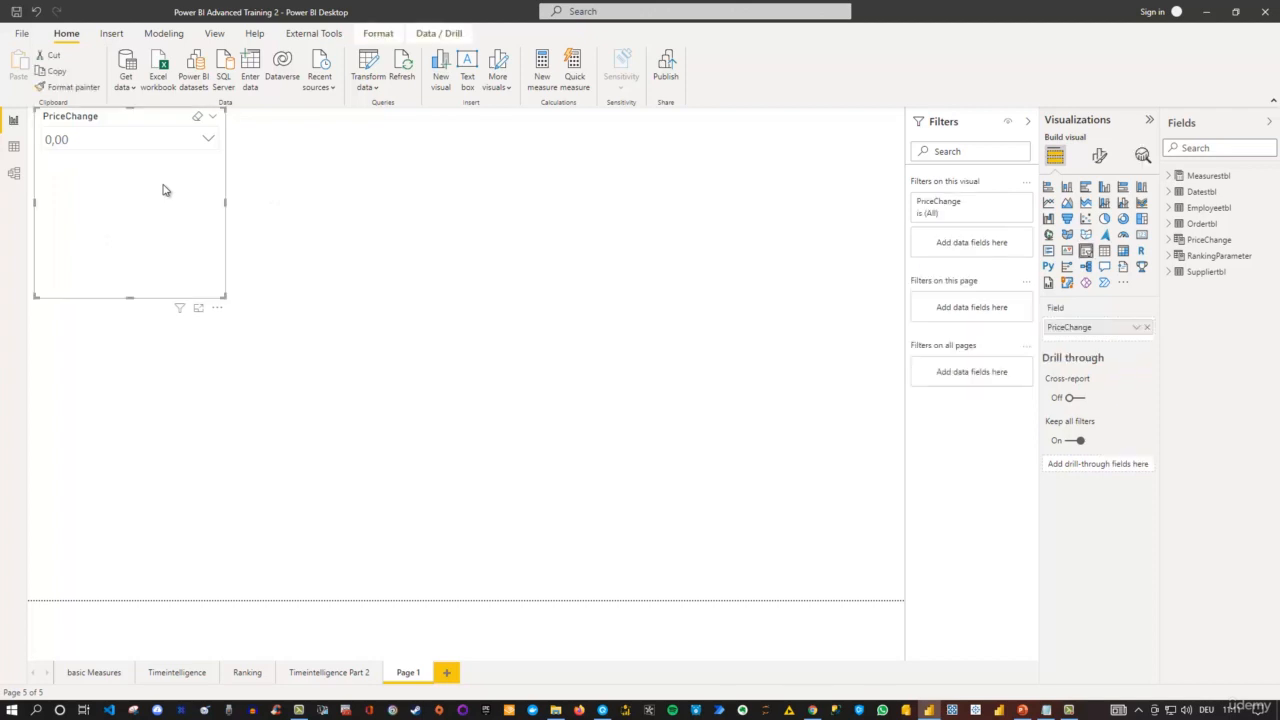
click(1097, 158)
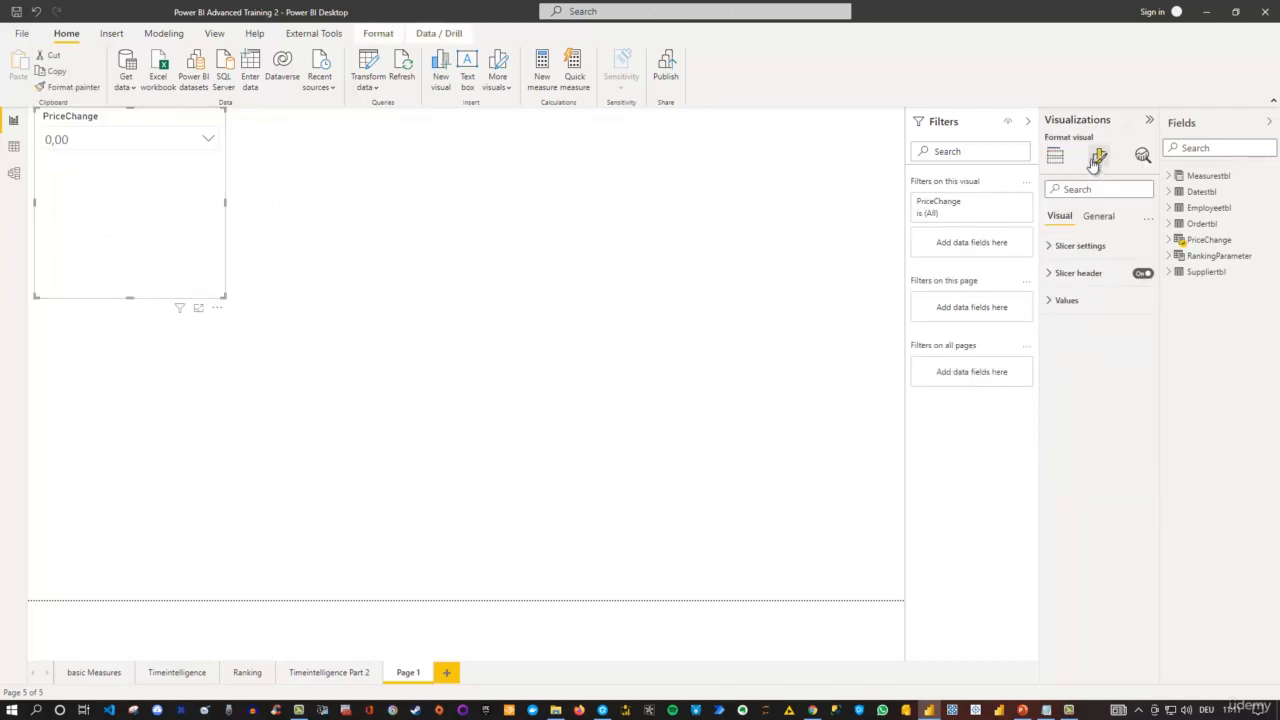
click(1051, 280)
click(1058, 388)
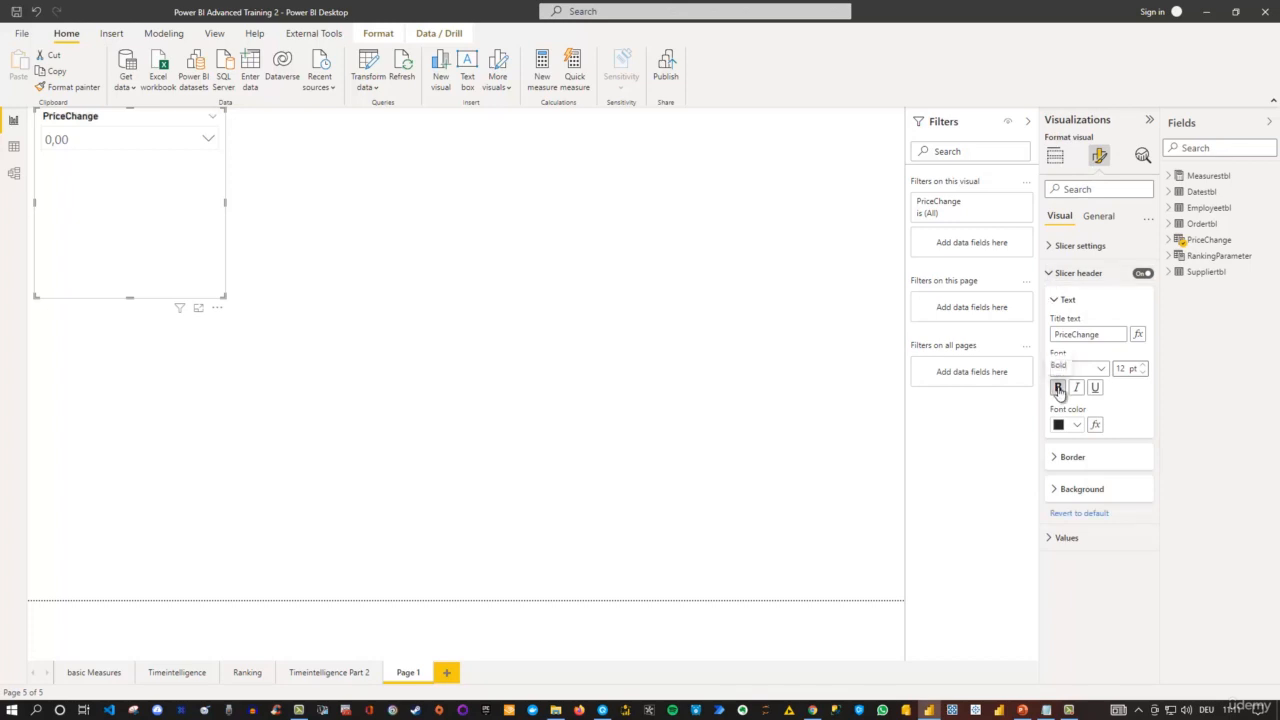
click(212, 143)
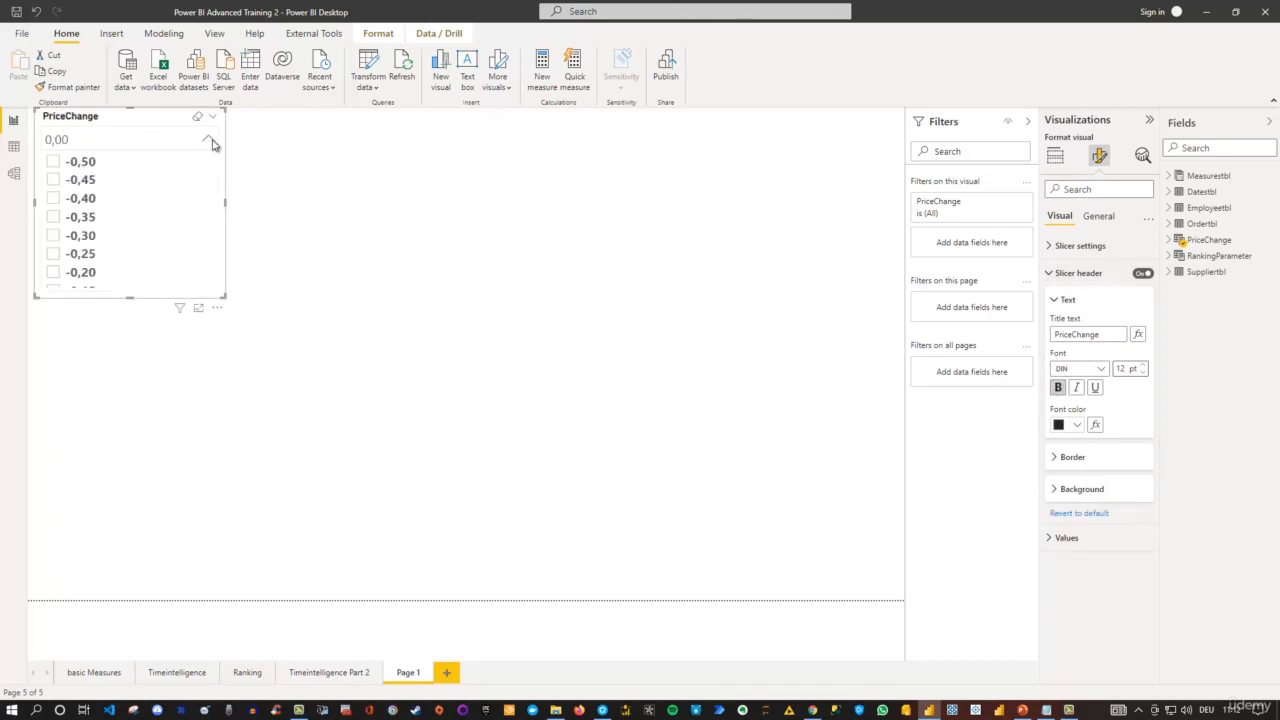
click(212, 143)
click(393, 248)
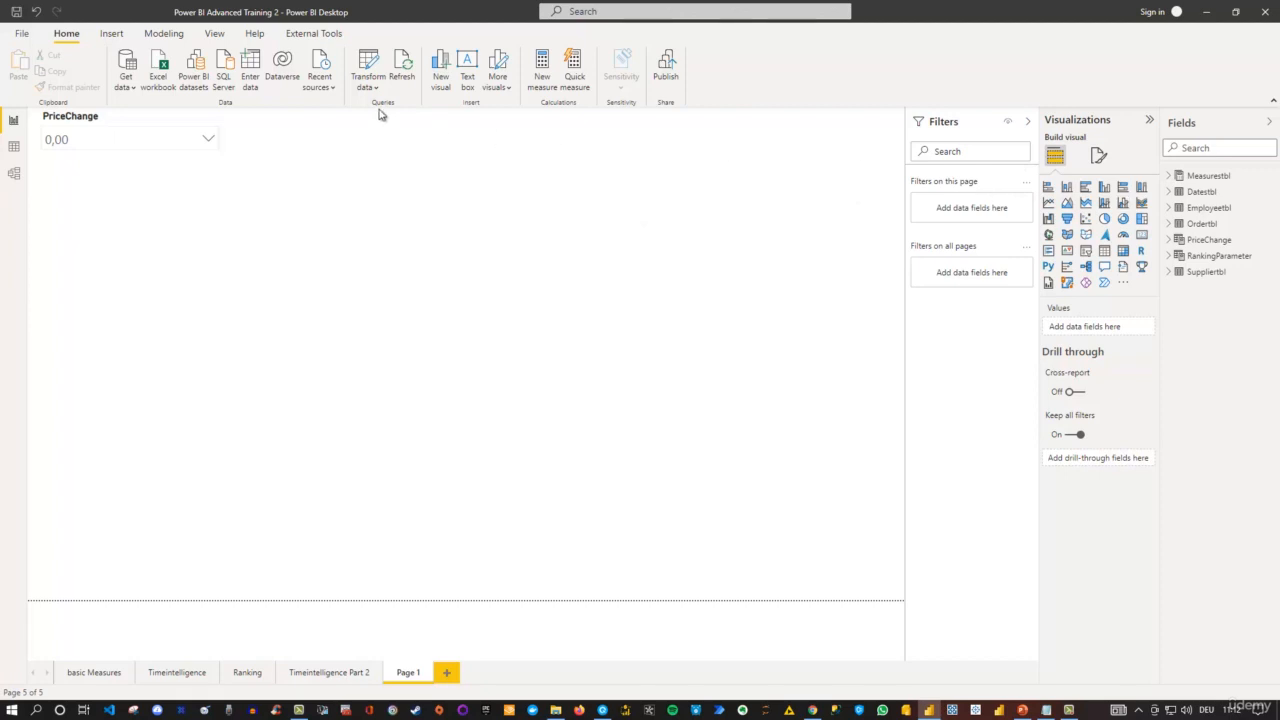
Step: Start a new what-if parameter named DemandChange with the Decimal number data type
click(163, 33)
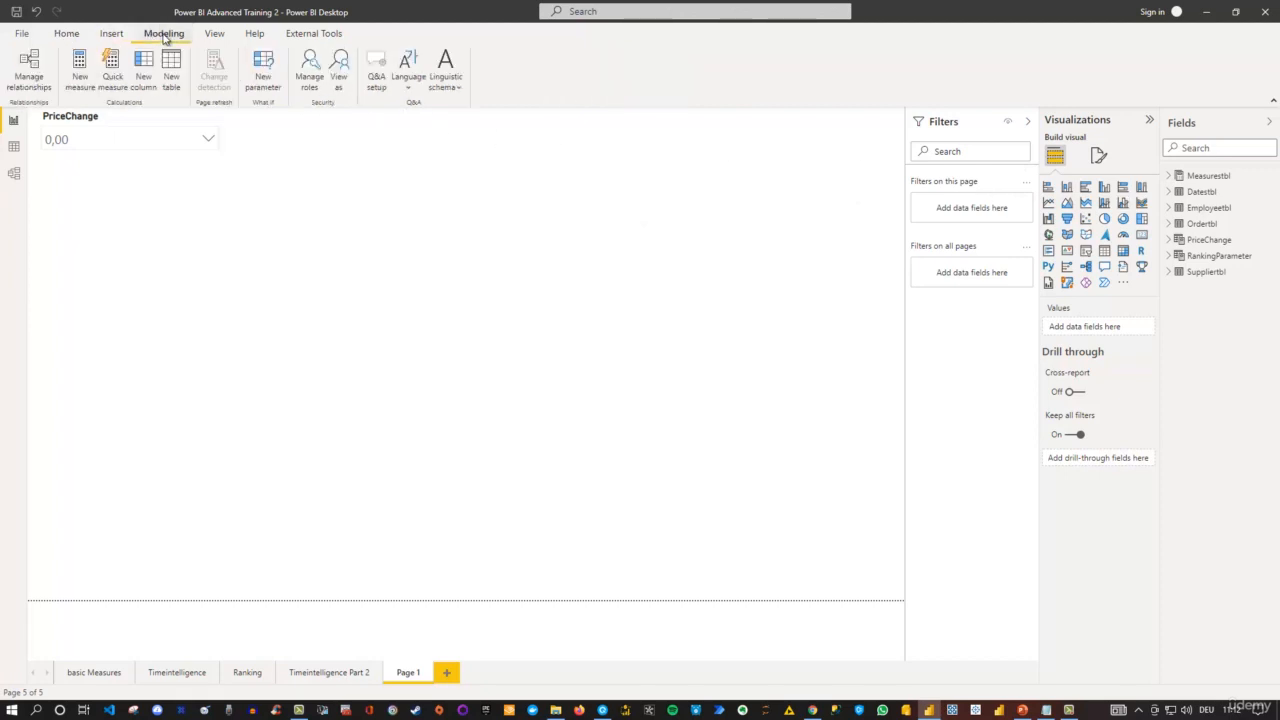
click(257, 66)
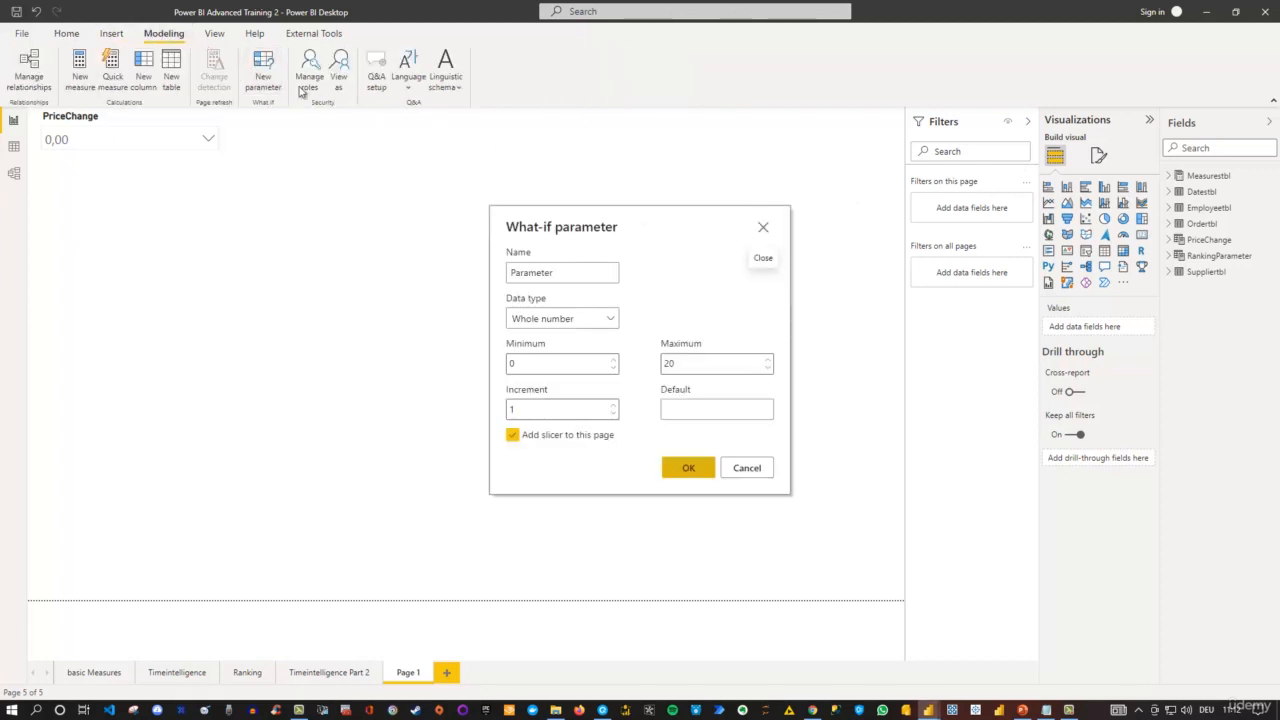
drag(586, 272, 469, 267)
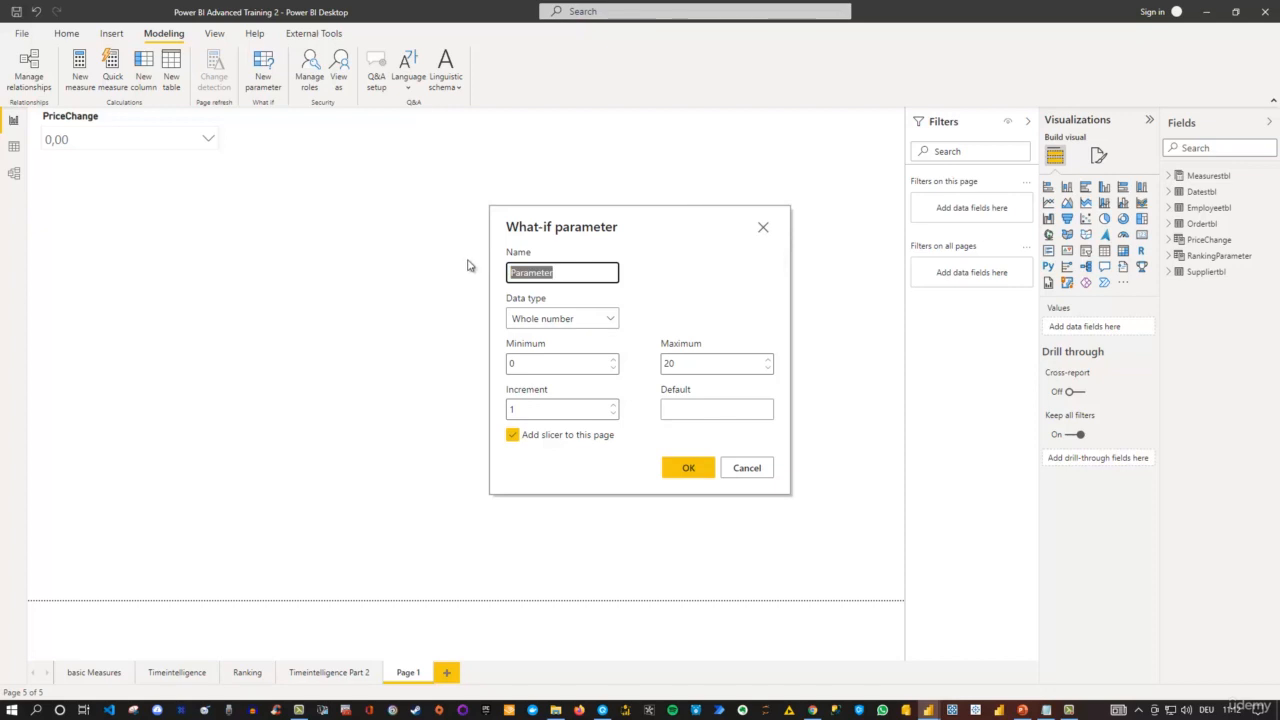
text(DemandChange)
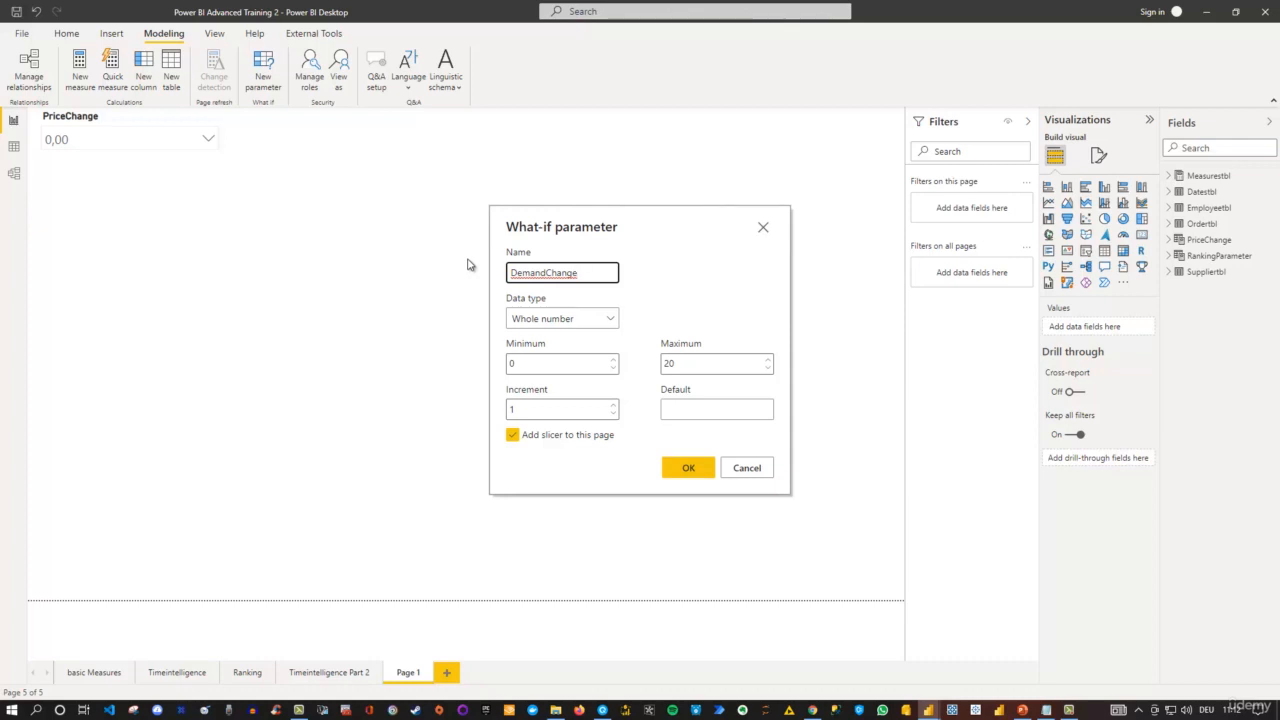
click(610, 320)
click(540, 361)
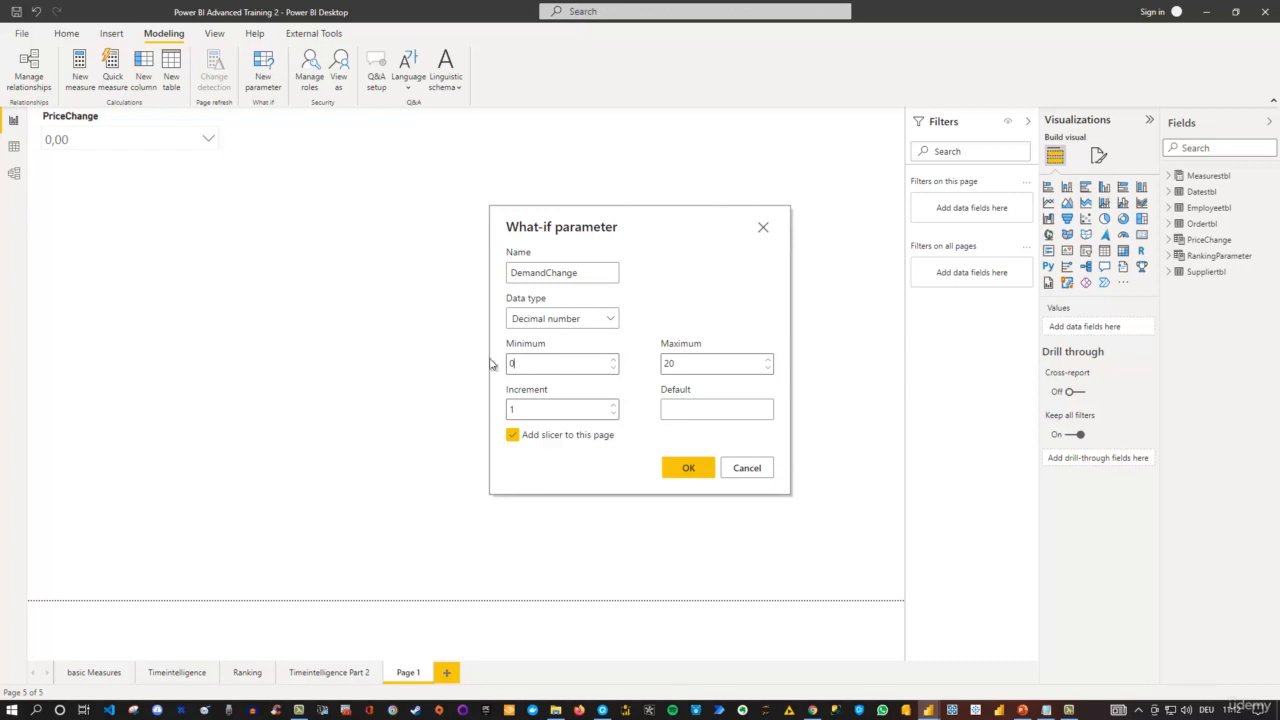
Step: Set the parameter's minimum to -0.5, maximum to 0.5, increment to 0.05 and default to 0, and create it with a slicer
key(ctrl+a)
text(-)
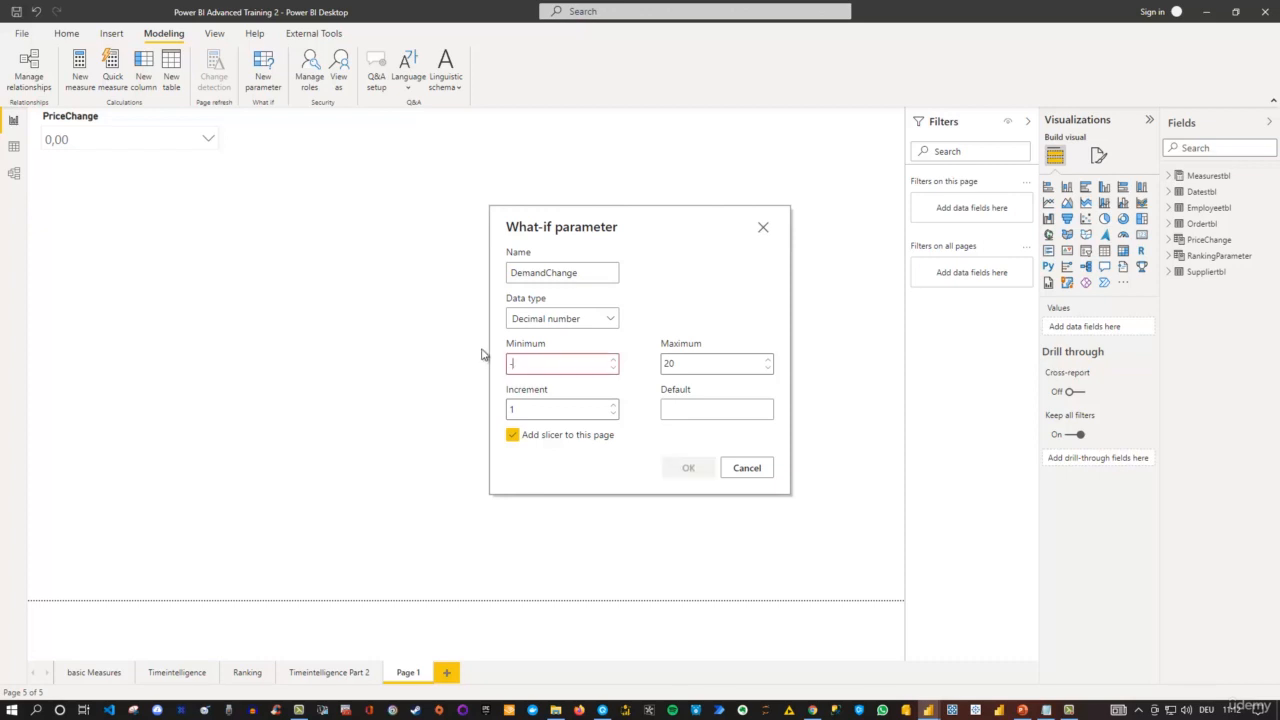
text(0.5)
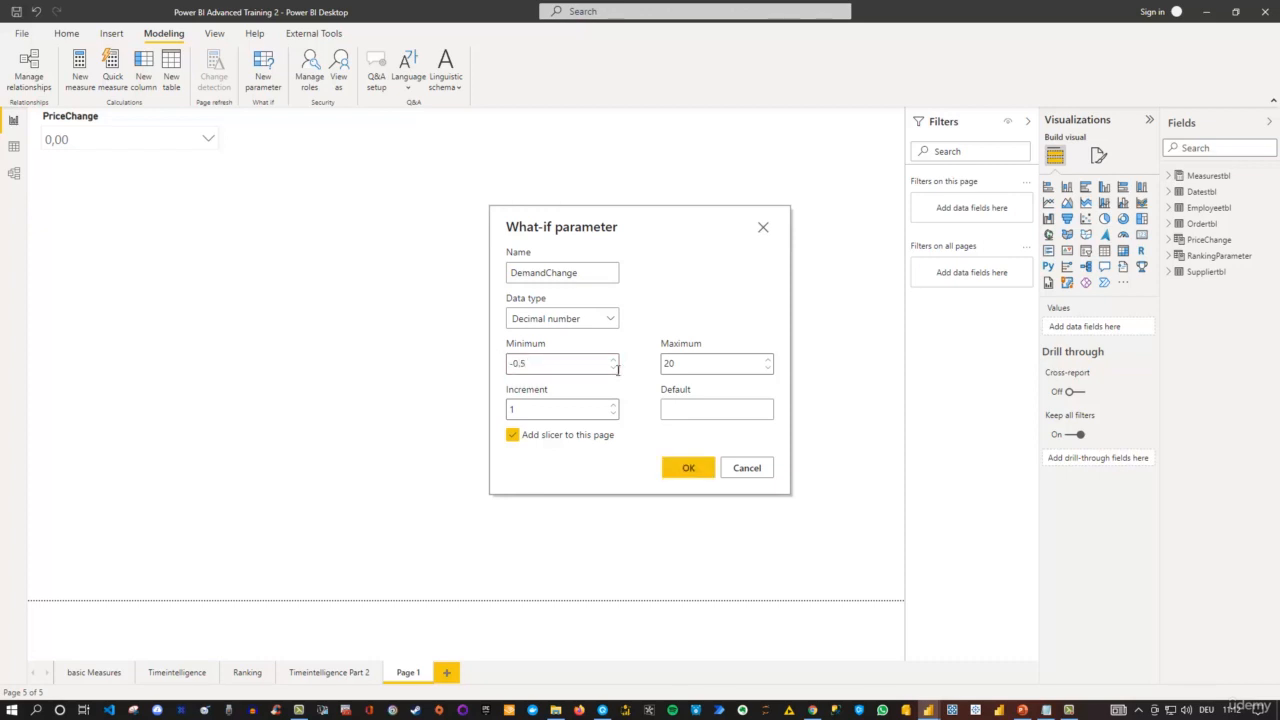
key(Tab)
text(0.5)
key(Tab)
text(0.05)
click(688, 407)
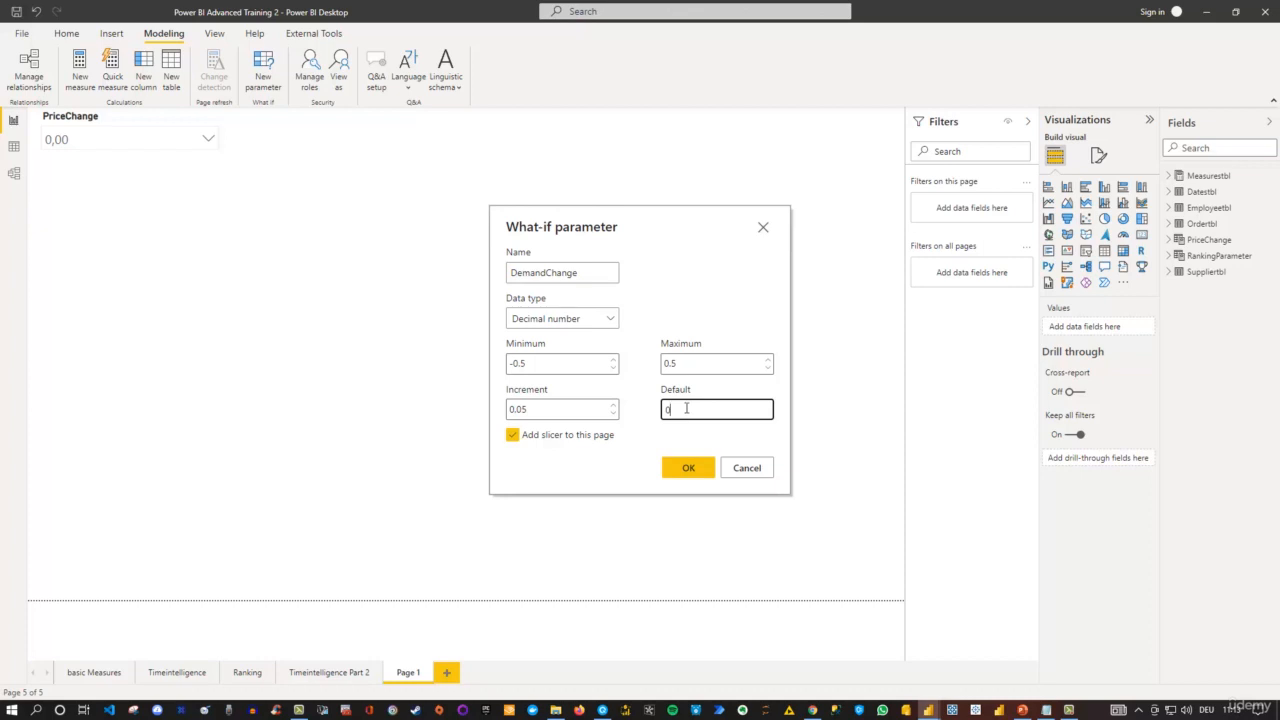
click(685, 472)
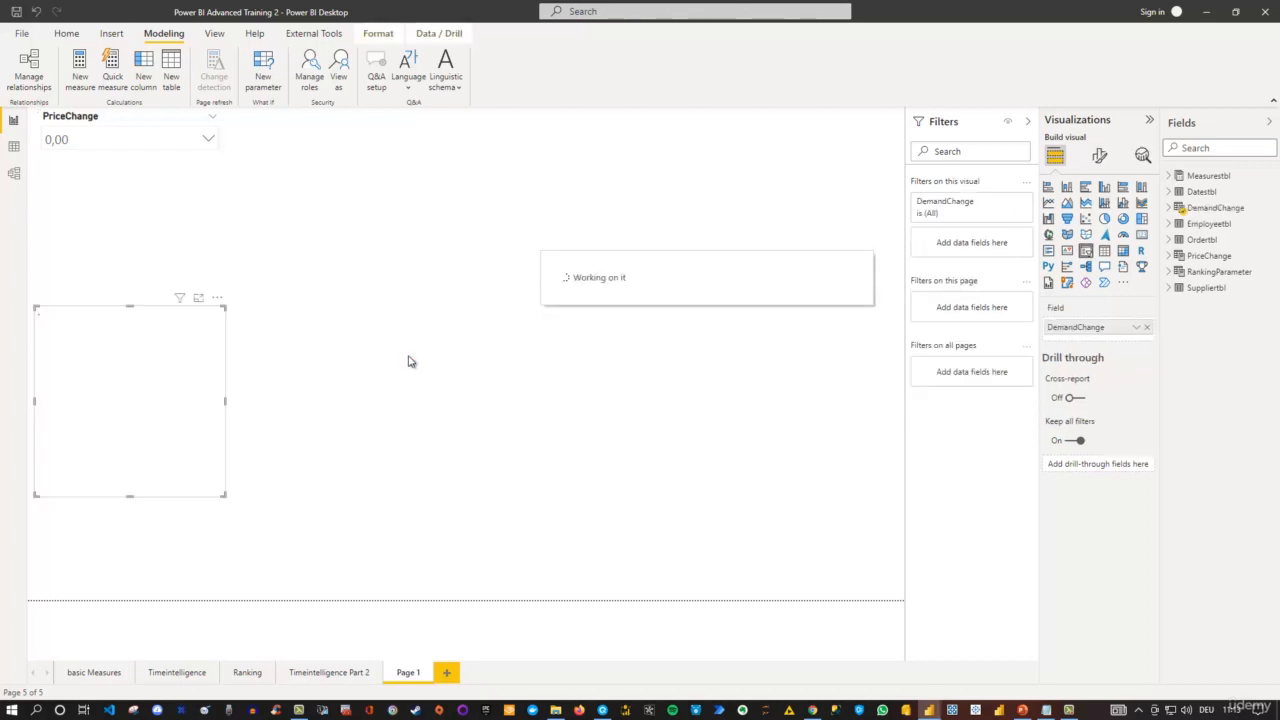
Step: Change the DemandChange slicer to the Dropdown style
click(1222, 208)
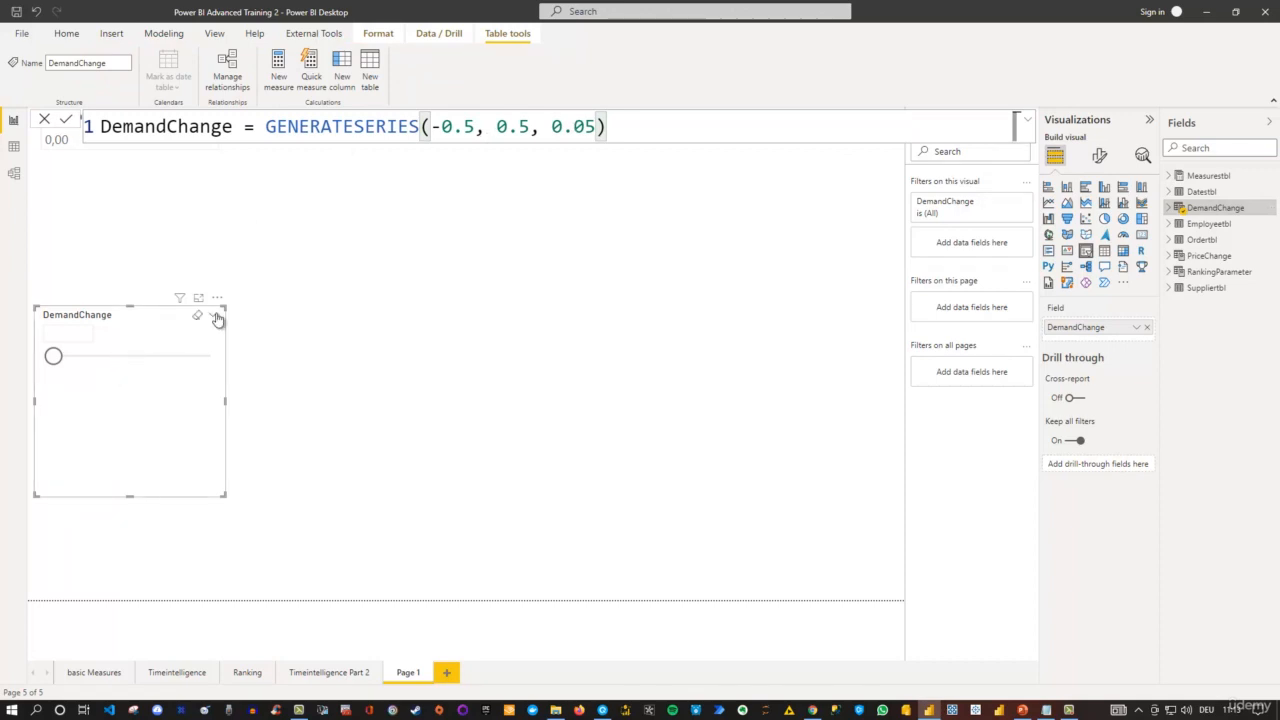
click(216, 316)
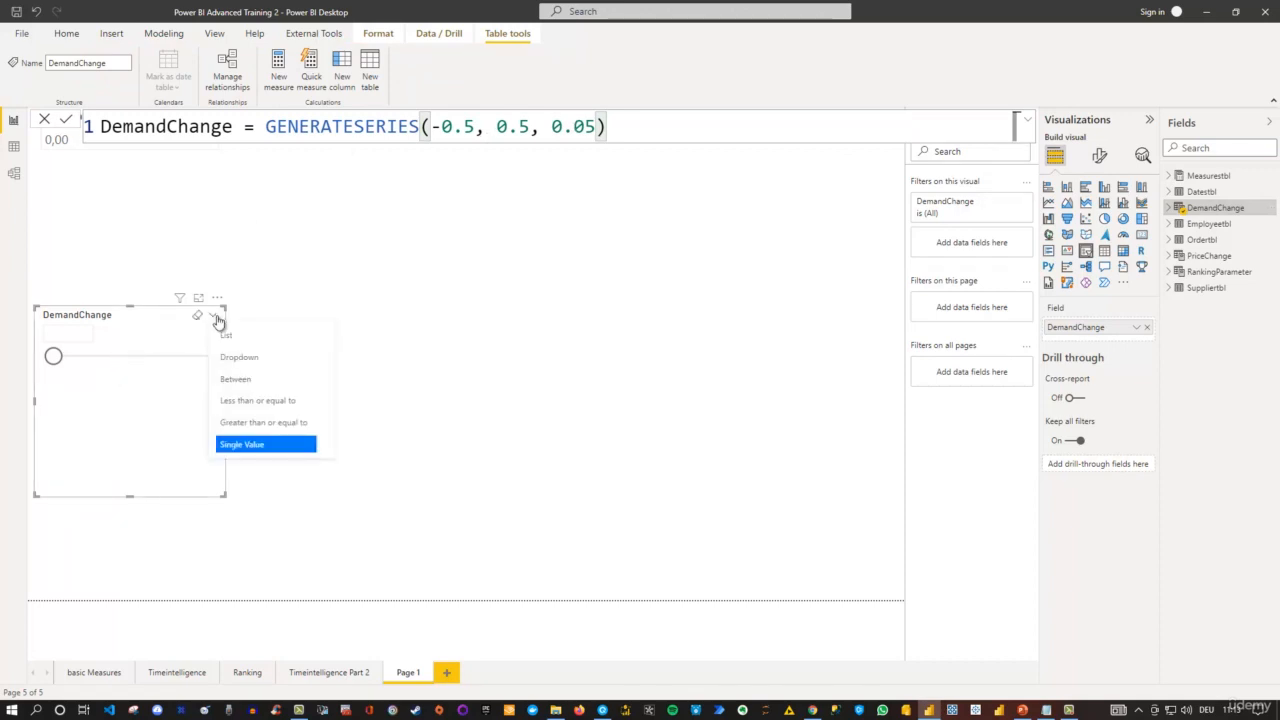
click(237, 357)
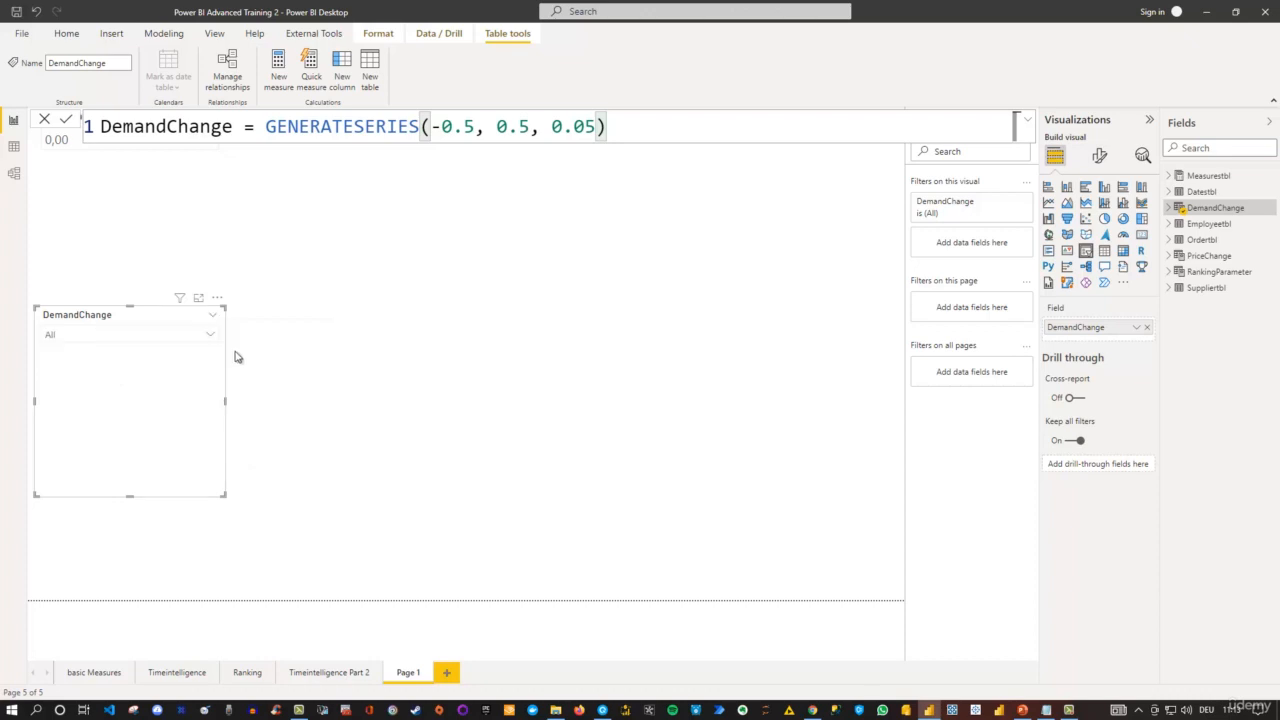
Step: Make the DemandChange slicer's values bold at 14 pt and its header text bold
click(1098, 157)
click(1052, 303)
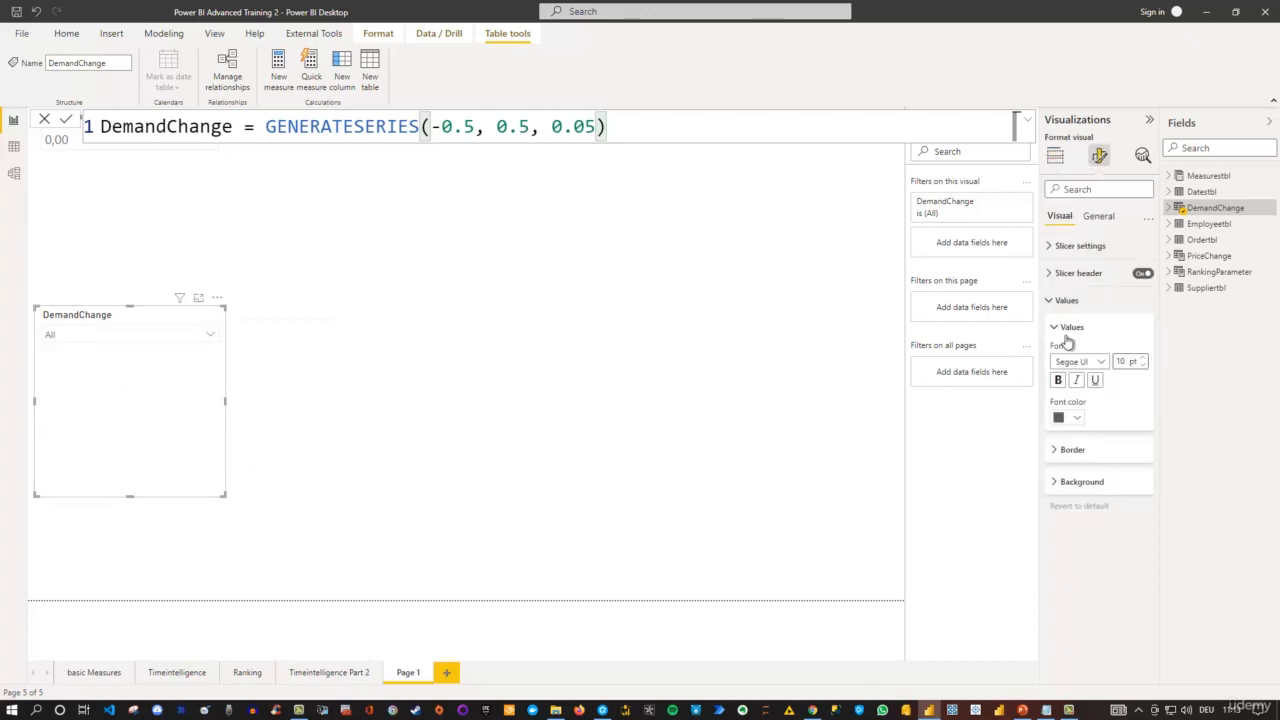
click(1058, 380)
double_click(1123, 361)
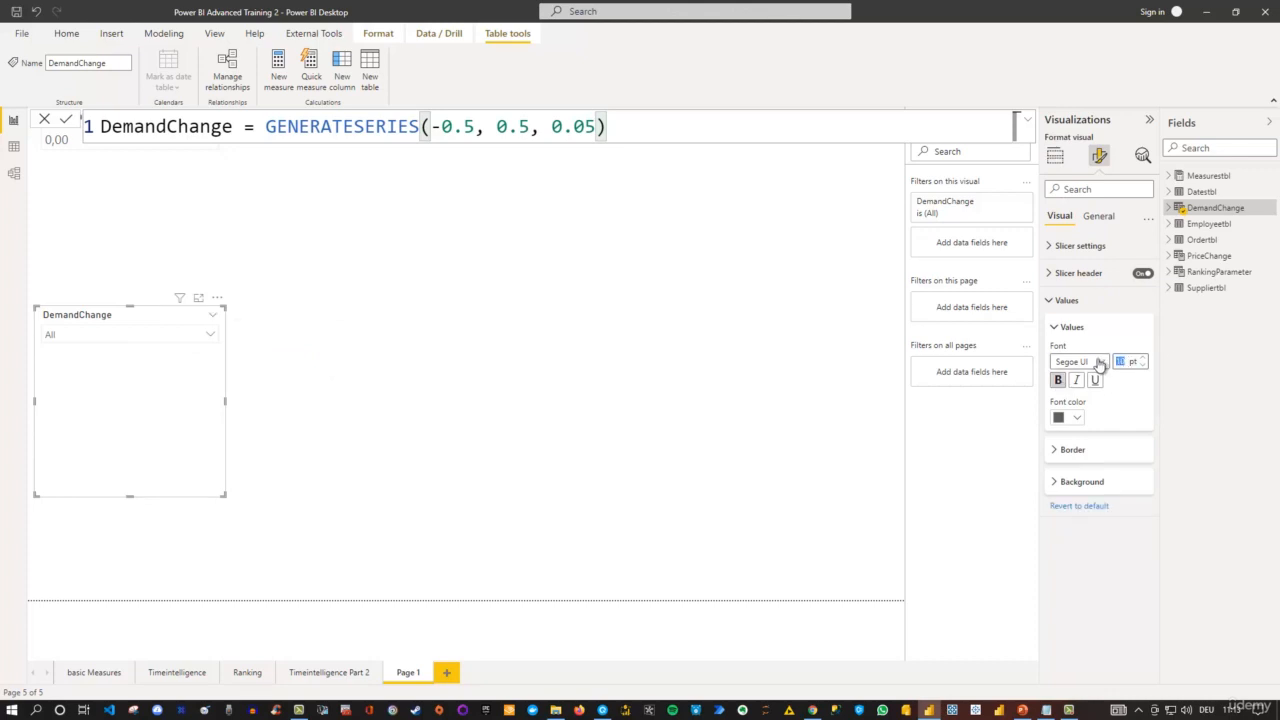
text(14)
click(1050, 274)
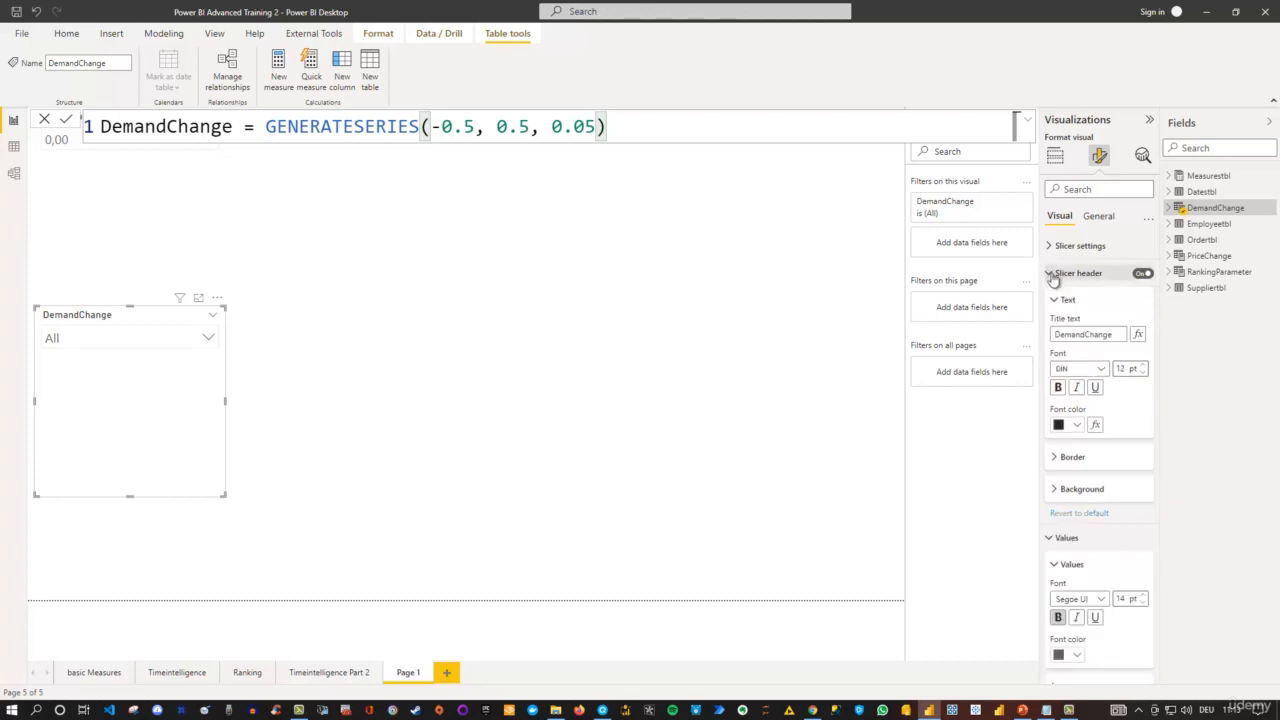
click(1060, 390)
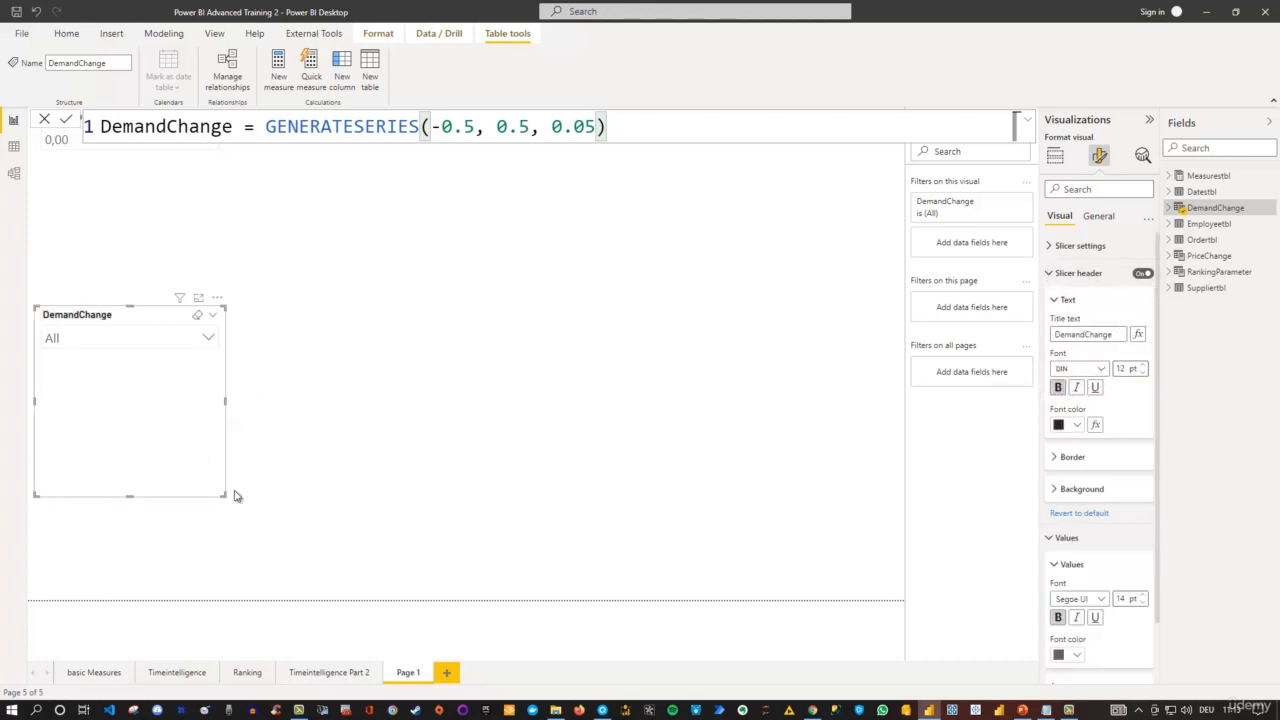
Step: Reduce the height of both slicers and place the DemandChange slicer beside the PriceChange slicer along the page's upper edge
drag(222, 496, 231, 386)
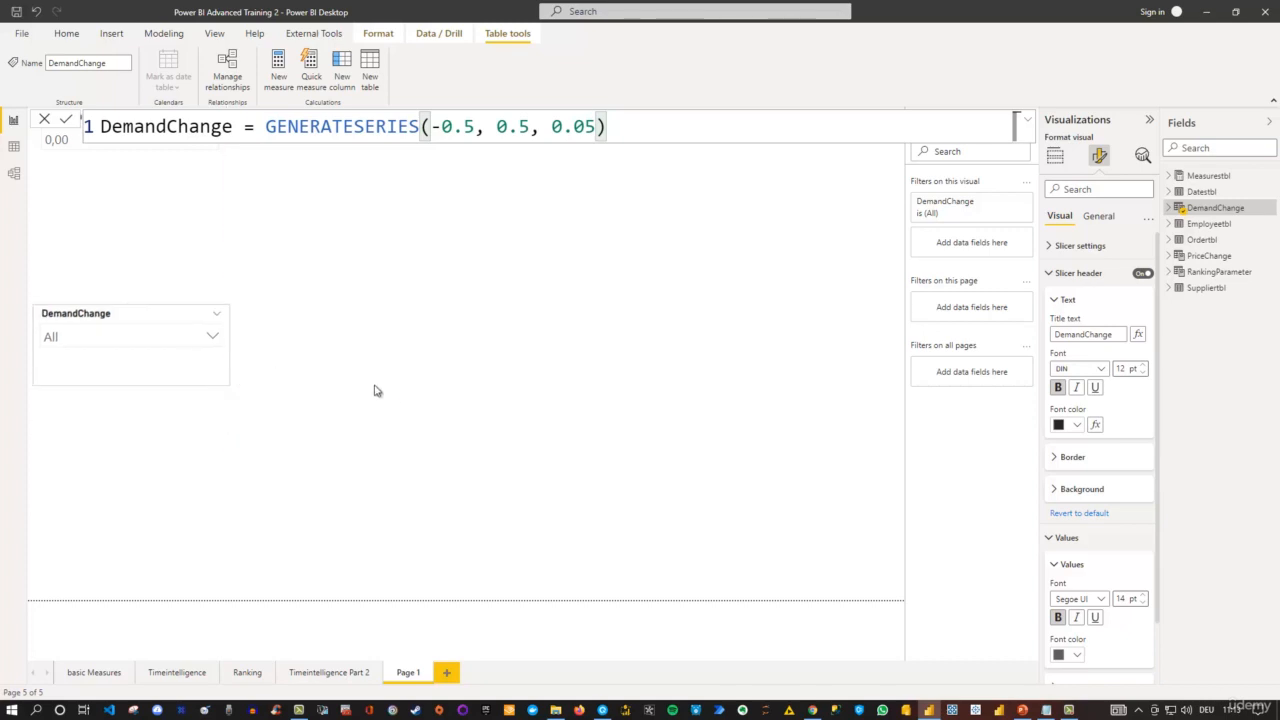
drag(152, 318, 362, 113)
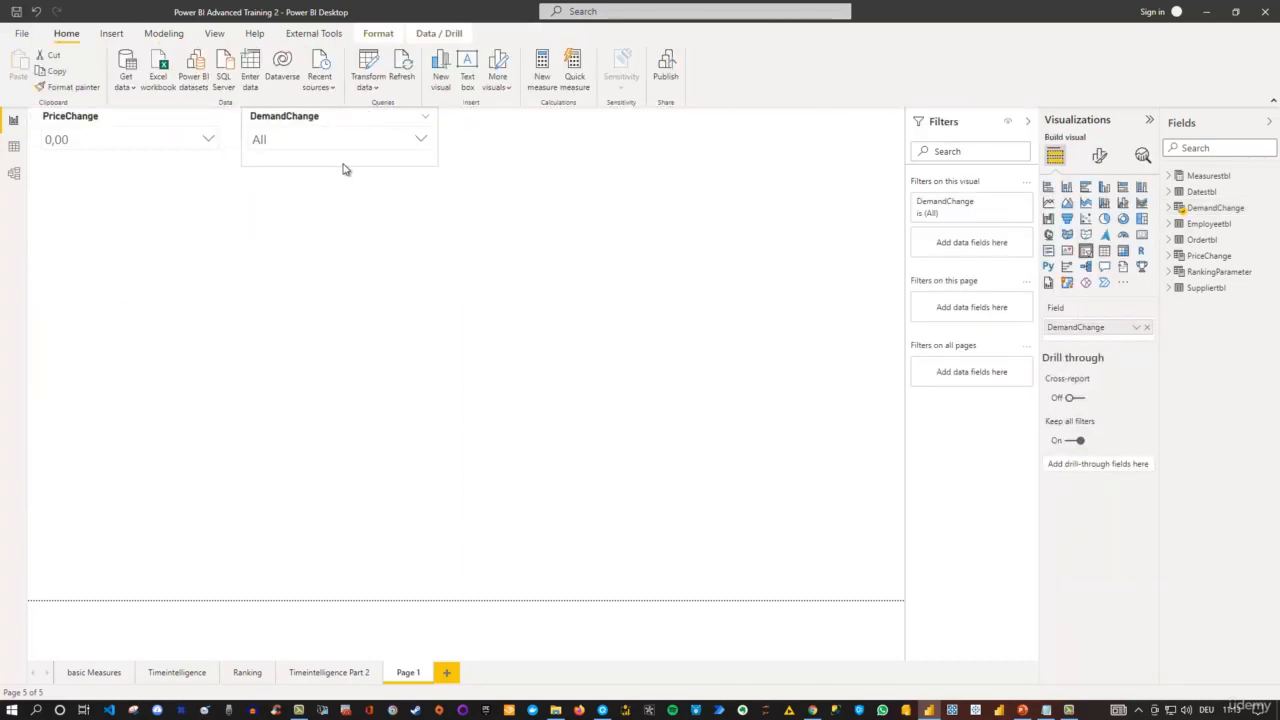
click(122, 284)
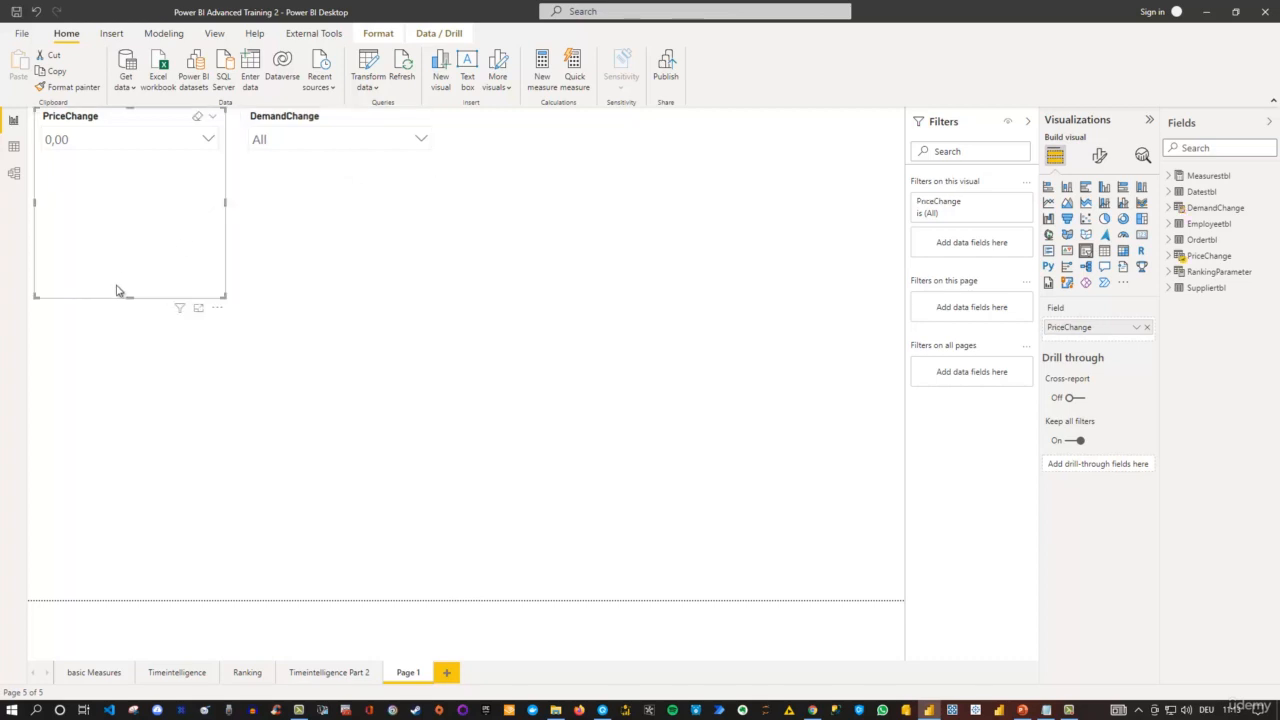
drag(128, 300, 157, 170)
click(246, 226)
Step: Check the lists of values in the PriceChange and DemandChange slicers
click(208, 140)
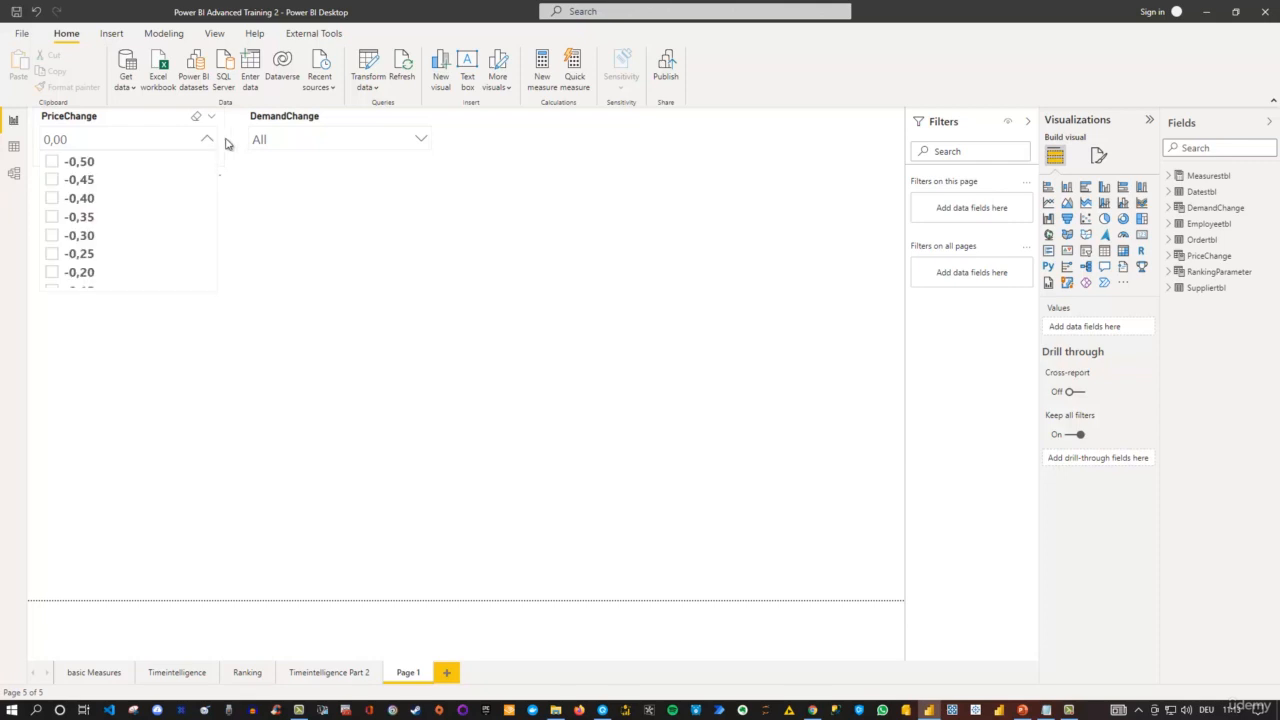
click(421, 139)
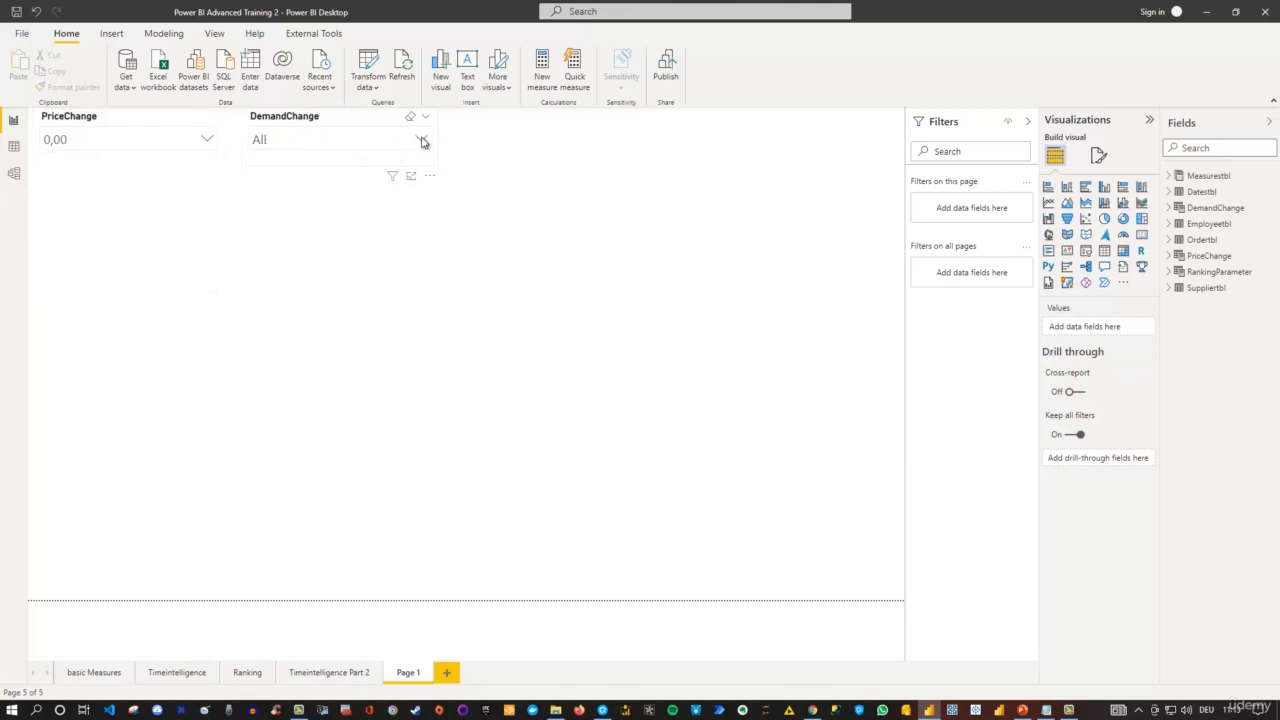
click(418, 141)
click(276, 334)
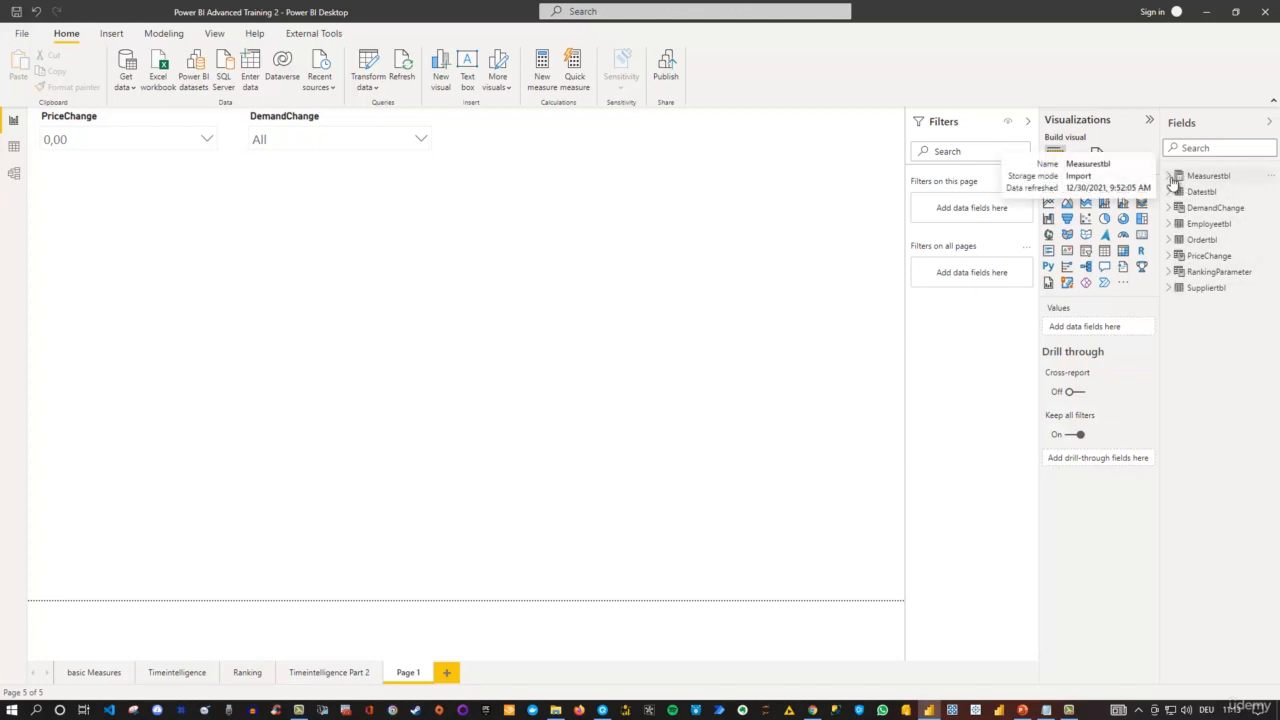
Step: Build a column chart of TotalSales by Date, expanded to the quarter level and enlarged to fill the page below the slicers
click(1172, 178)
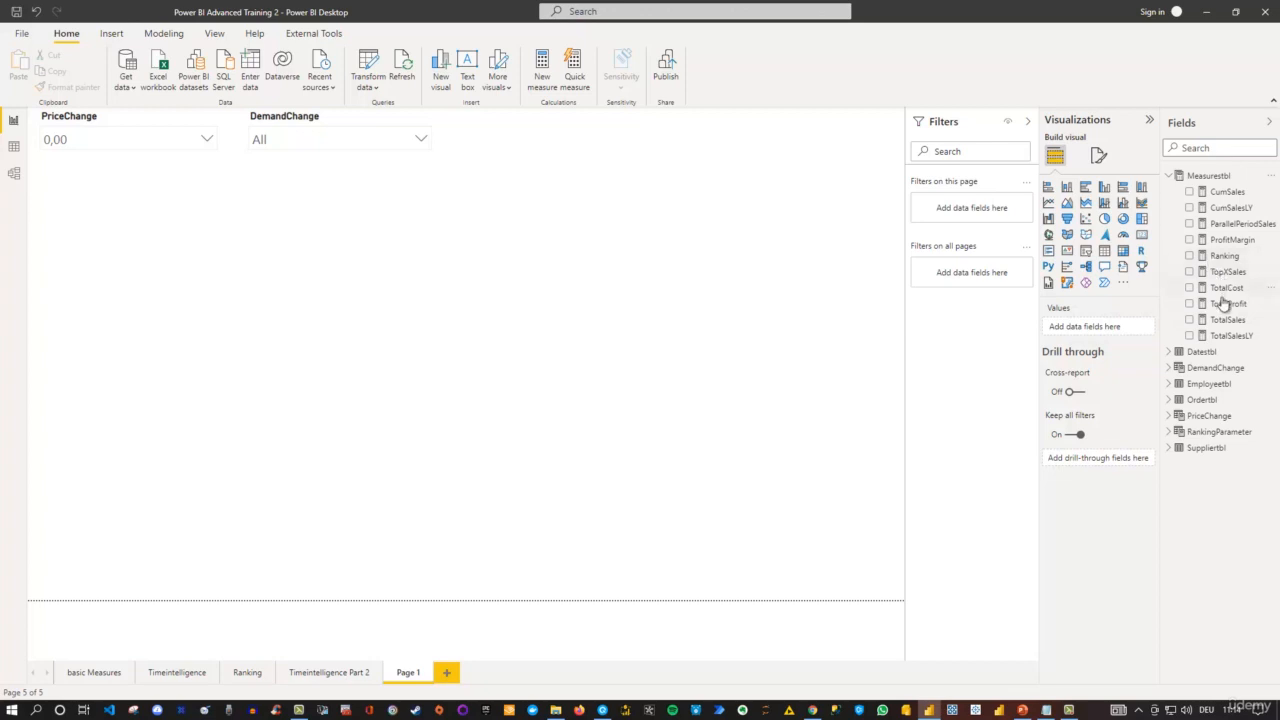
click(1190, 320)
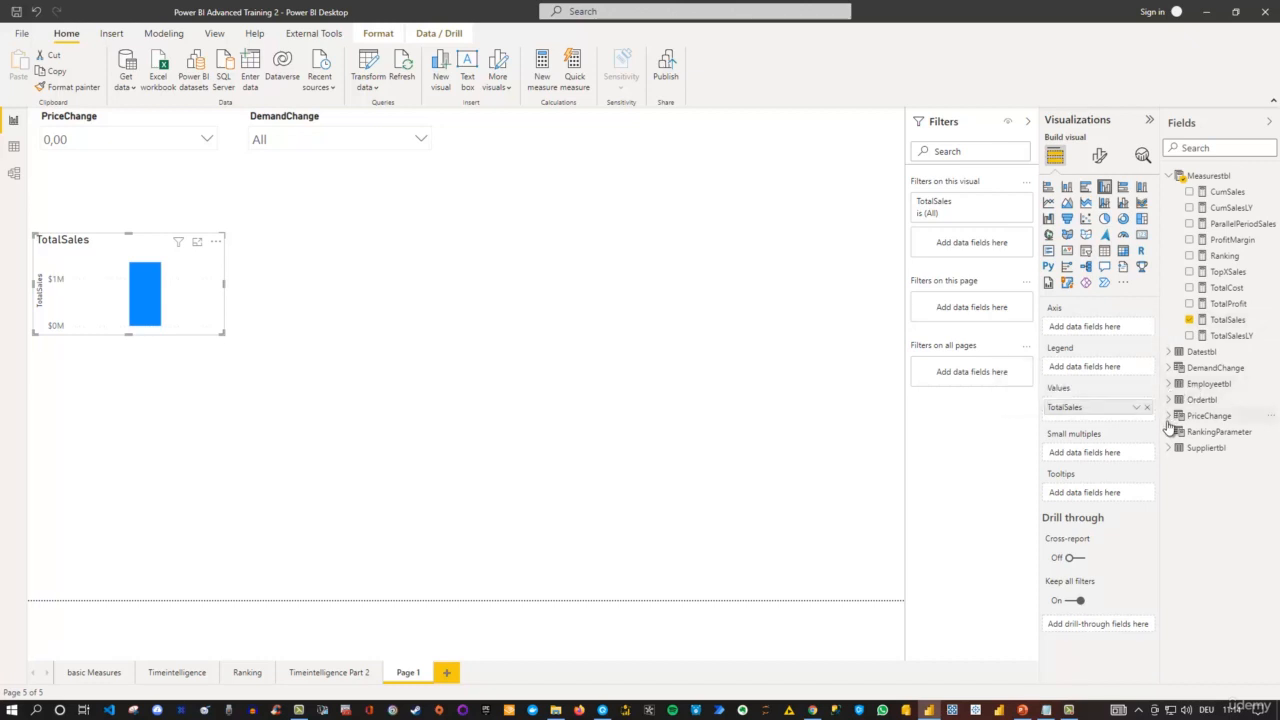
click(1174, 355)
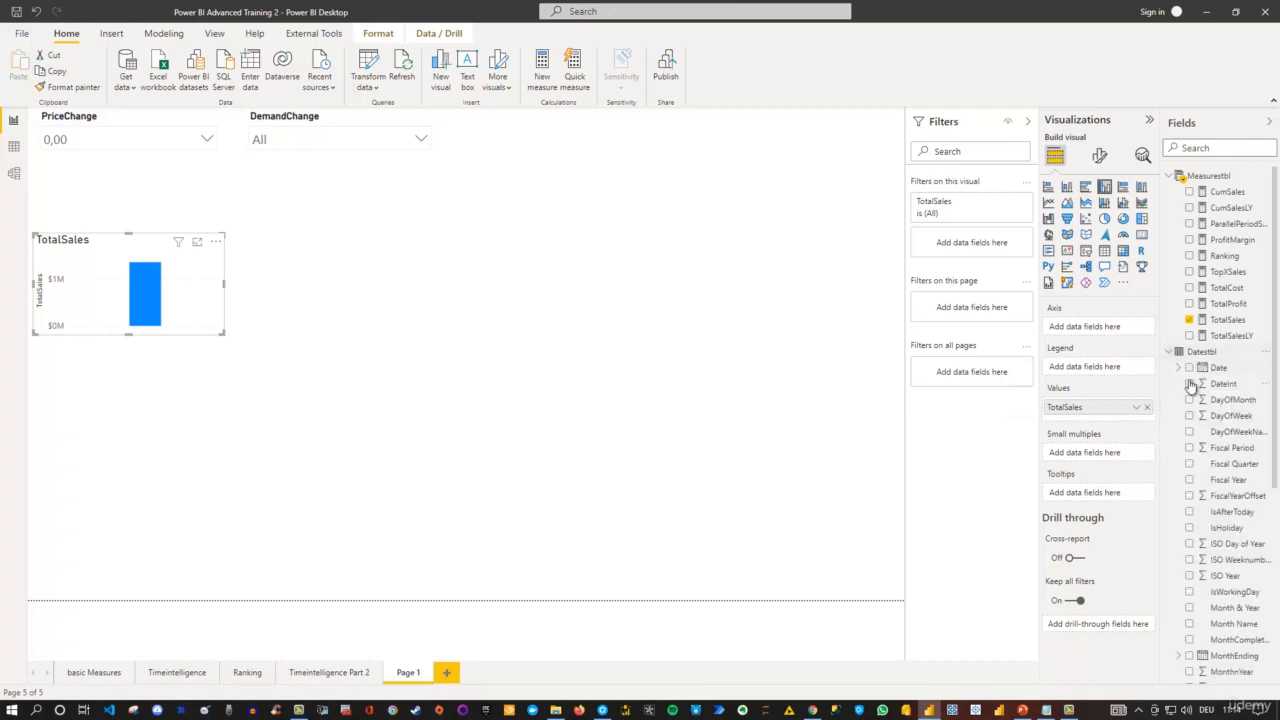
click(1188, 369)
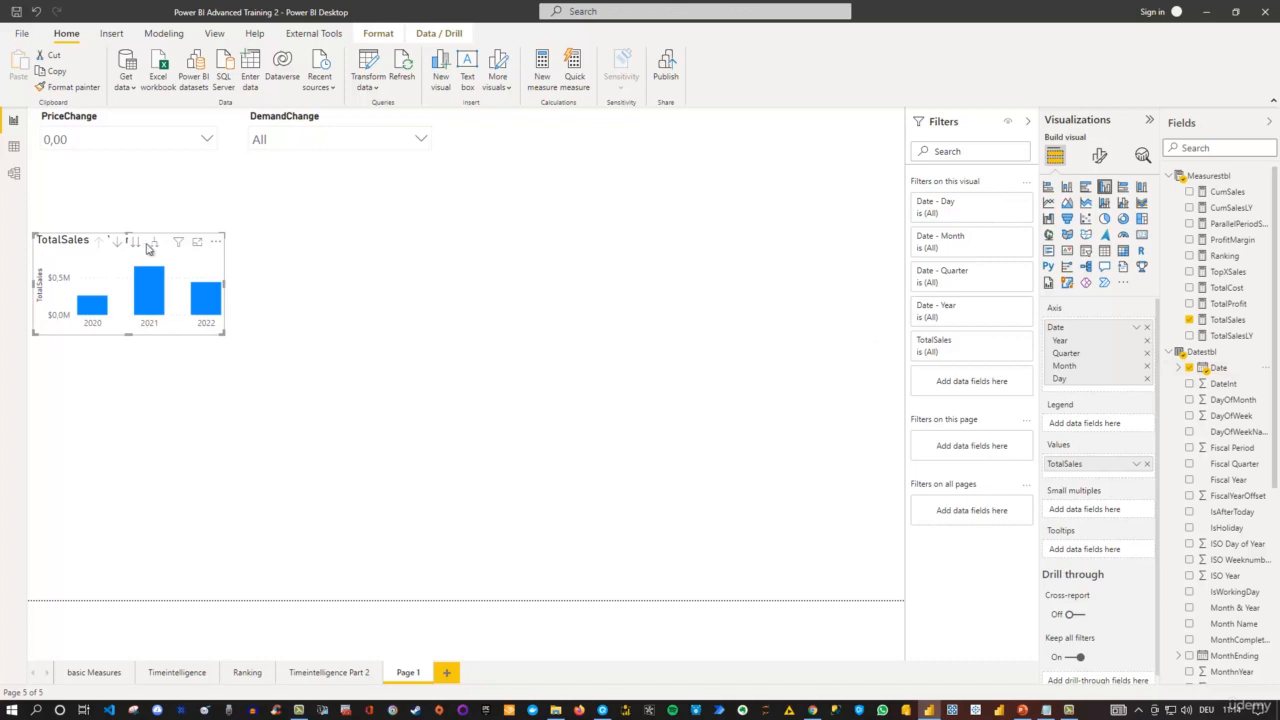
click(155, 242)
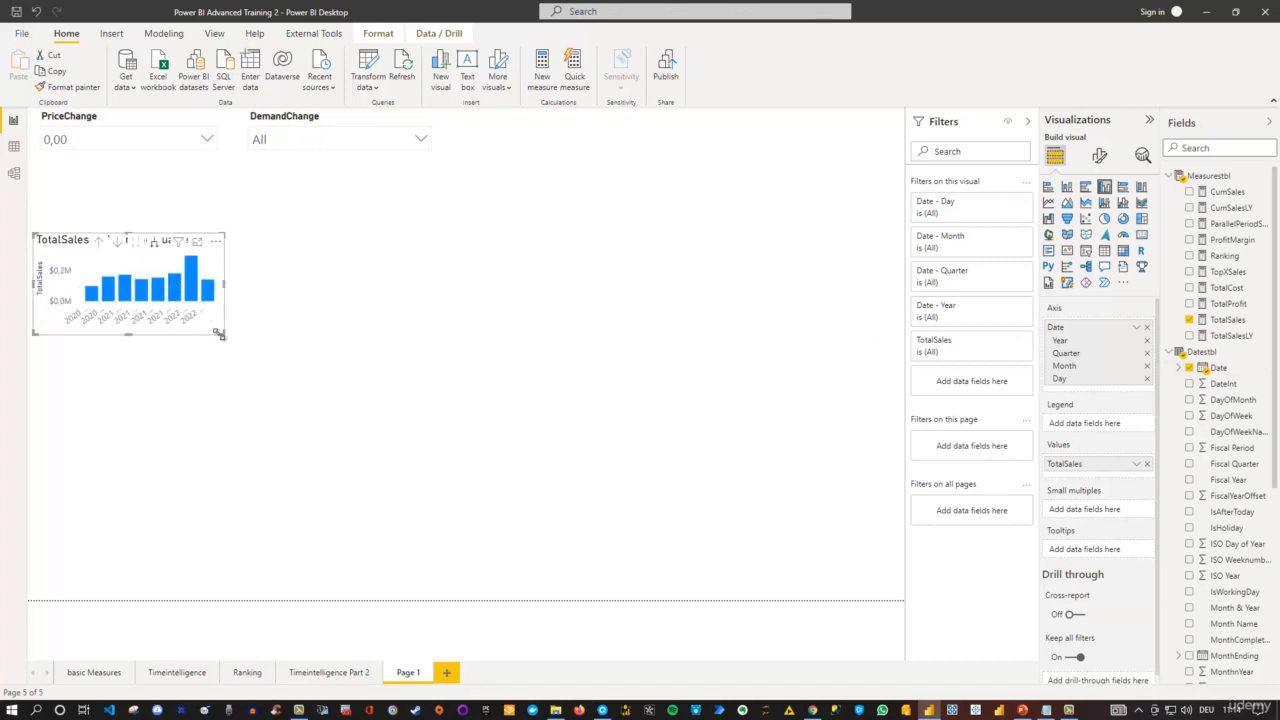
drag(219, 334, 902, 600)
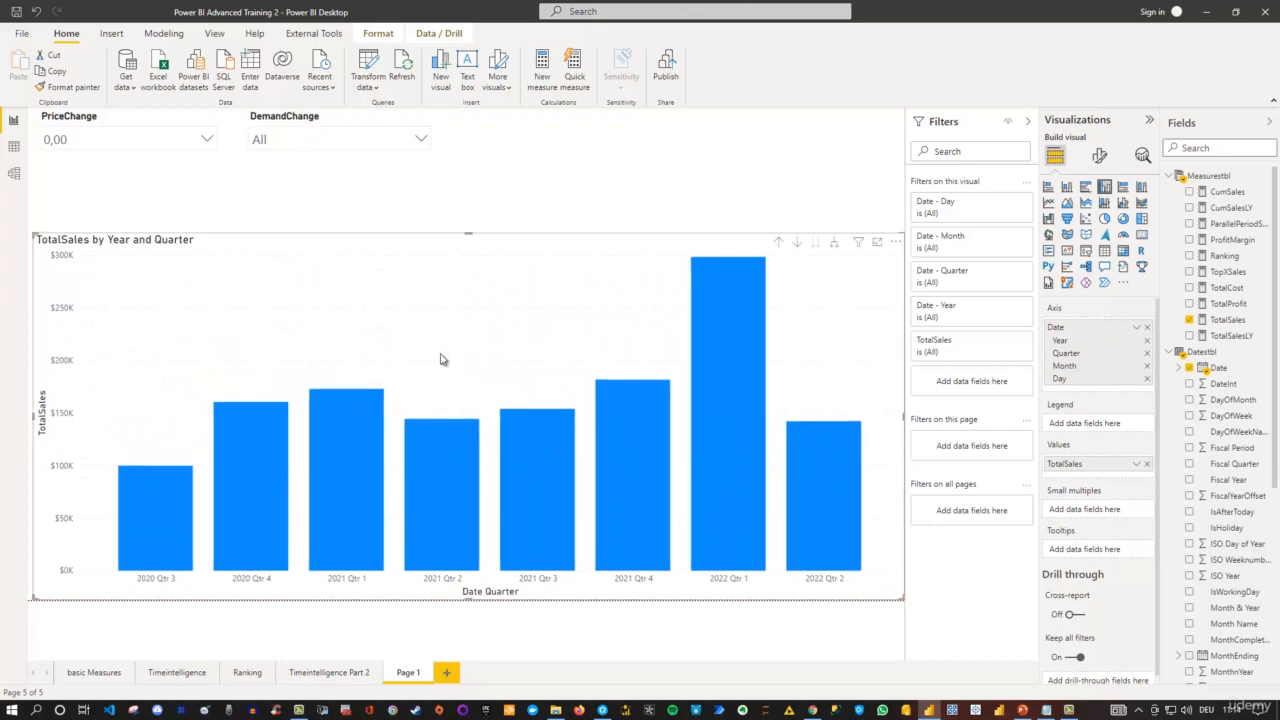
Step: Turn on data labels for the TotalSales column chart and make the label values bold
click(1099, 157)
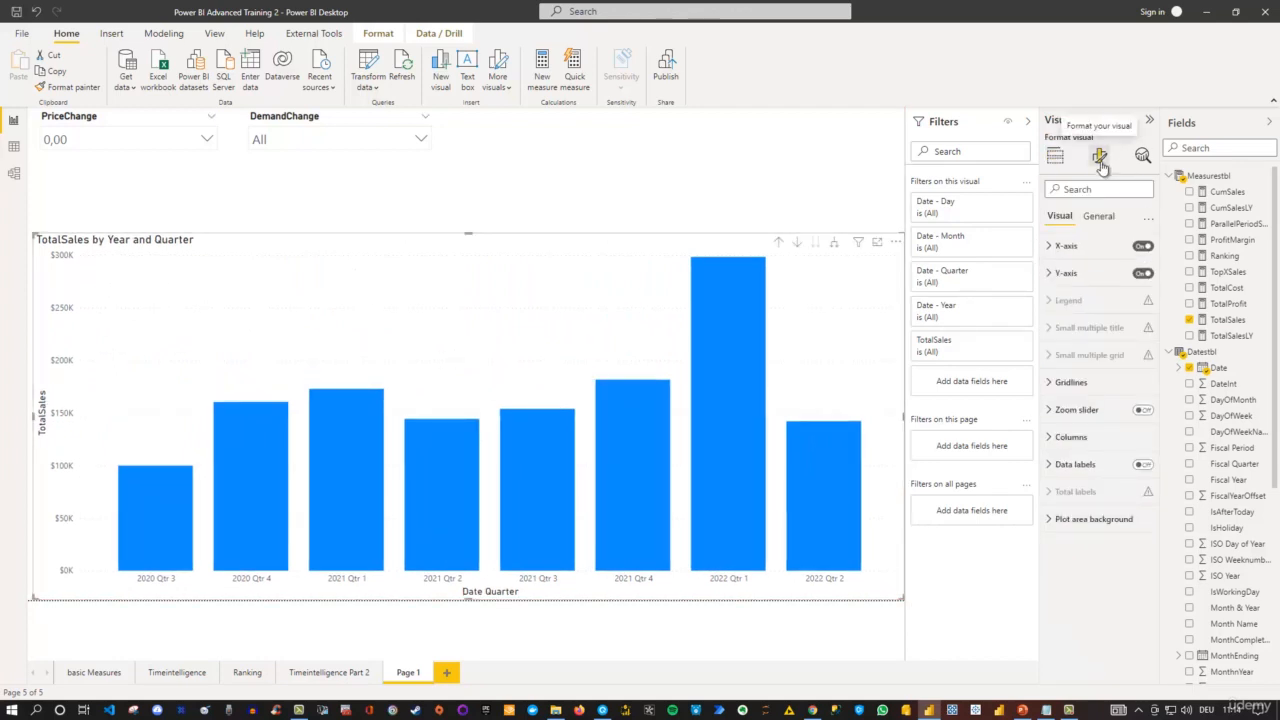
click(1143, 466)
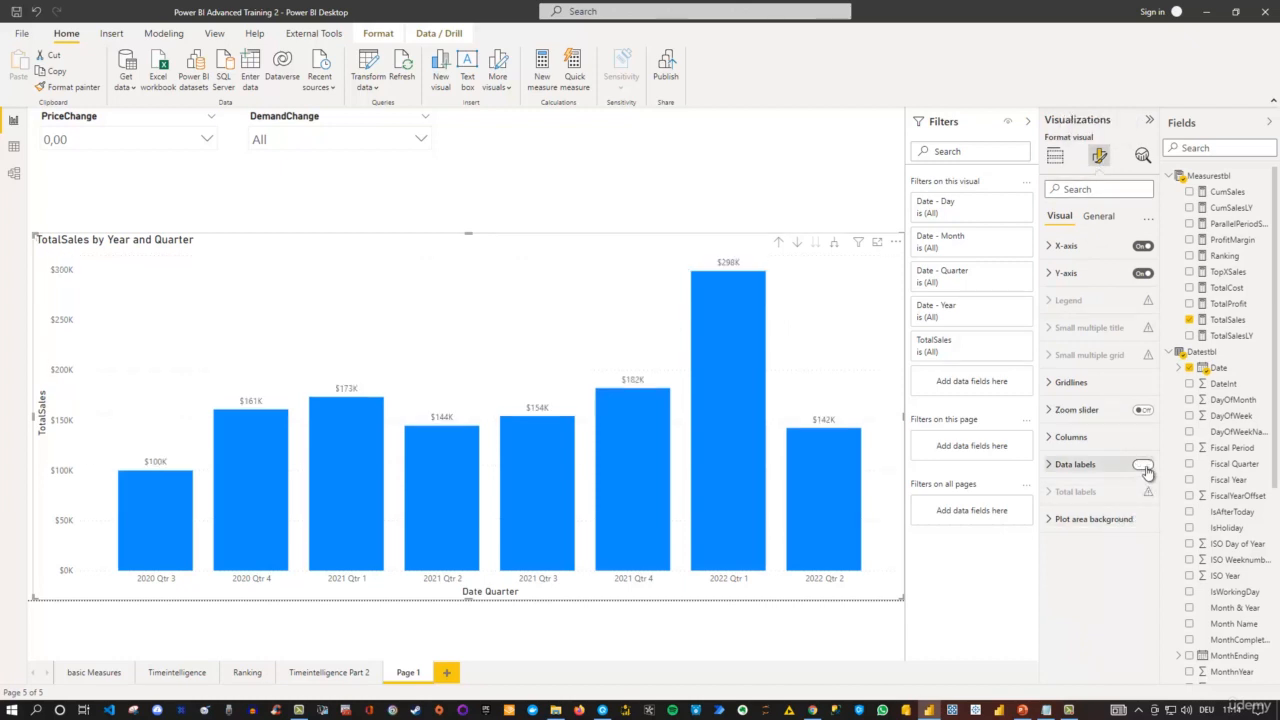
click(1057, 474)
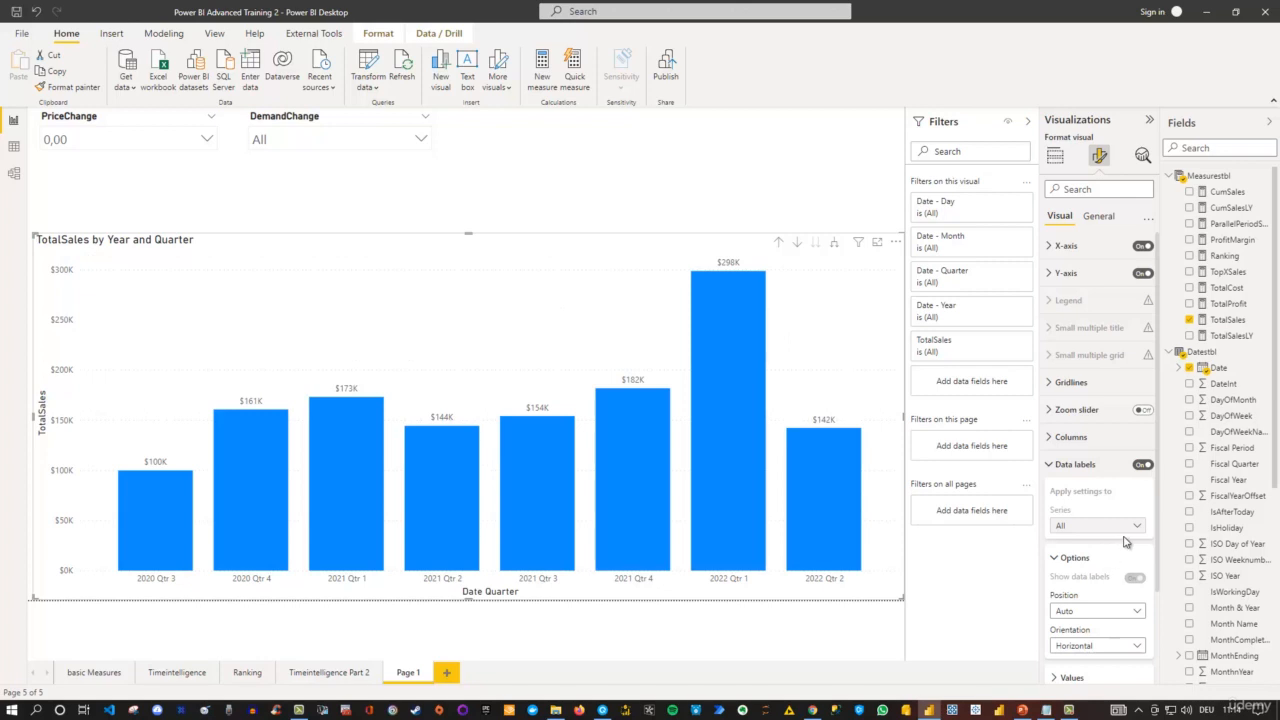
scroll(1139, 520, down, 2)
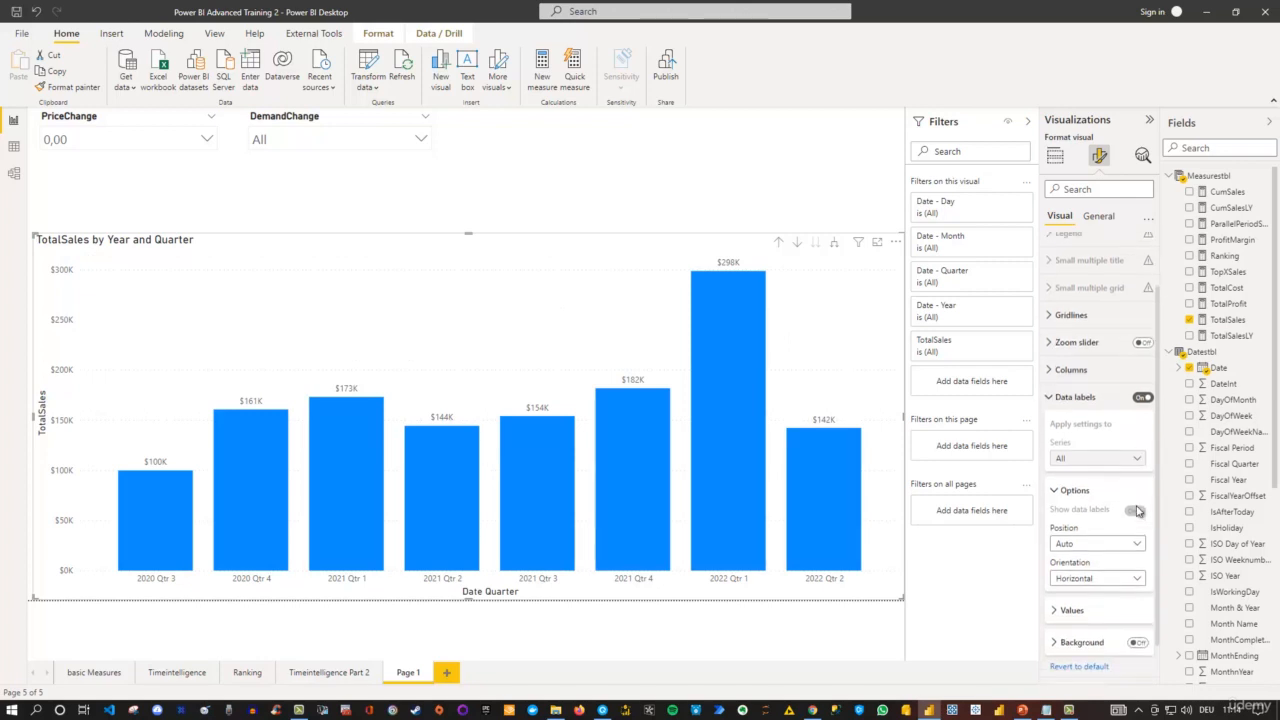
scroll(1137, 512, down, 1)
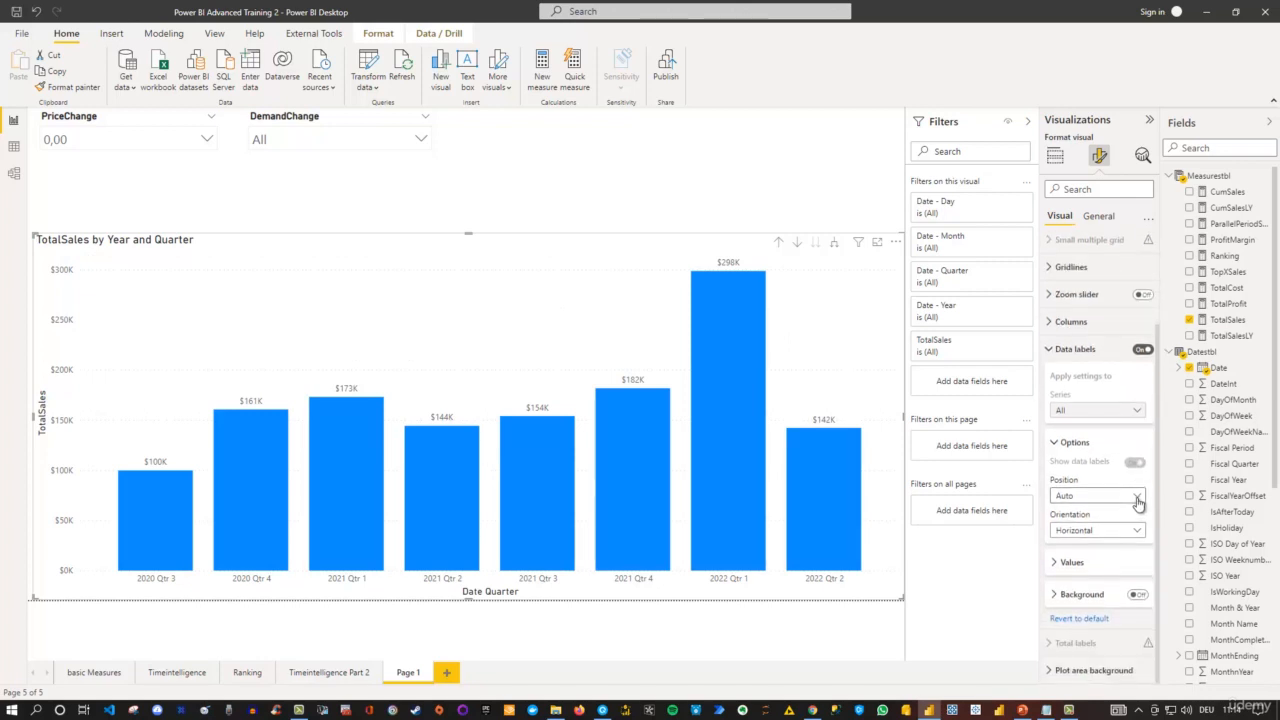
click(1058, 565)
scroll(1058, 565, down, 2)
click(1059, 550)
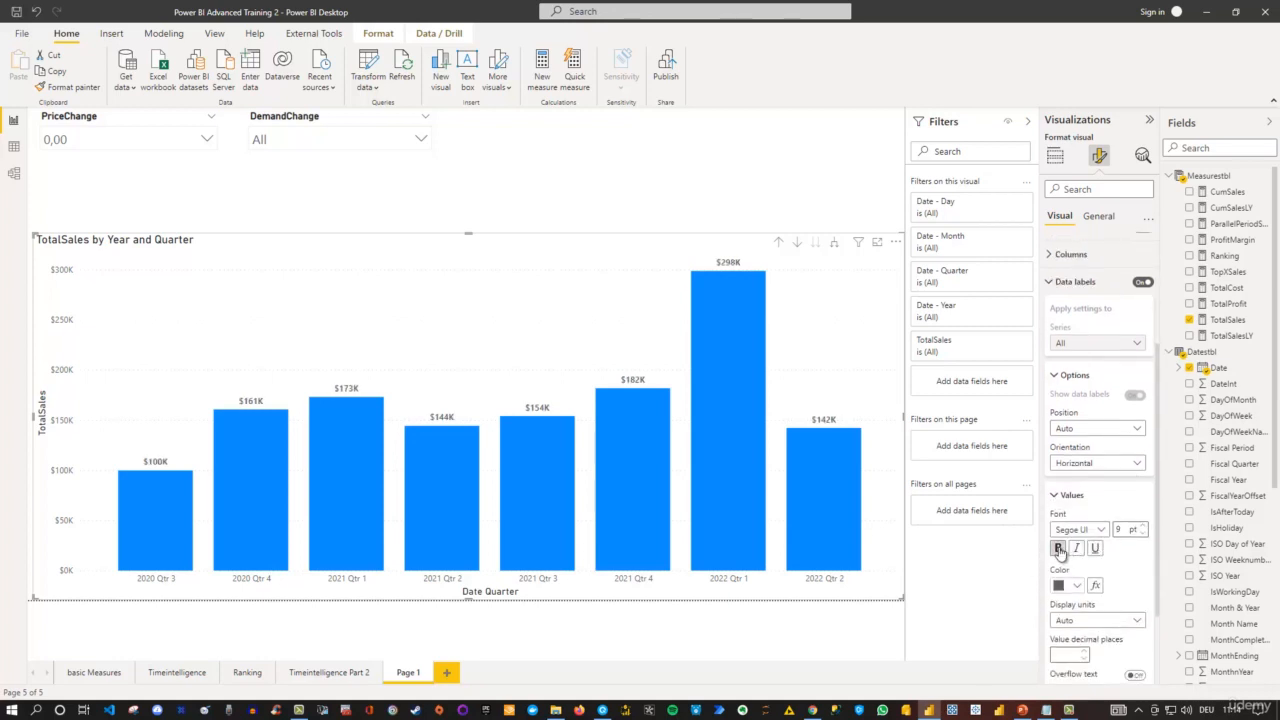
click(600, 186)
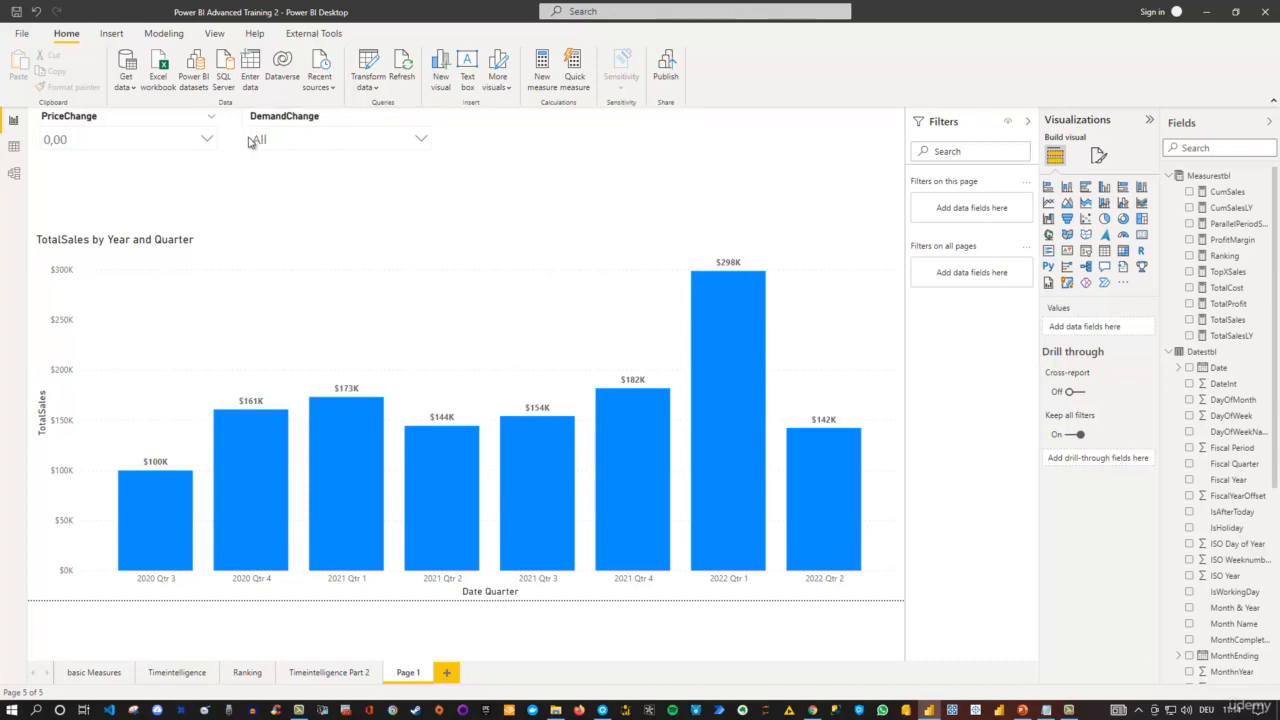
Step: Filter the DemandChange slicer to the value 0,50
click(418, 143)
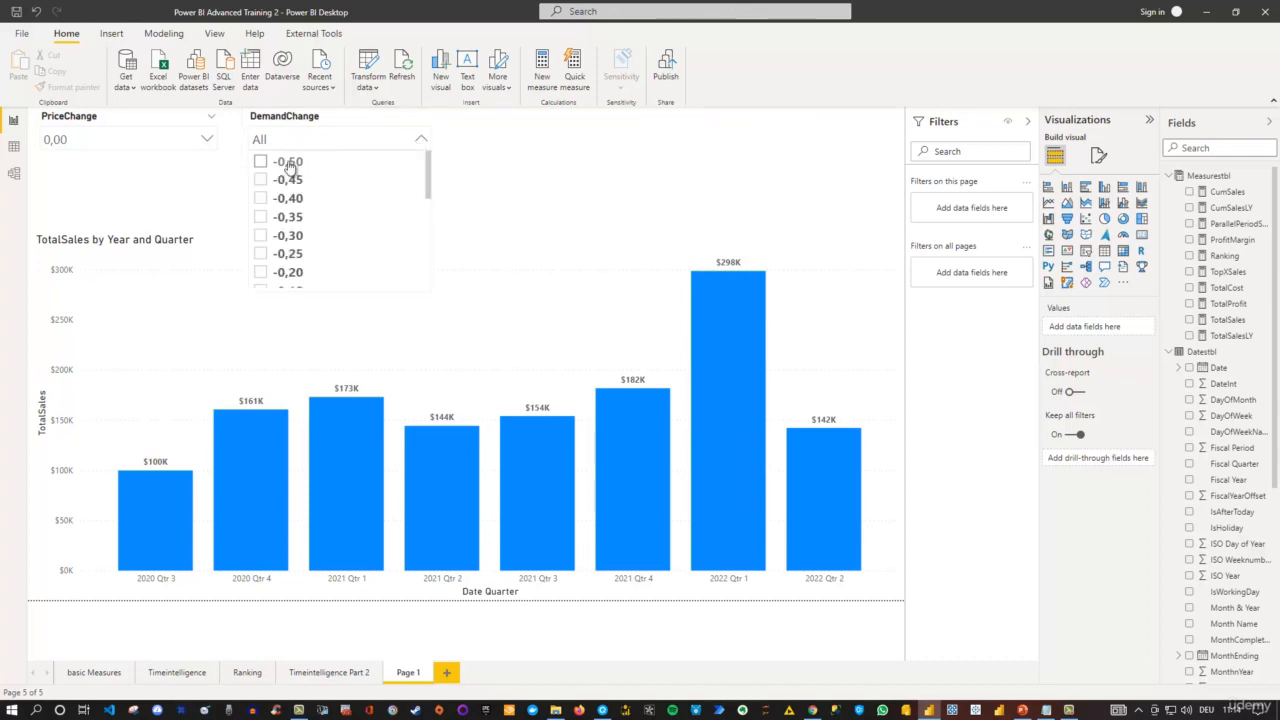
scroll(343, 230, down, 5)
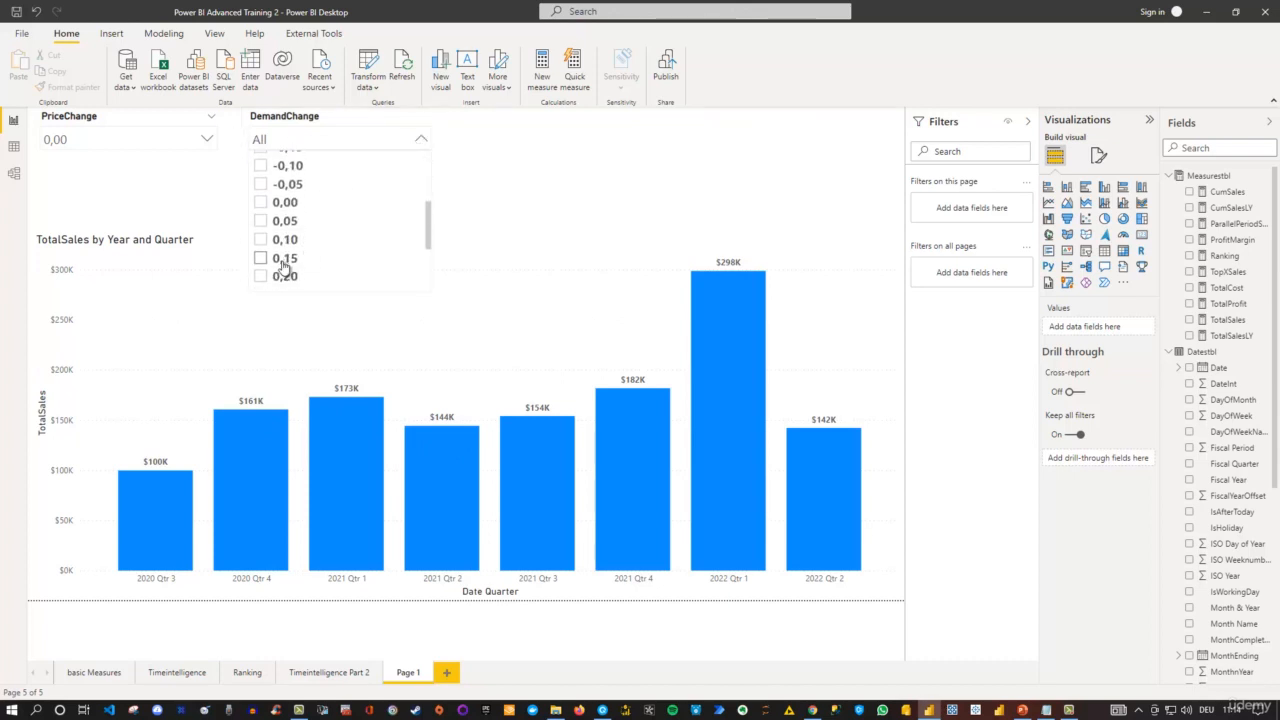
scroll(267, 287, down, 4)
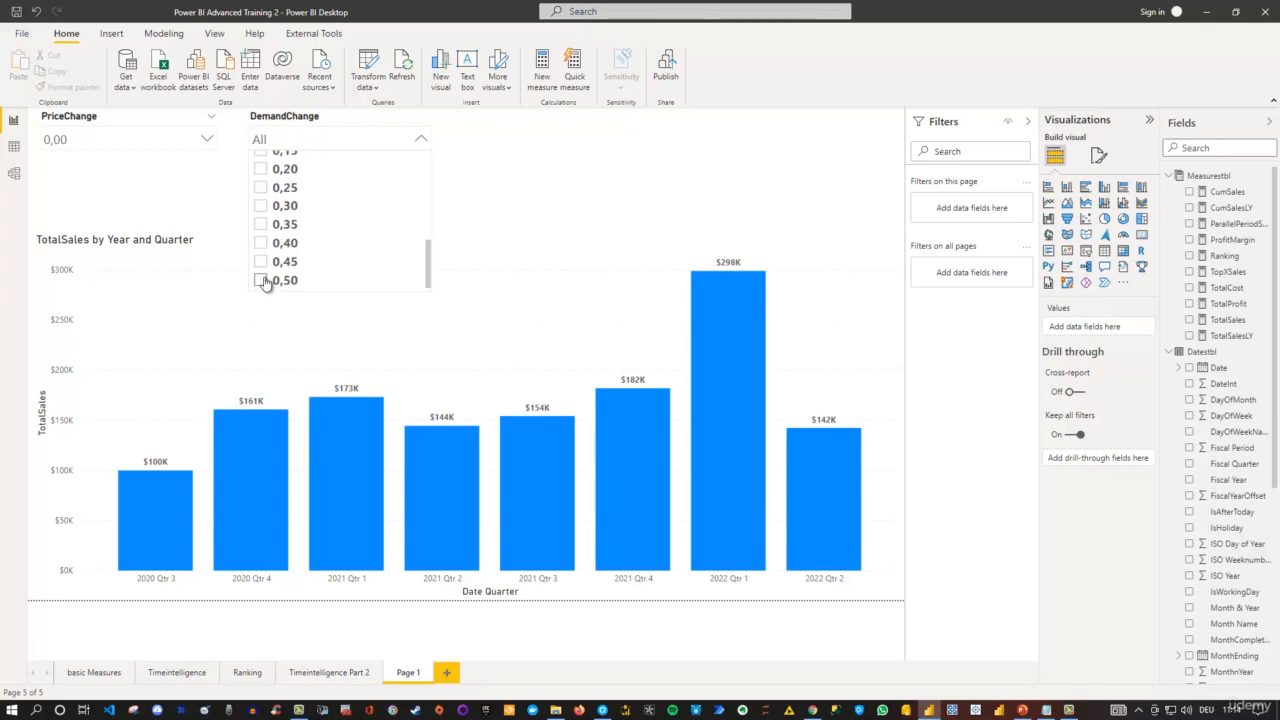
click(262, 281)
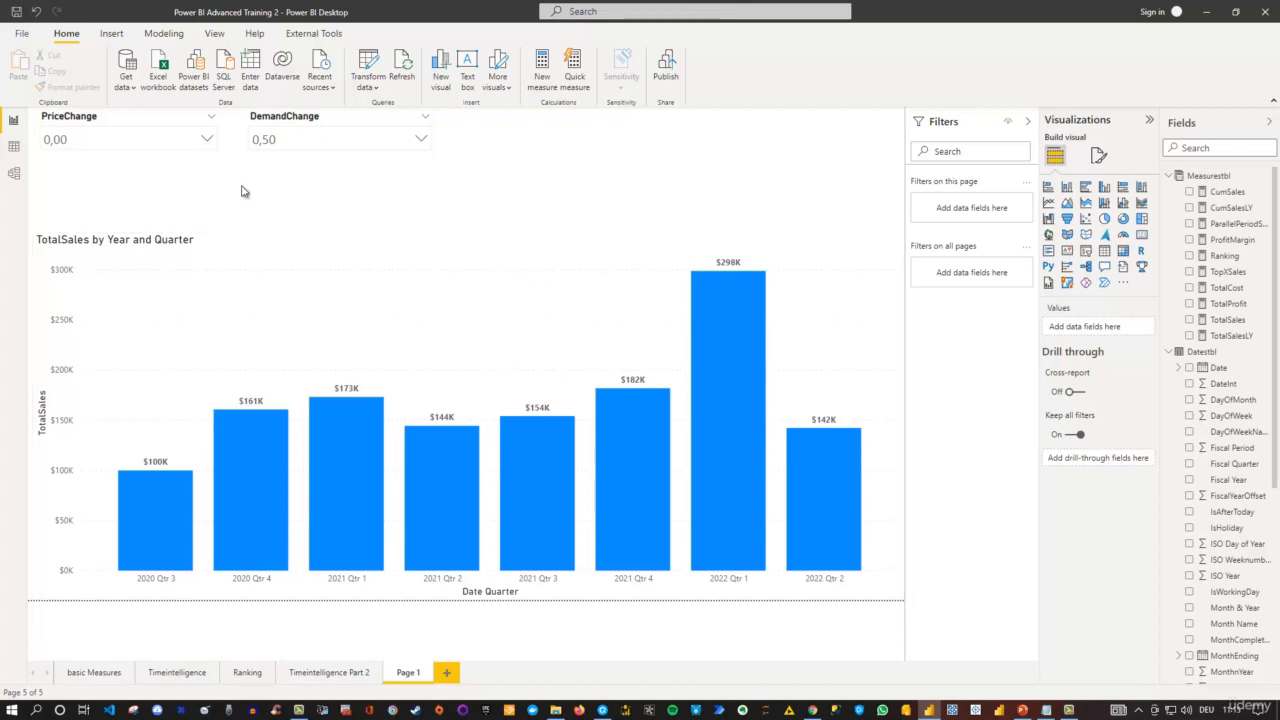
Step: Set the DemandChange slicer to 0,00 and close its list of values
click(420, 139)
scroll(315, 240, up, 2)
scroll(300, 215, up, 2)
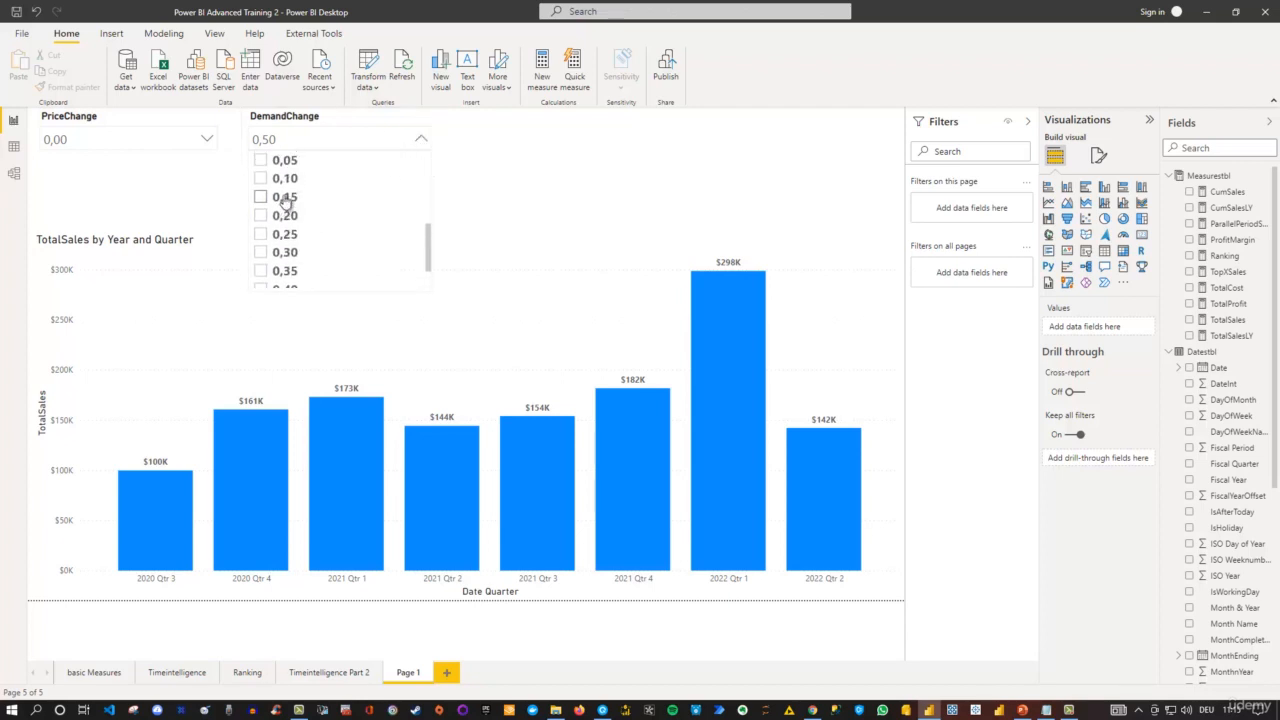
click(264, 157)
click(543, 170)
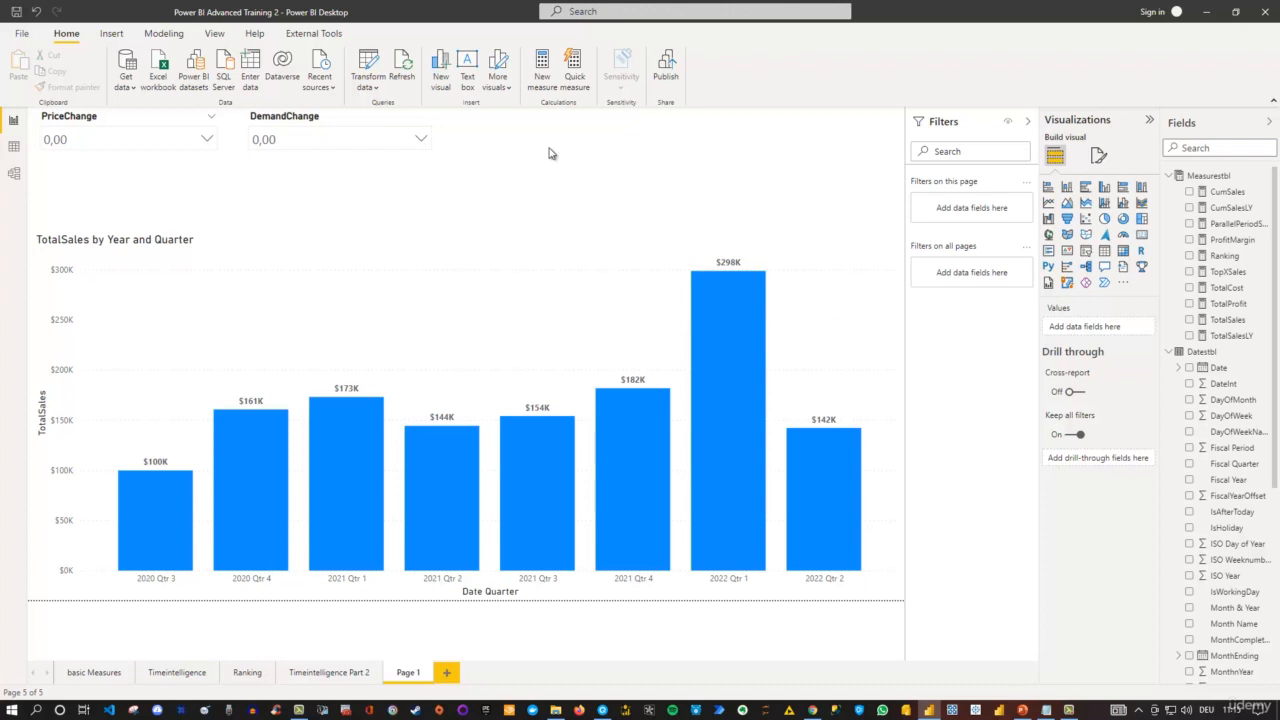
Step: Review the TotalSales formula, and add a new measure named TotalScenarioSales to the Measurestbl table
click(1226, 320)
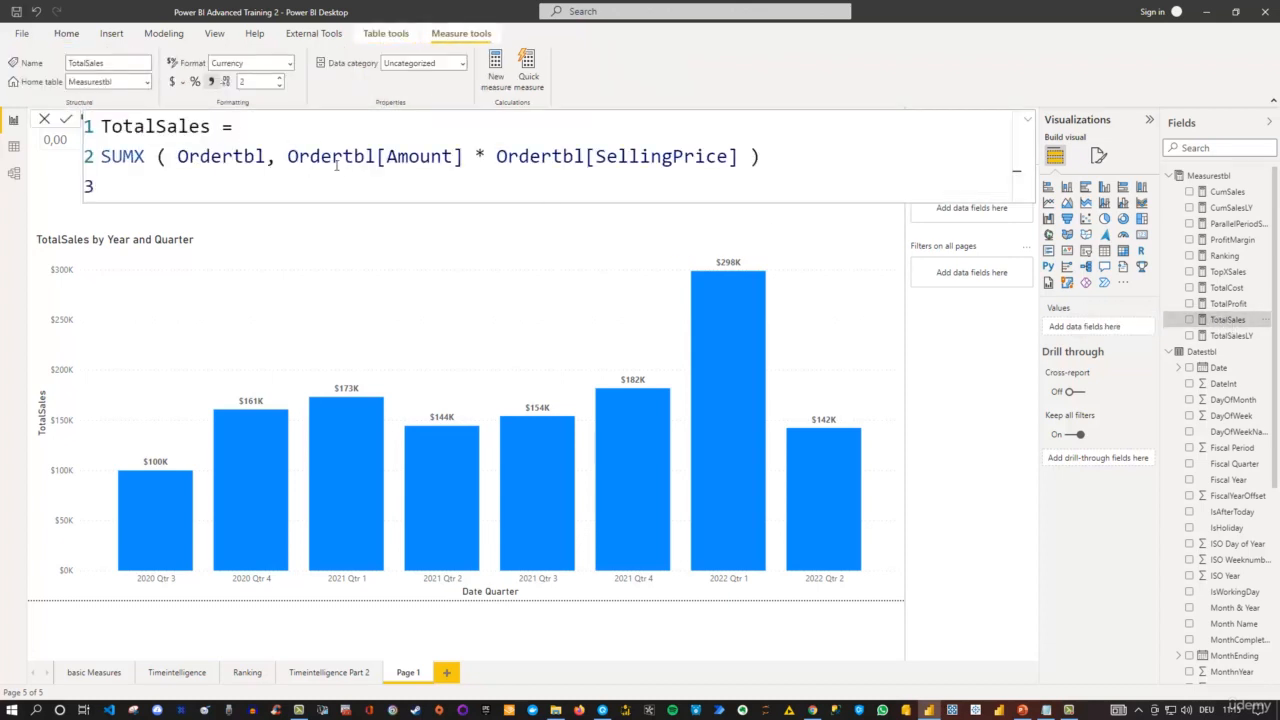
right_click(1213, 176)
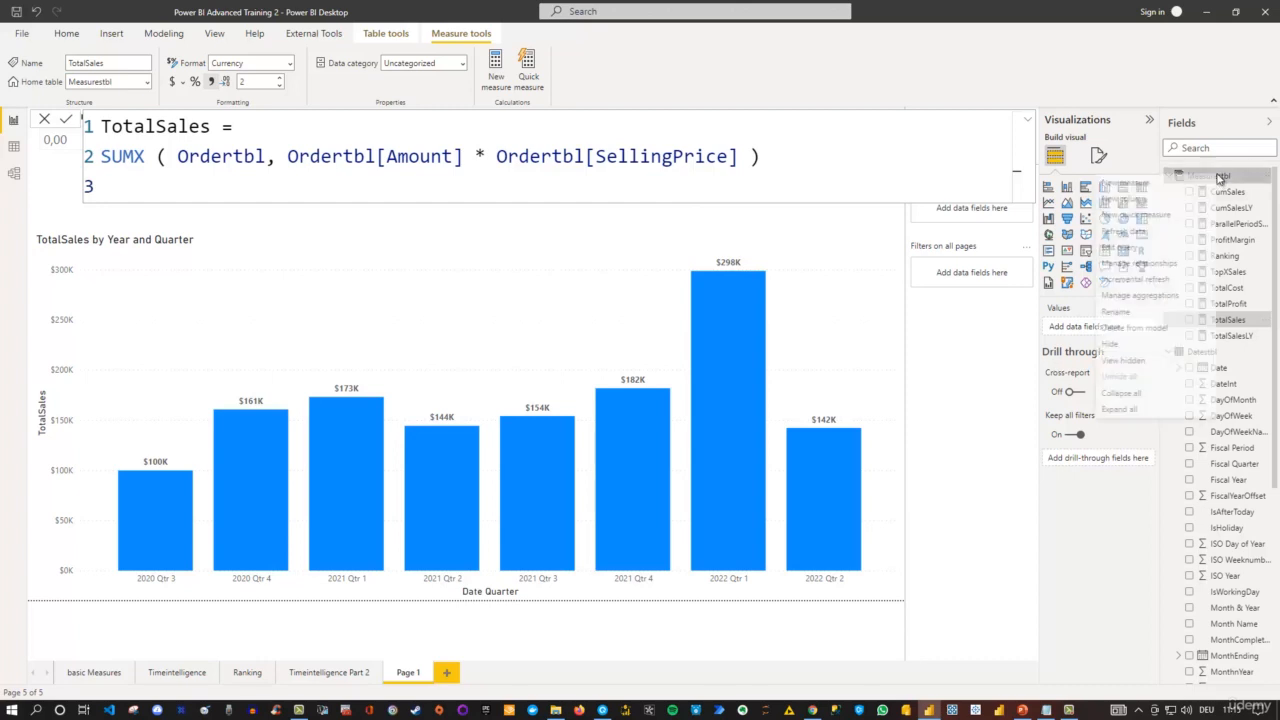
click(1142, 188)
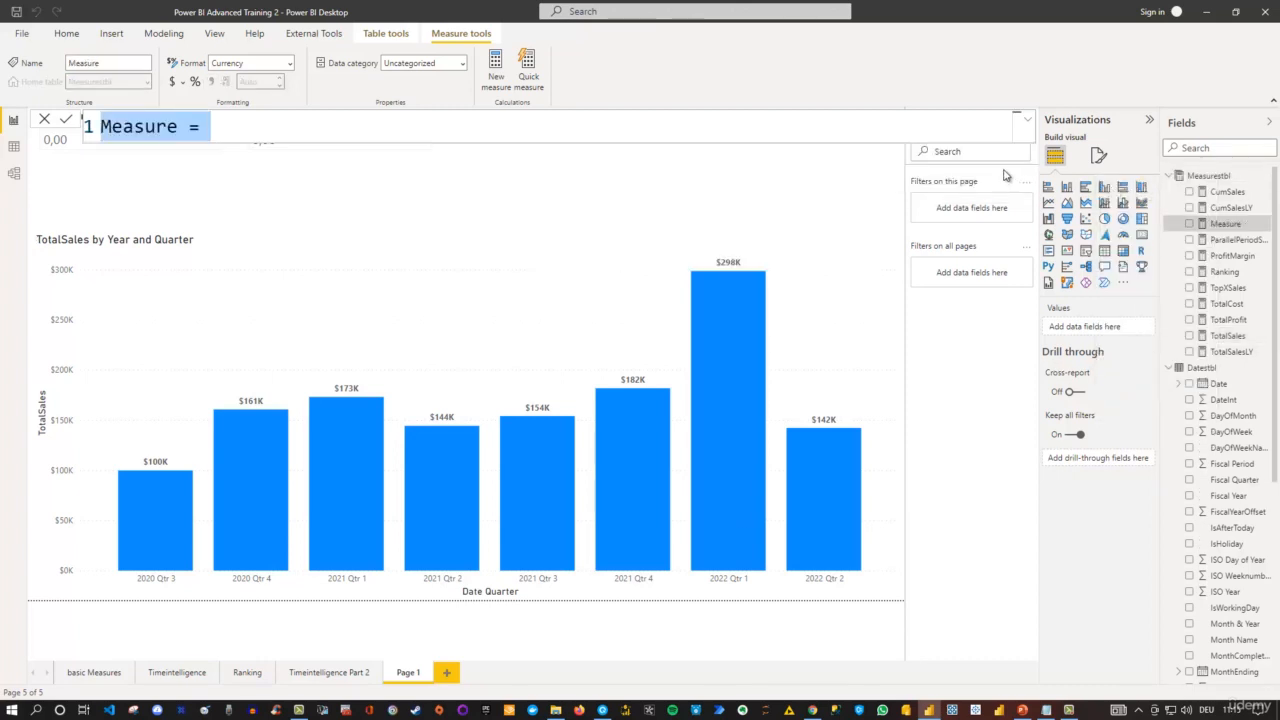
text(TotalS)
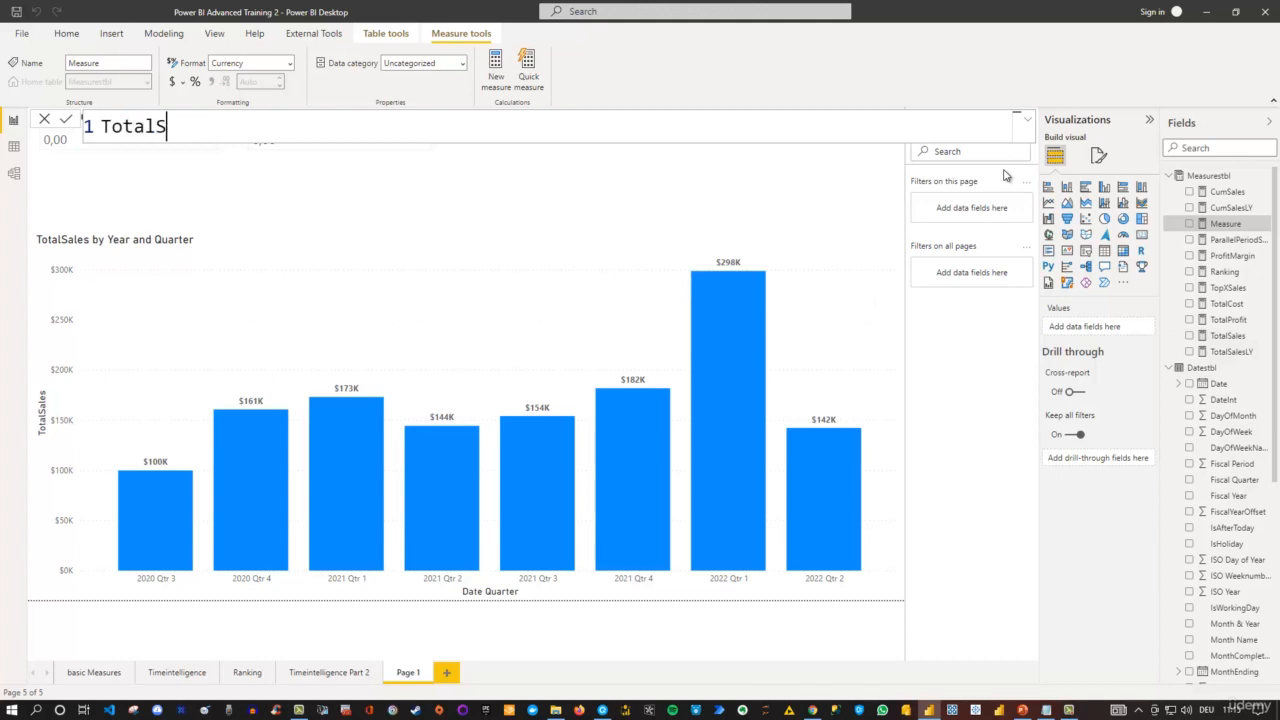
text(cenarioS)
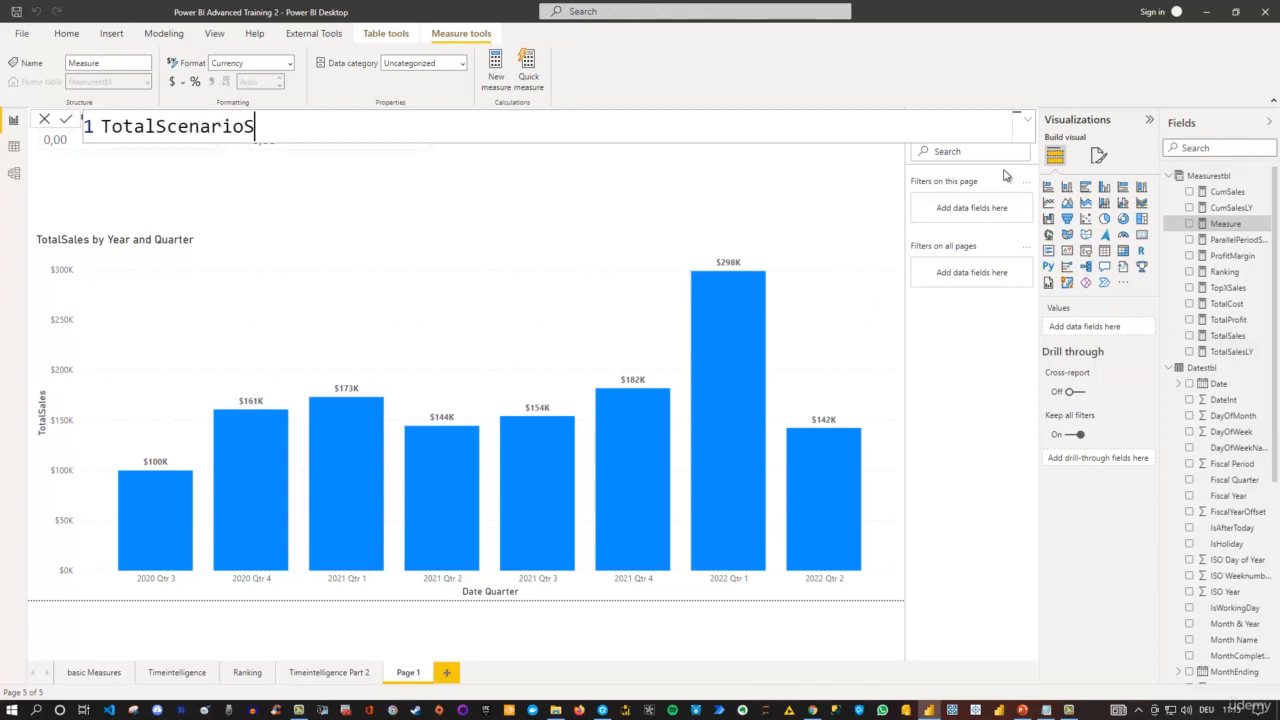
text(ales =)
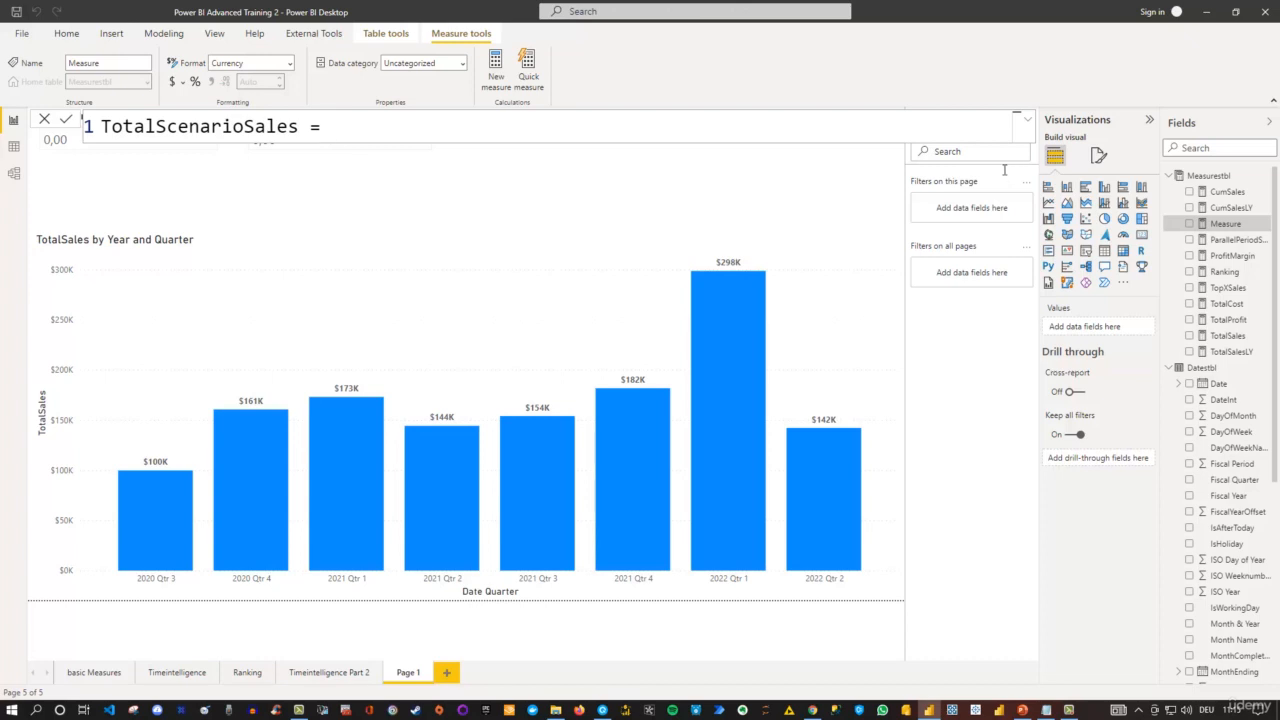
Step: Write the measure's expression on a second line as SUMX(Ordertbl,Ordertbl[Amount]*Ordertbl[SellingPrice])
key(shift+Return)
text(SUMX)
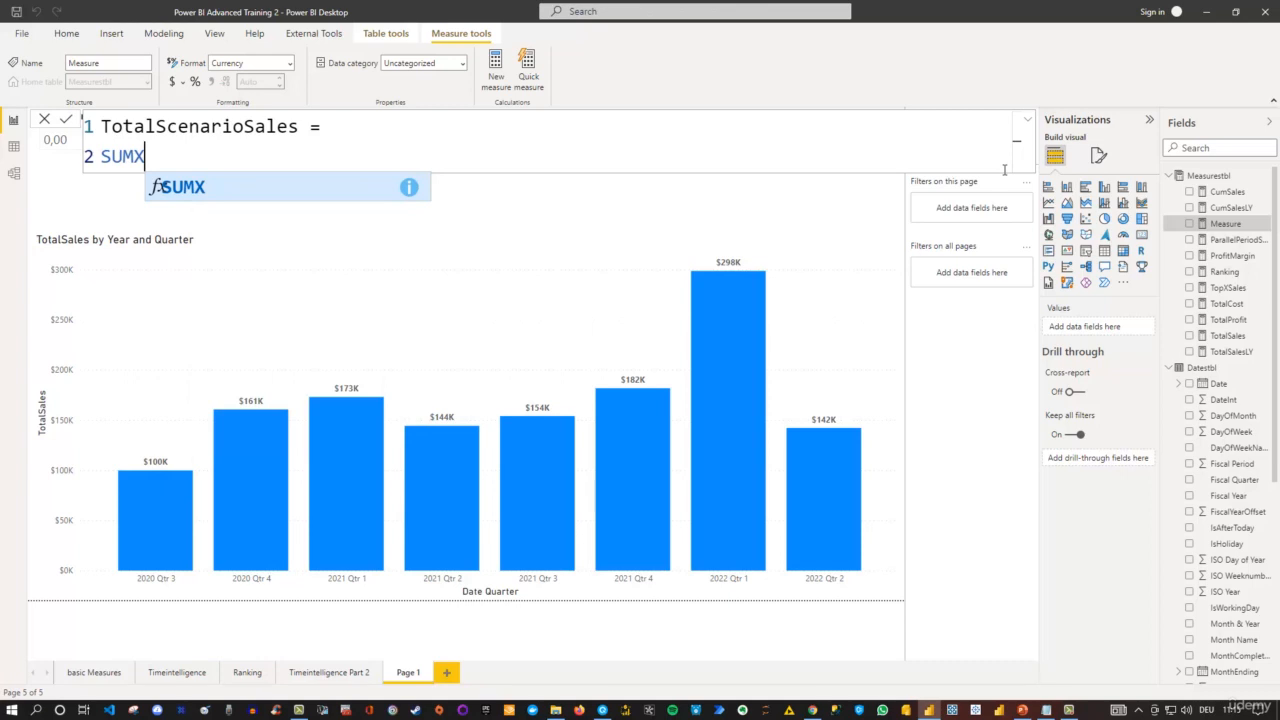
text(()
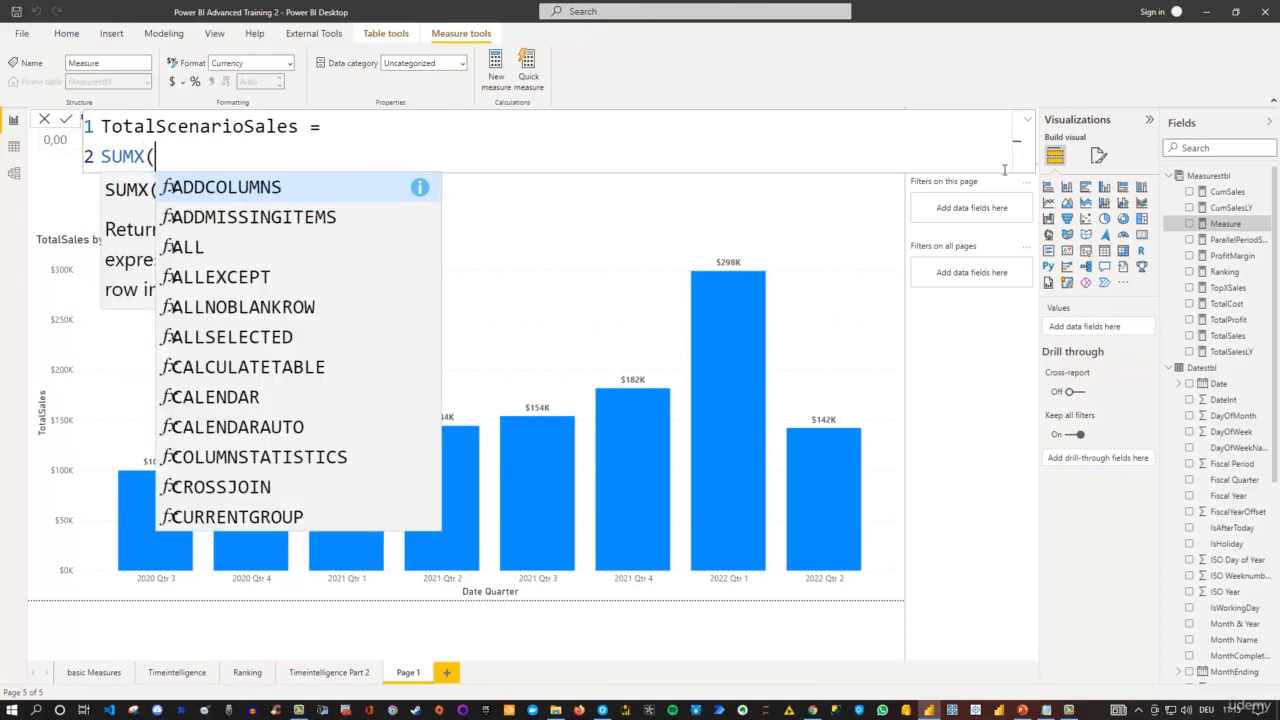
text(Ordertbl)
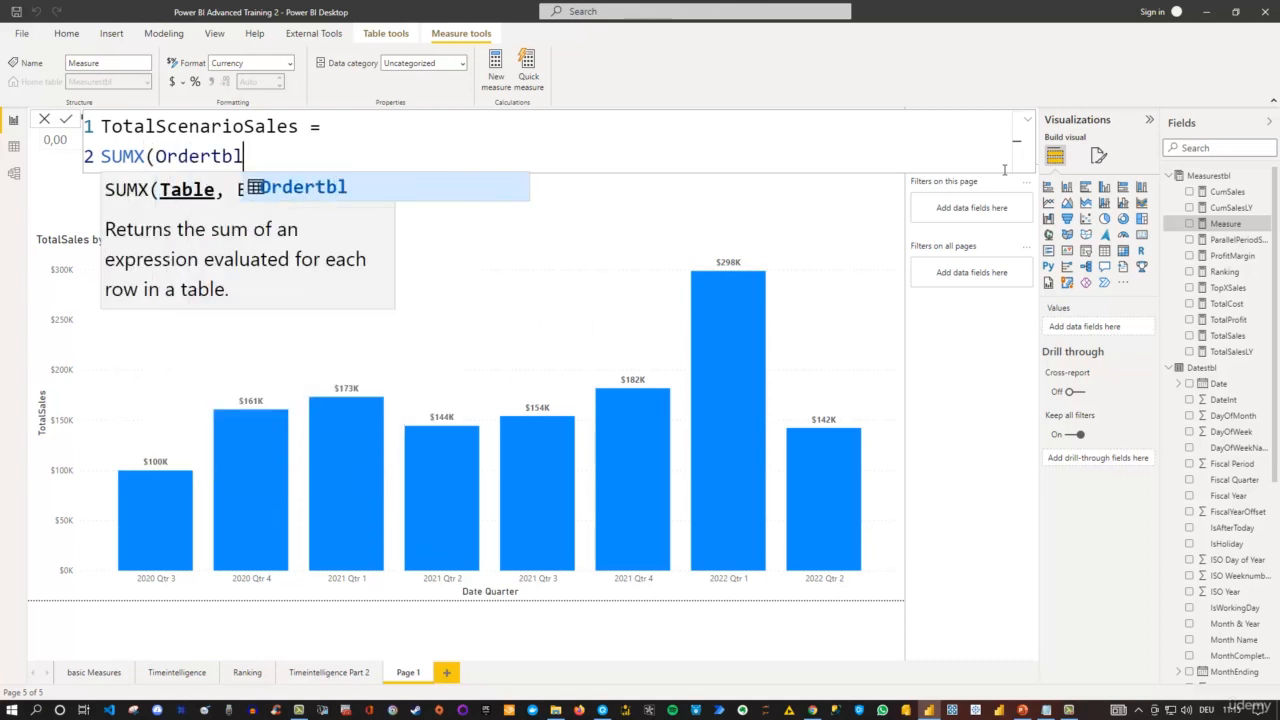
text(,)
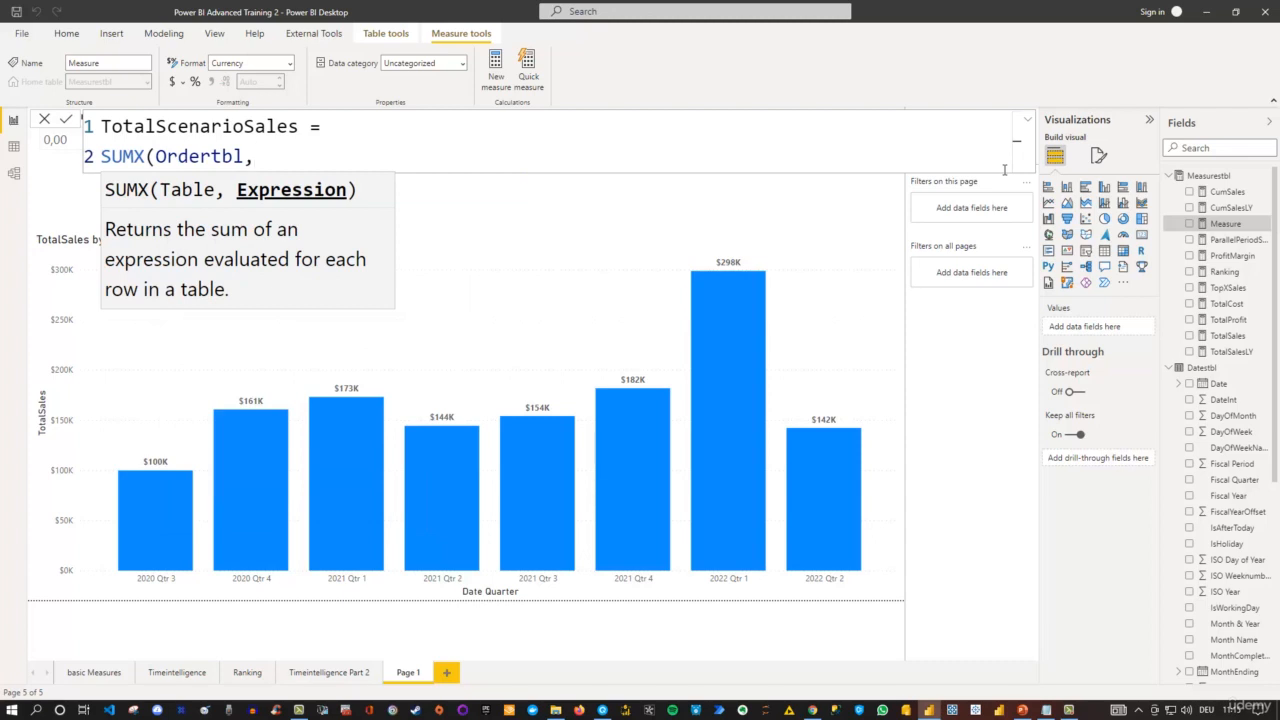
text(amou)
key(Tab)
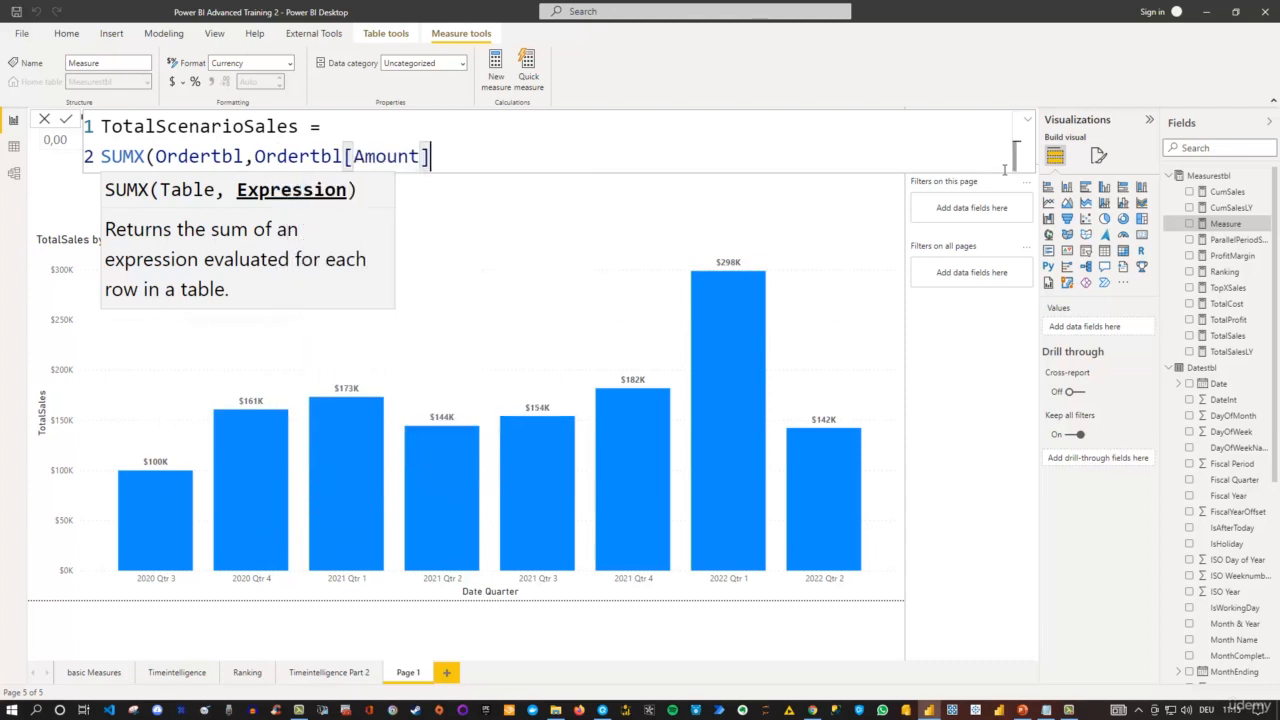
text(*)
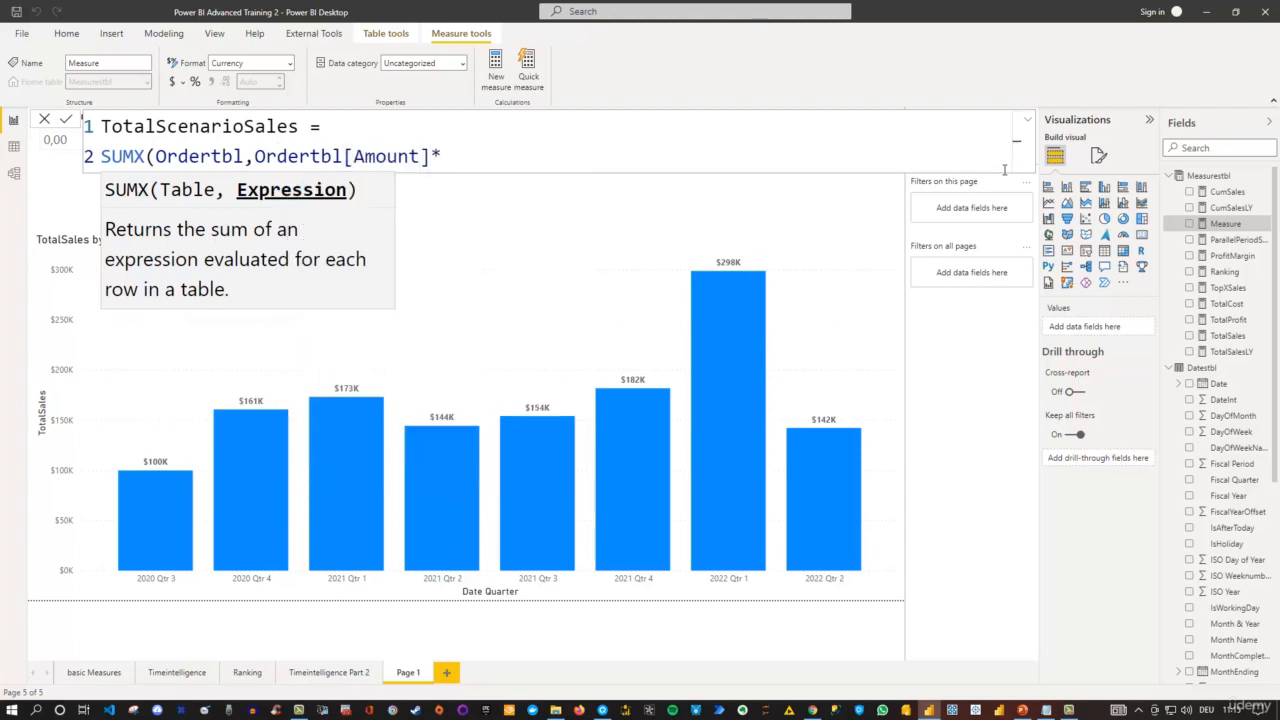
text(sellin)
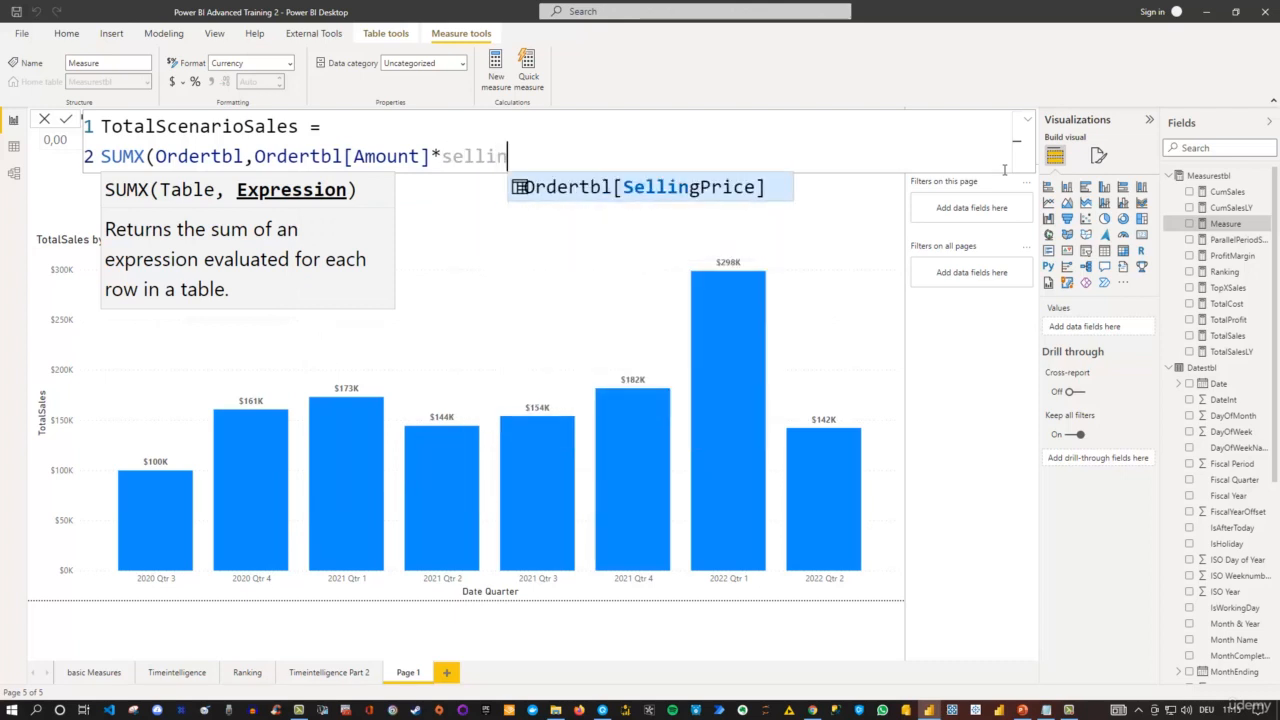
key(Tab)
text())
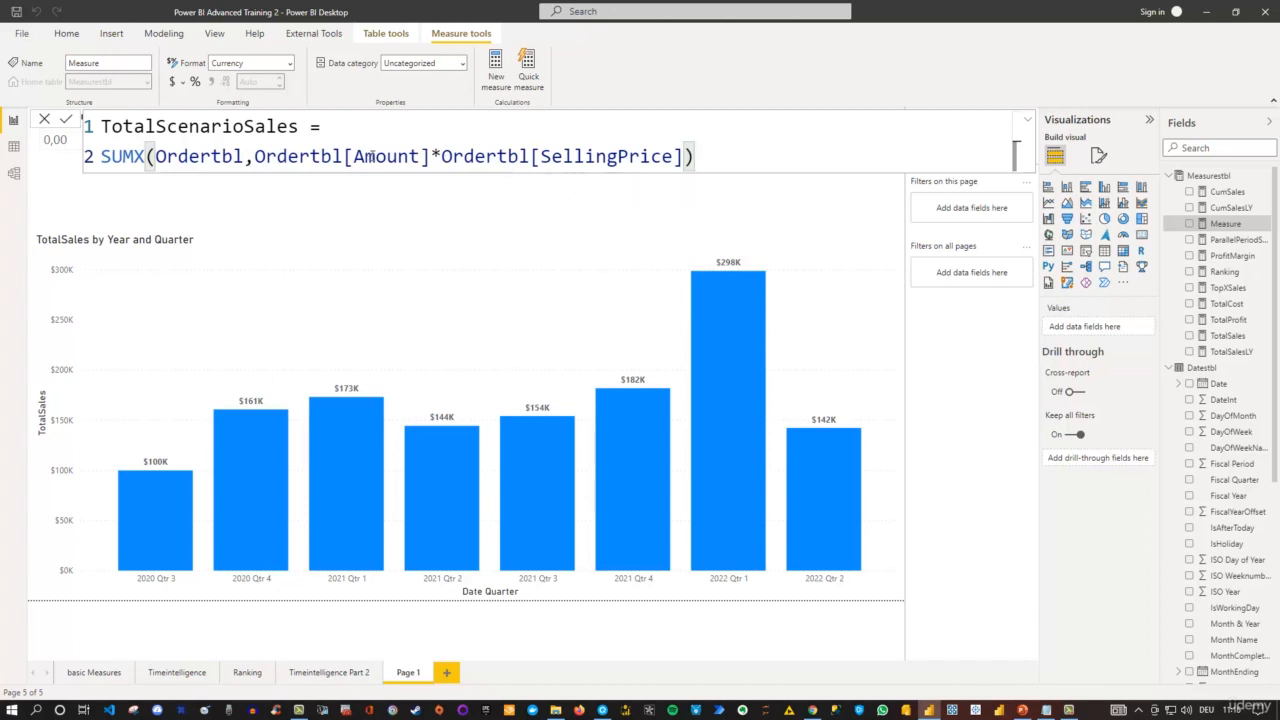
Step: Insert the factor (1+DemandChange[DemandChange Value]) directly after Ordertbl[Amount] in the TotalScenarioSales formula
click(431, 155)
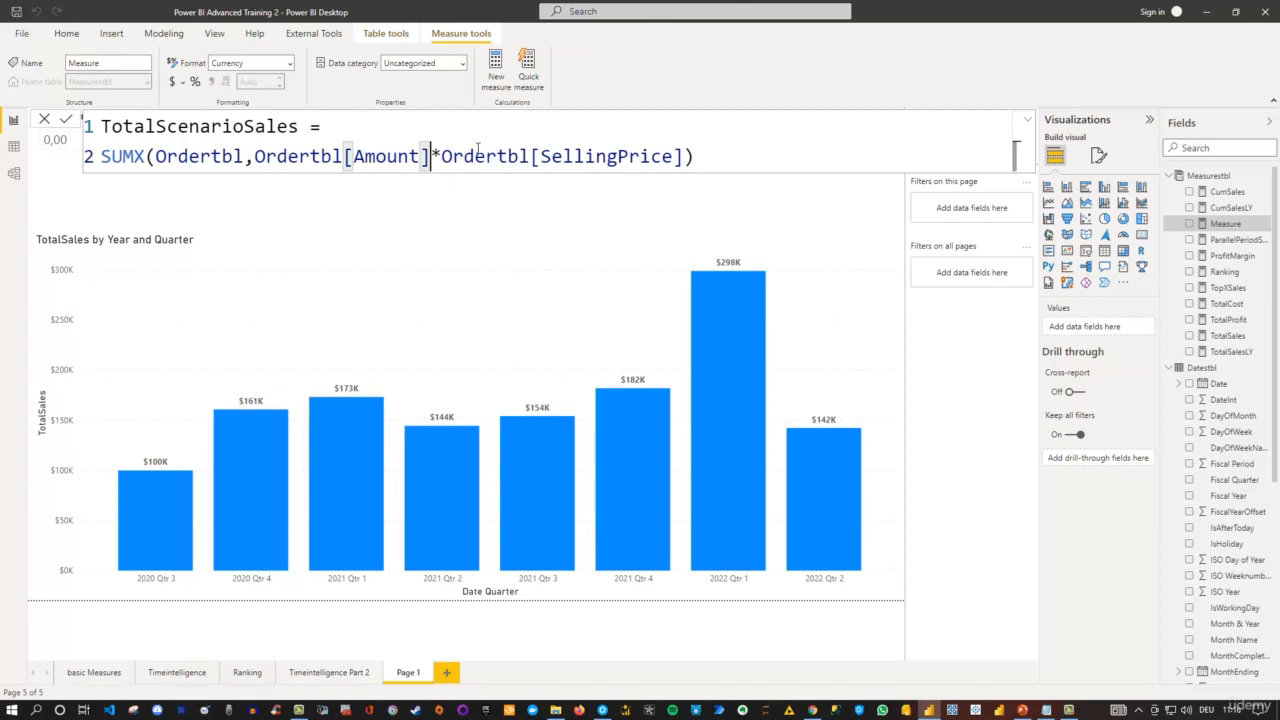
text(*)
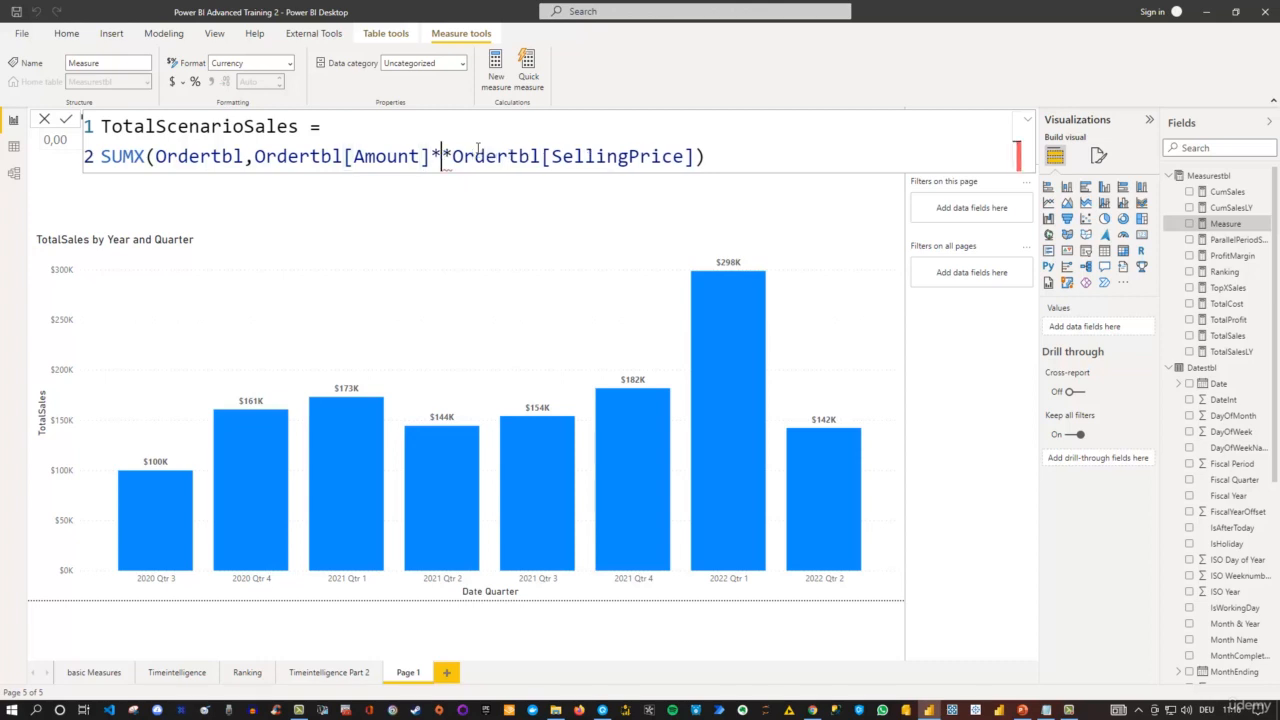
text(()
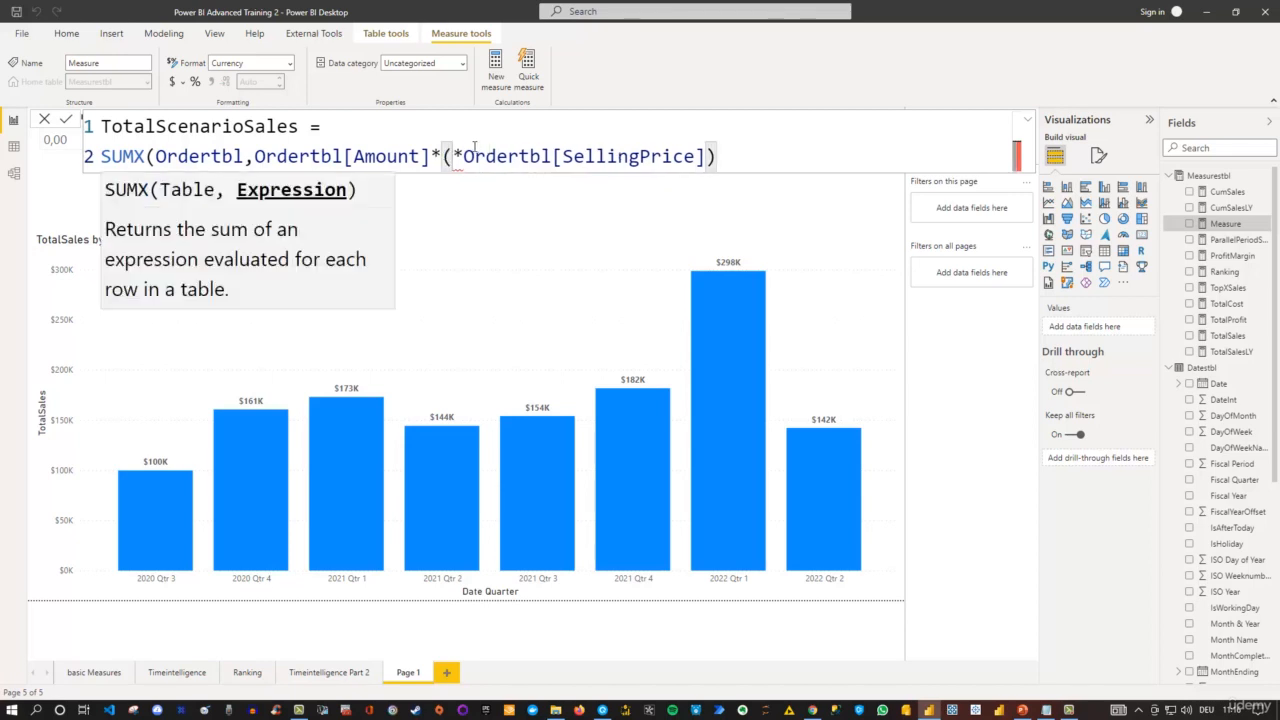
text(1)
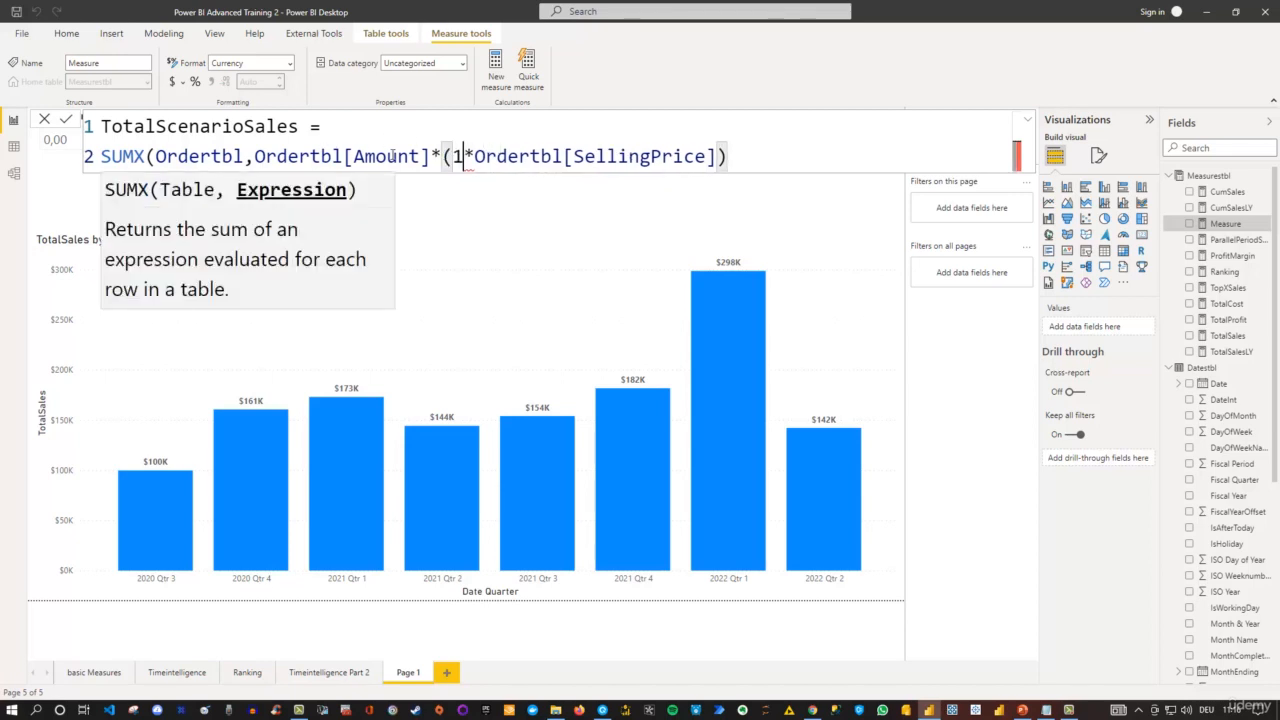
text(+)
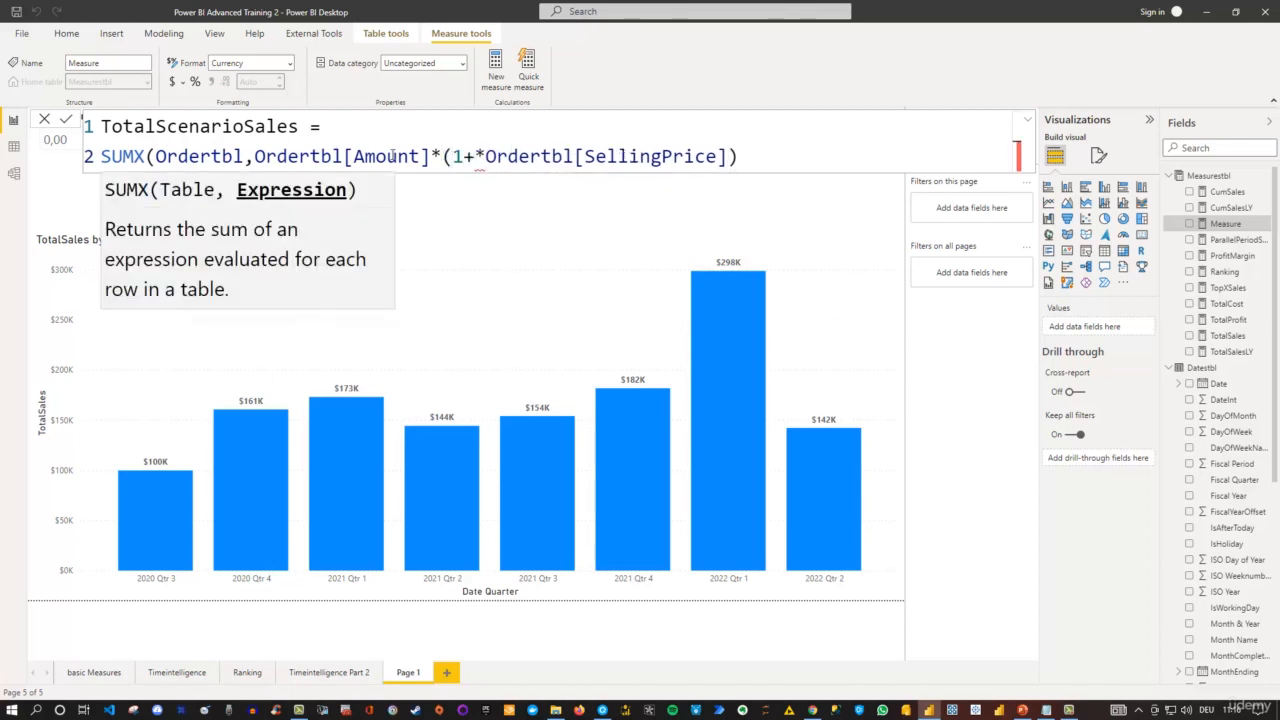
text(dema)
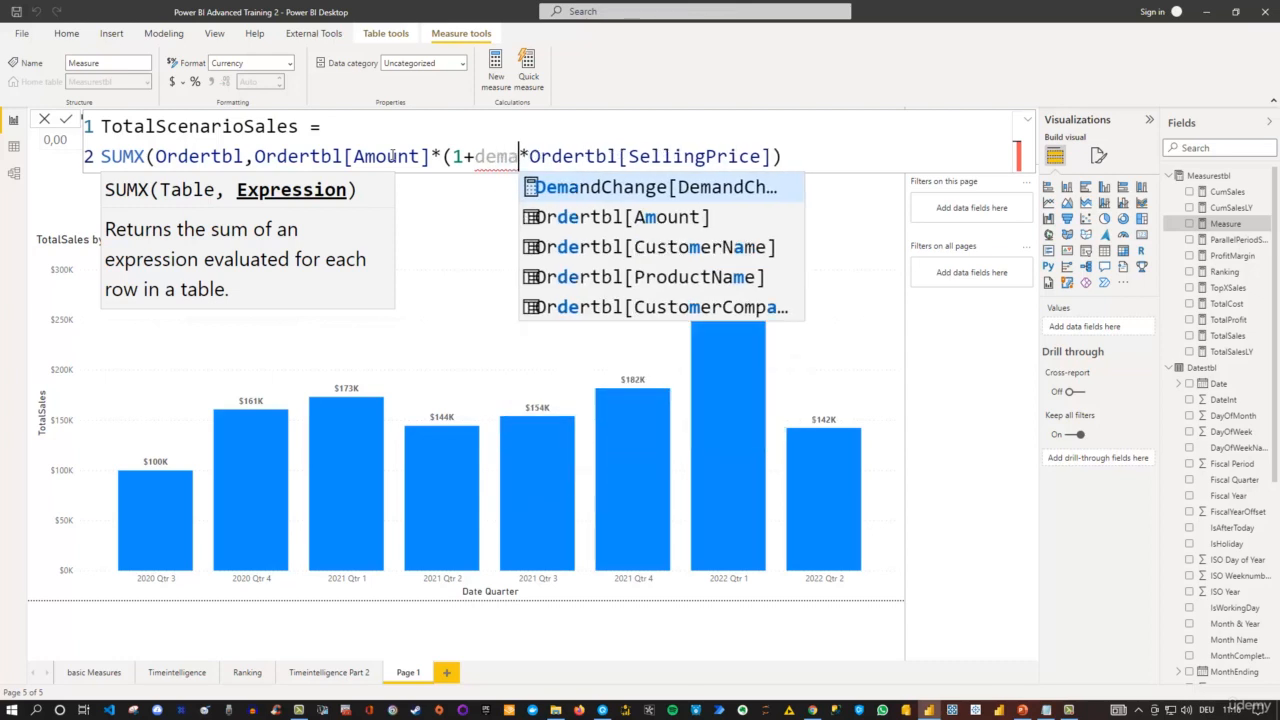
key(Tab)
text())
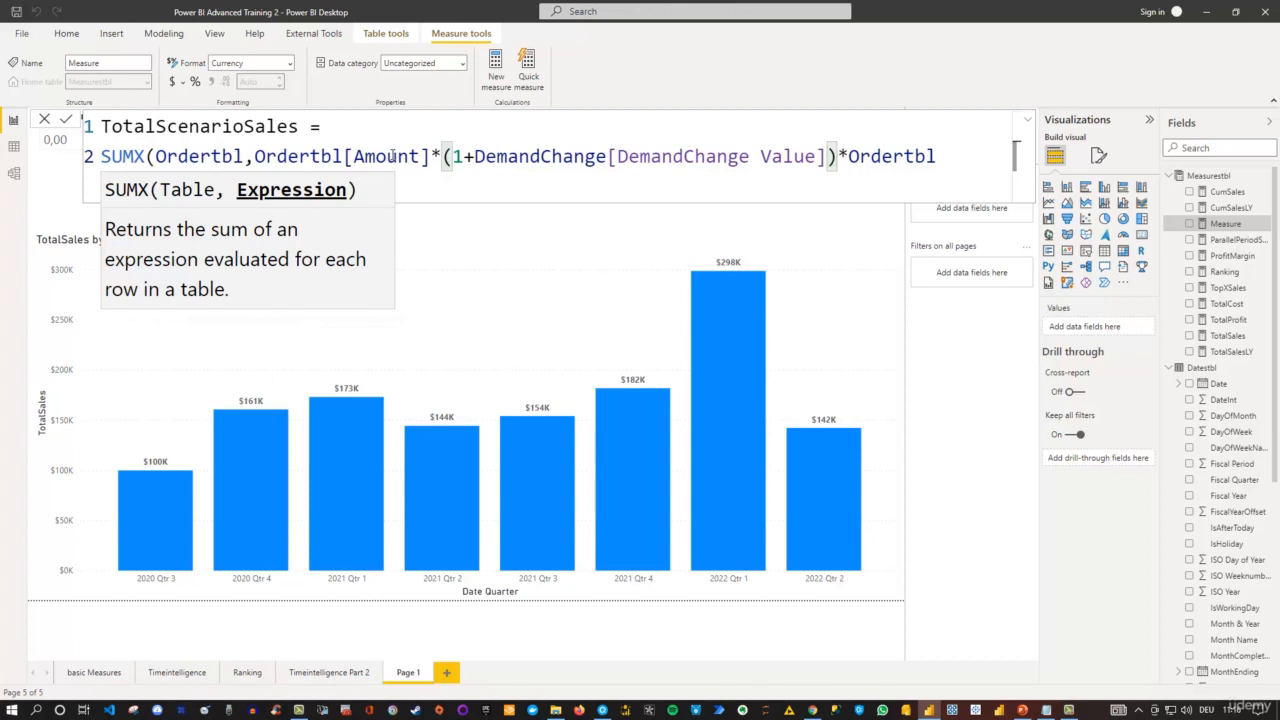
Step: Append *(1+PriceChange[PriceChange Value]) and an extra closing parenthesis to the end of the TotalScenarioSales formula, and commit the measure
click(423, 189)
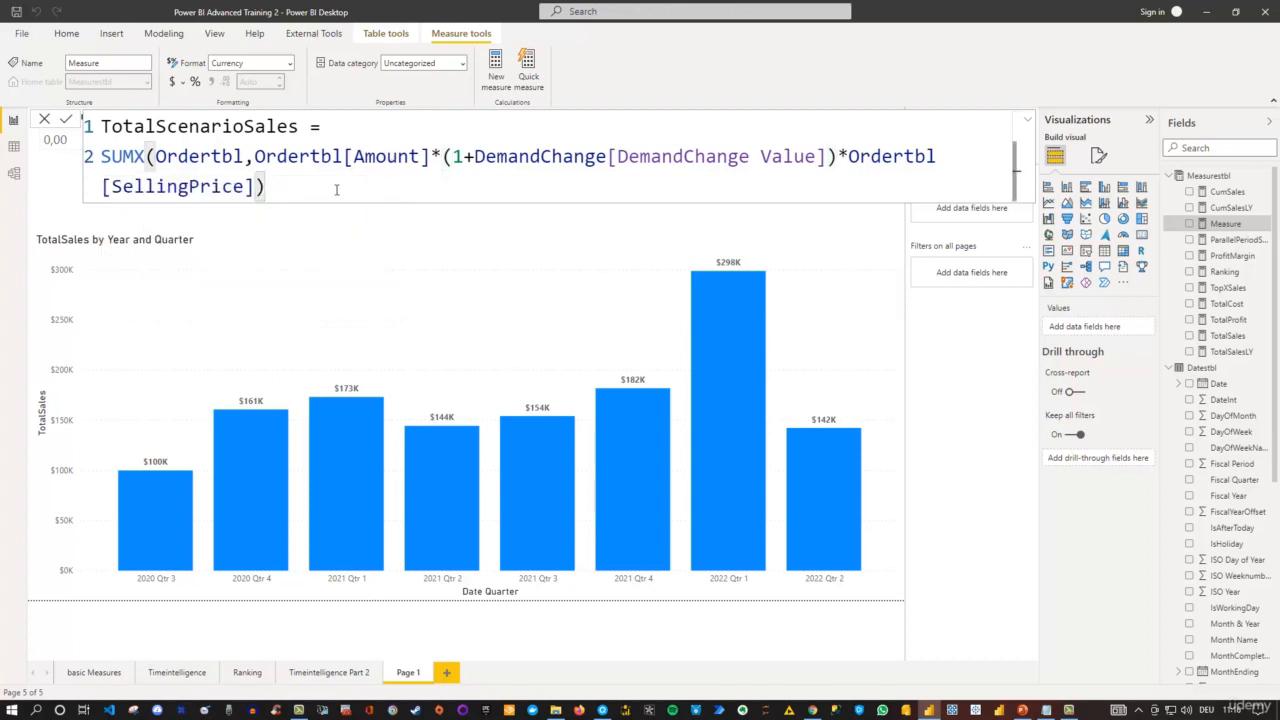
text(*()
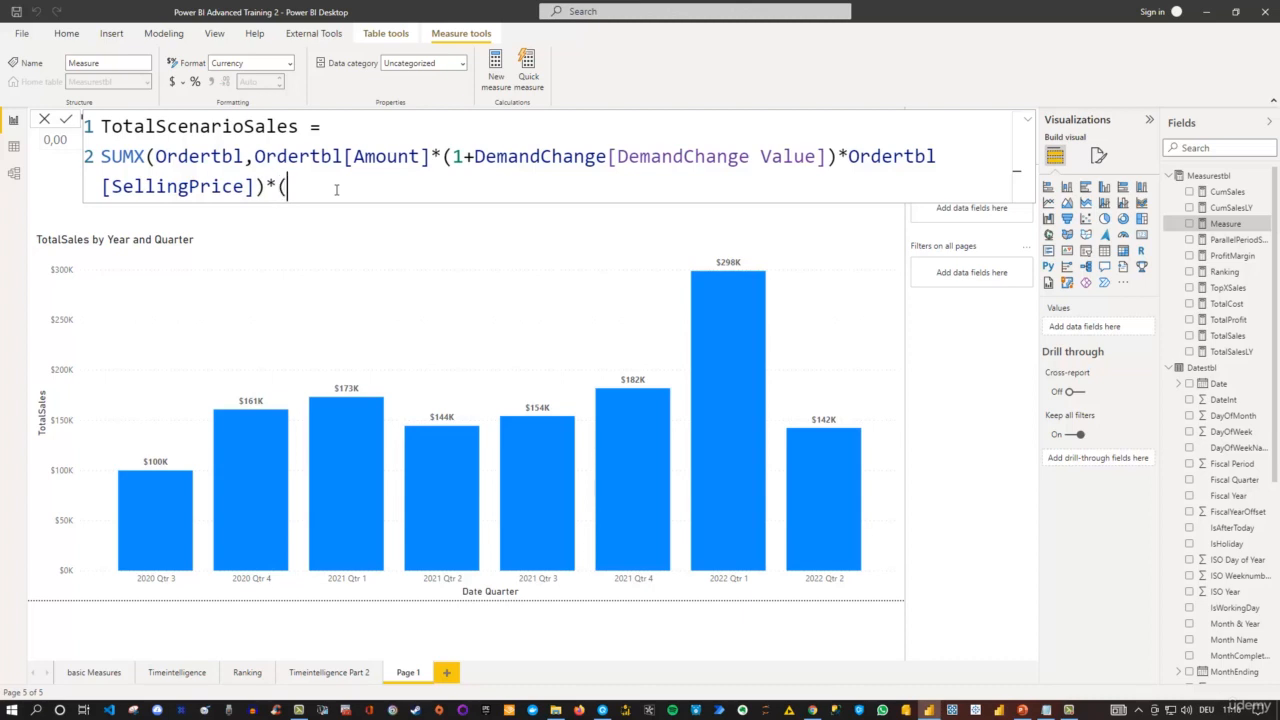
text(1+price)
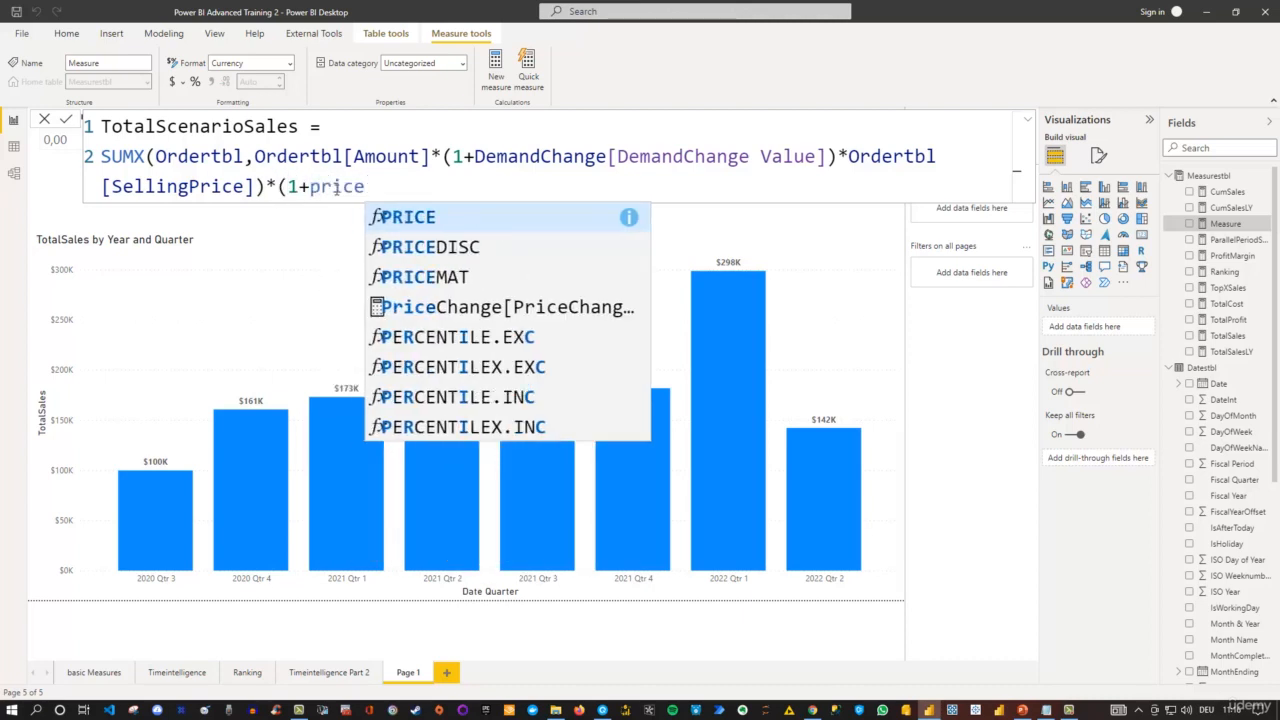
key(Down)
key(Down)
key(Down)
key(Tab)
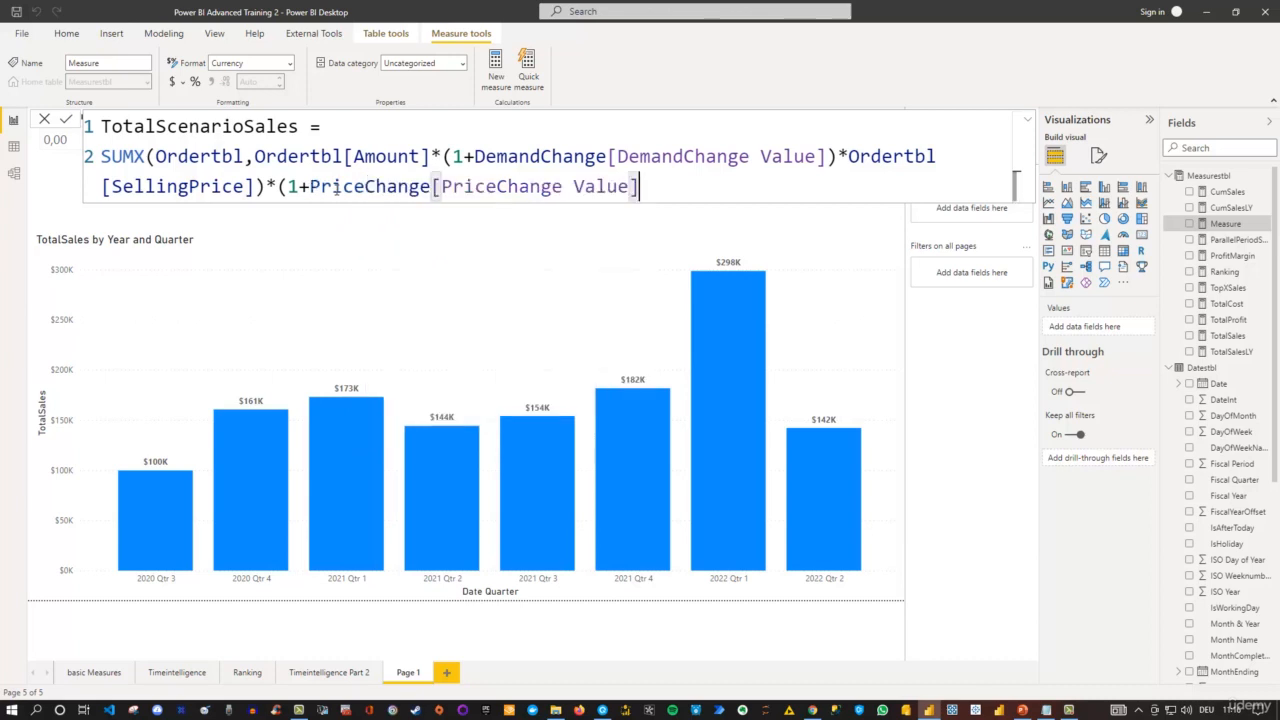
text())
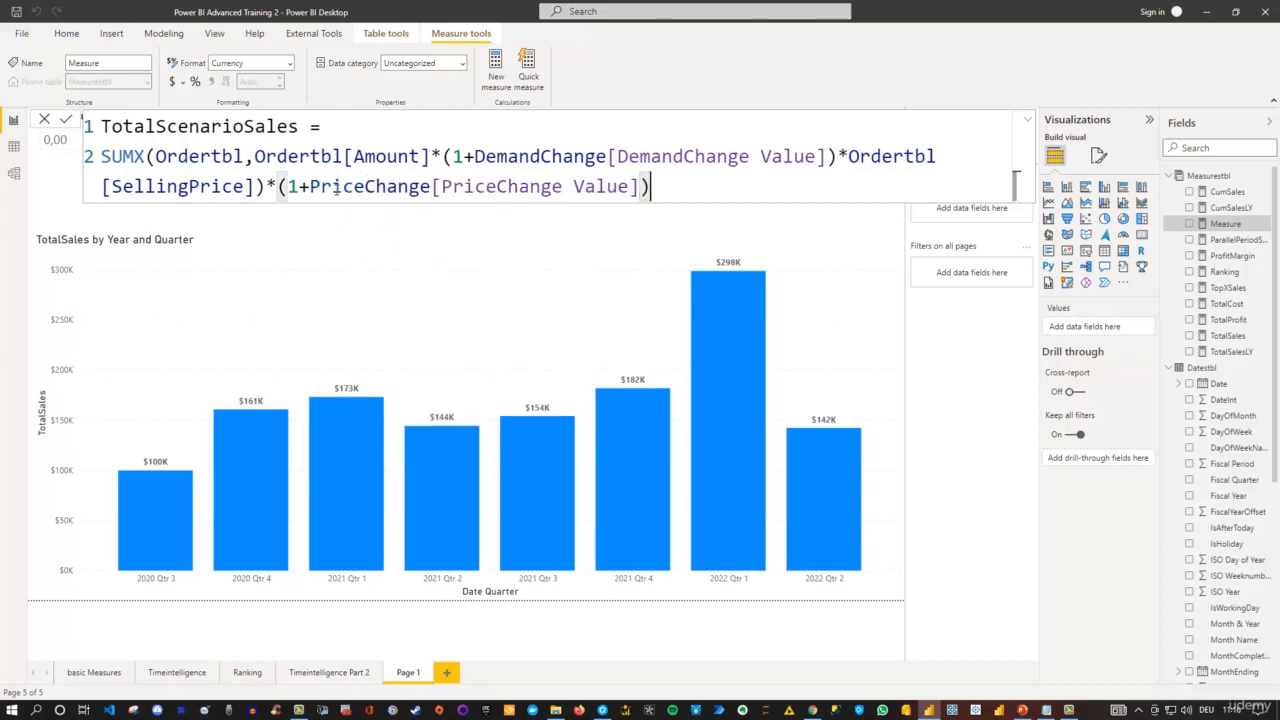
text())
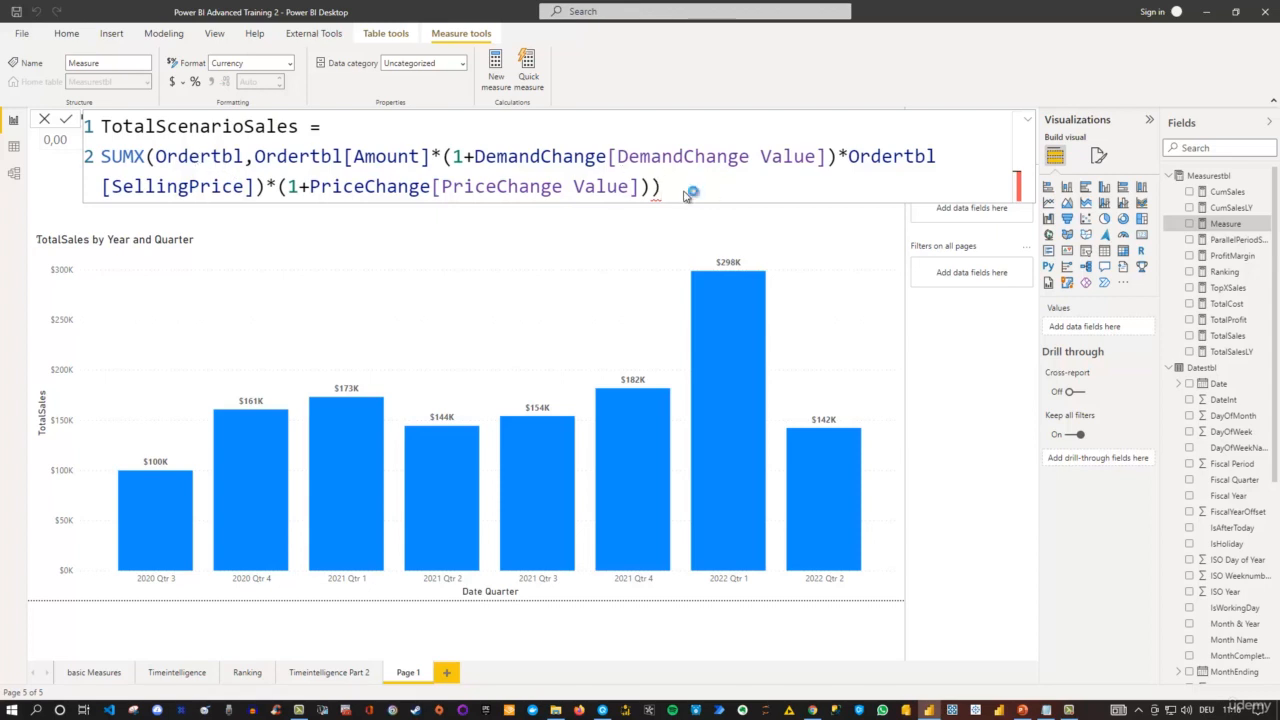
key(Return)
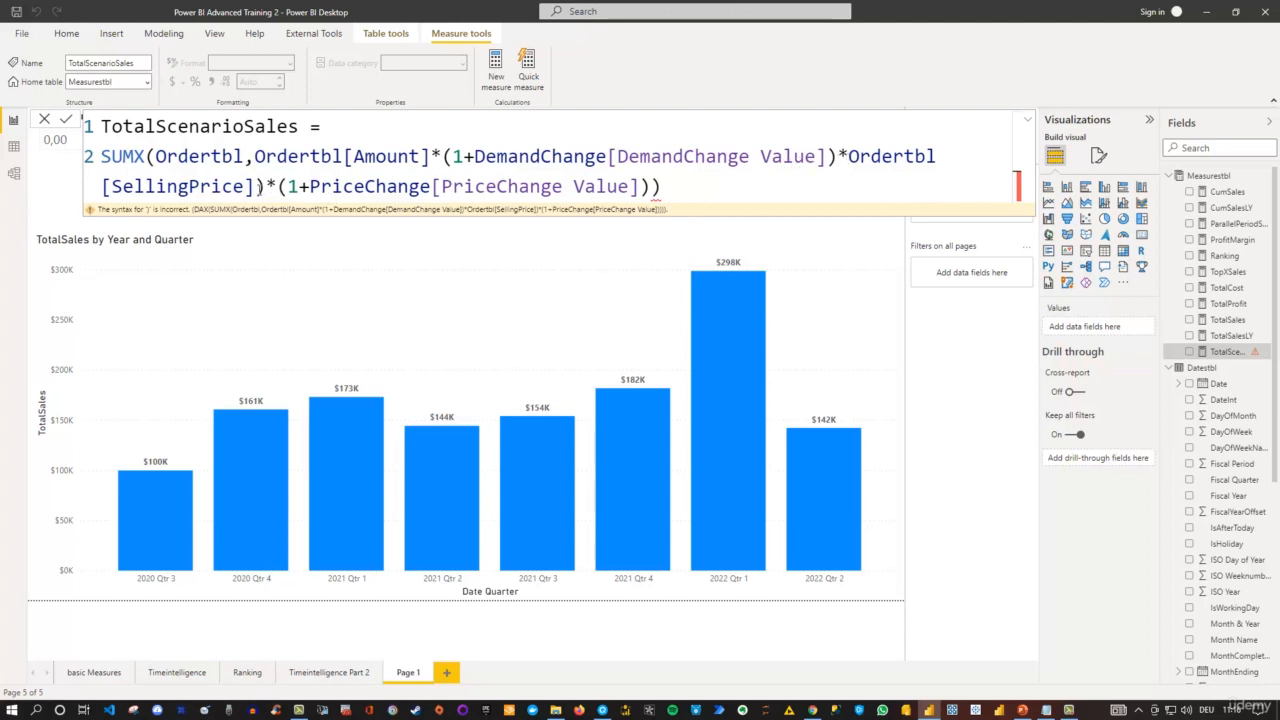
Step: Remove the extra closing parenthesis after Ordertbl[SellingPrice] in the TotalScenarioSales formula and commit the corrected measure
click(265, 186)
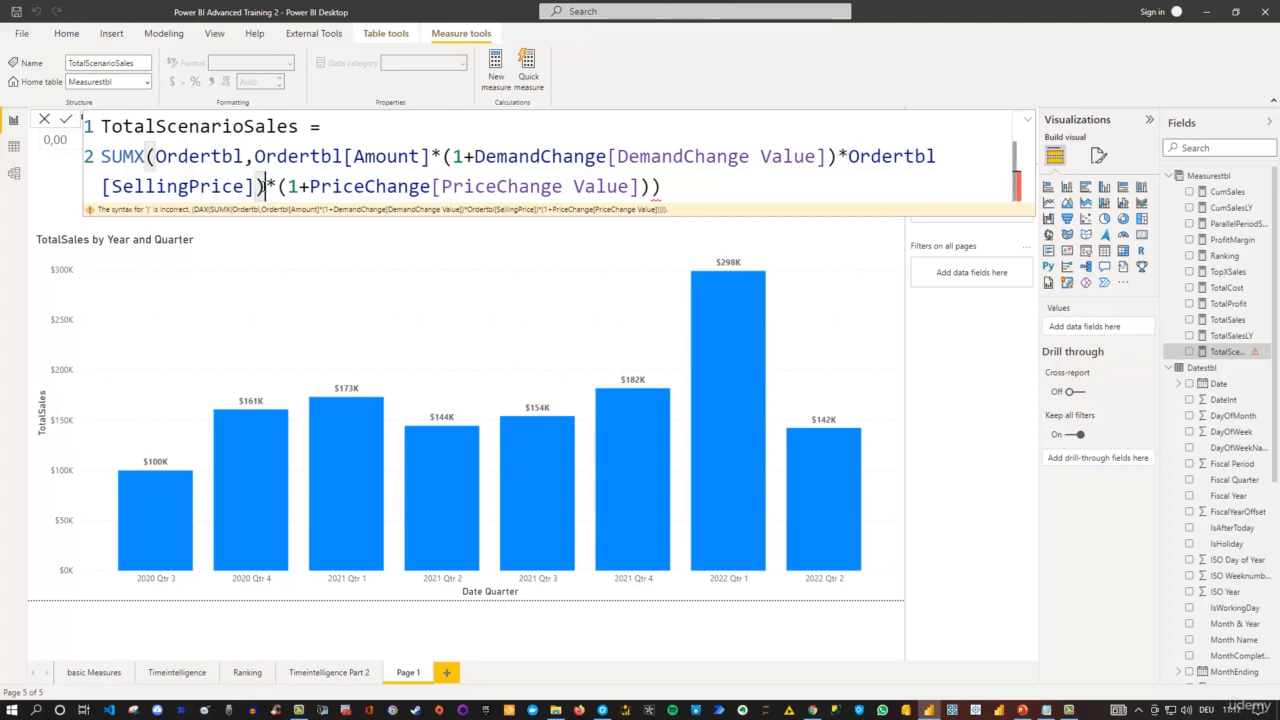
key(BackSpace)
click(677, 187)
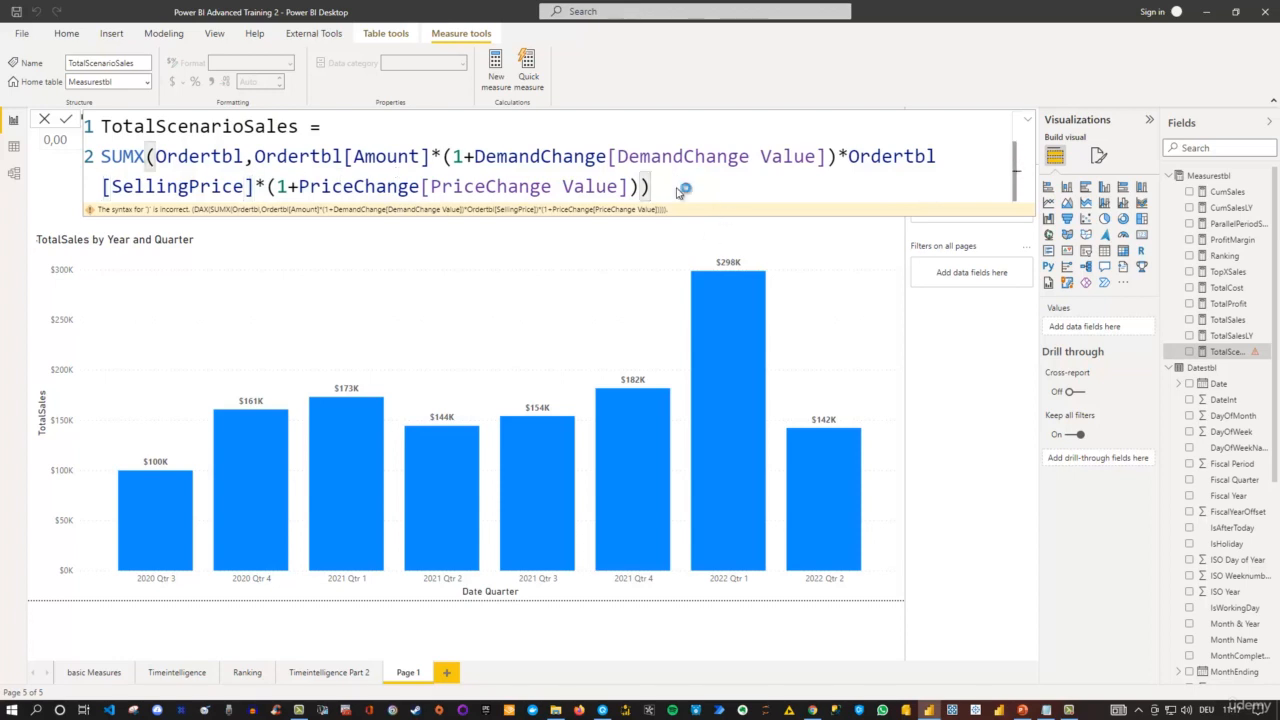
key(Return)
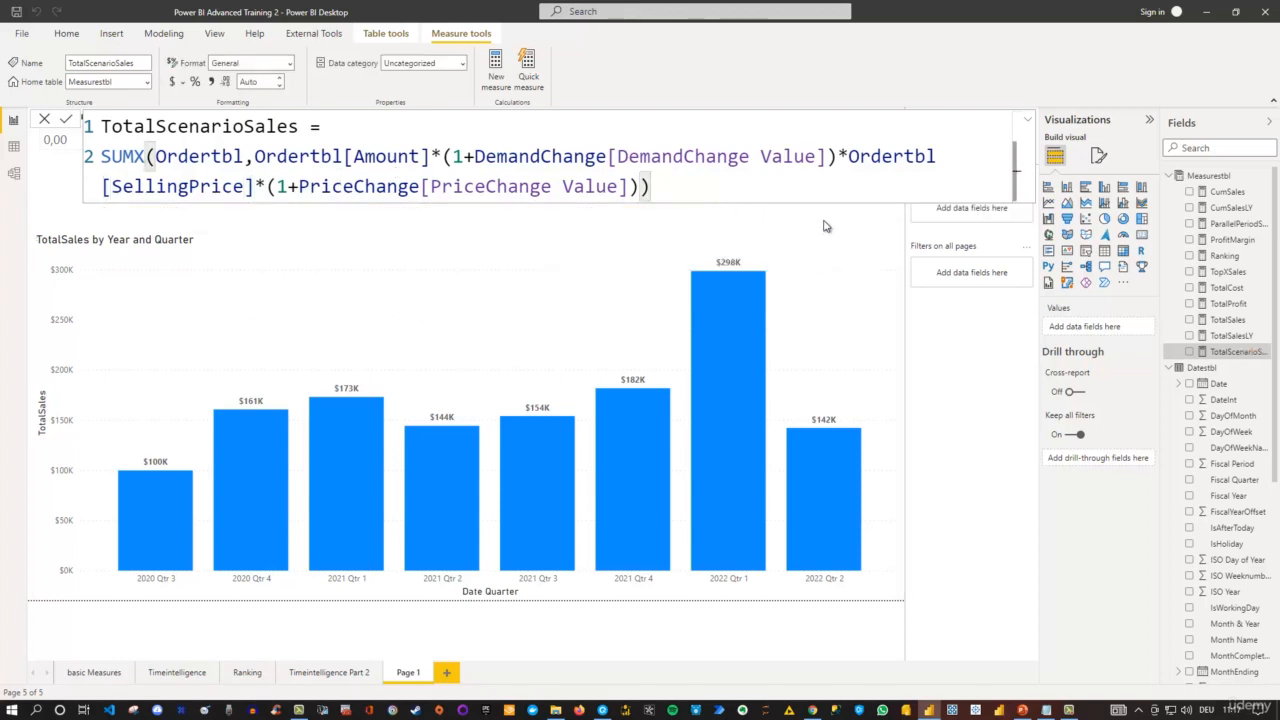
click(826, 226)
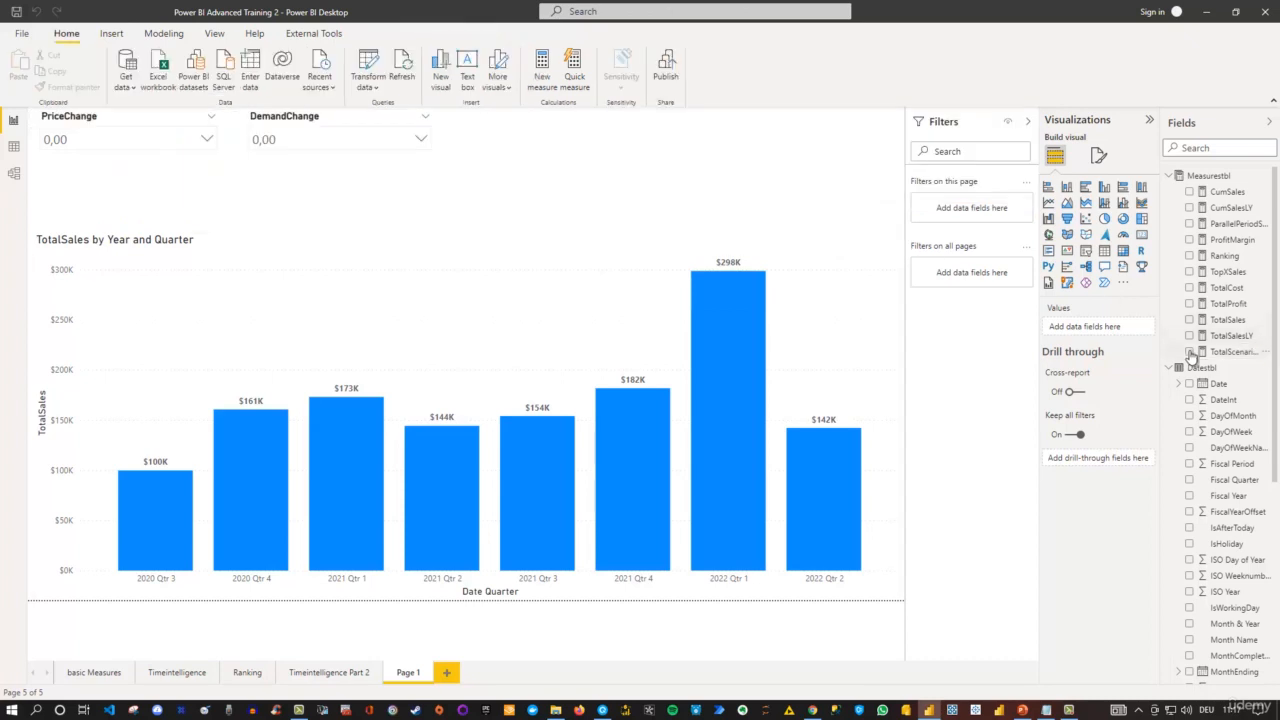
Step: Add the TotalScenarioSales measure to the quarterly TotalSales column chart as a second value series
click(570, 267)
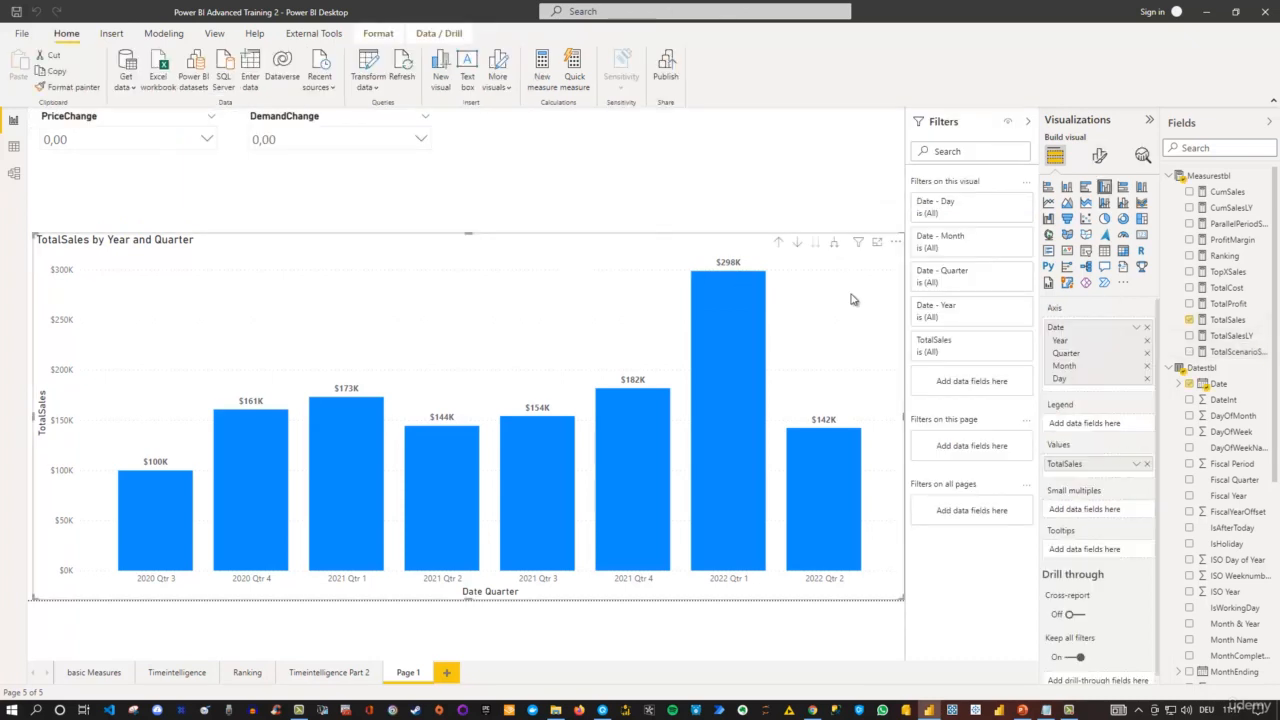
click(1189, 352)
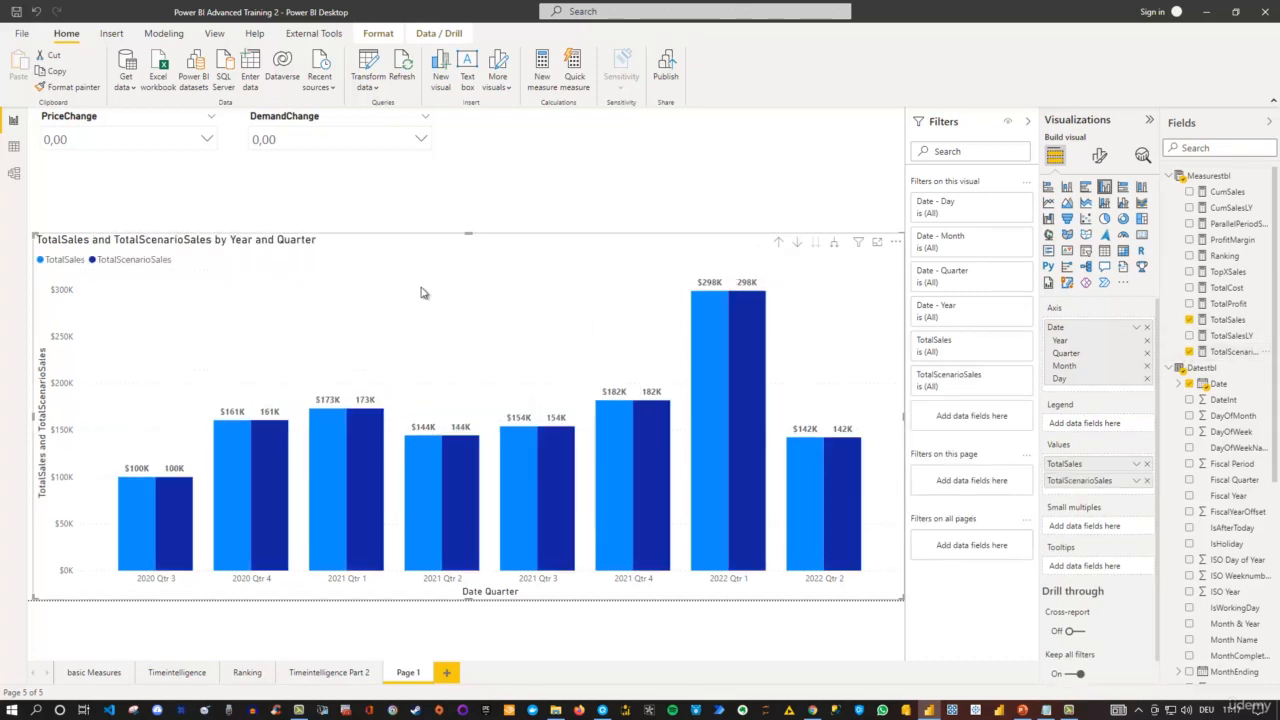
mouse_move(243, 423)
Step: Set the PriceChange slicer to 0,10 and examine the scenario column for 2022 Qtr 1
click(205, 140)
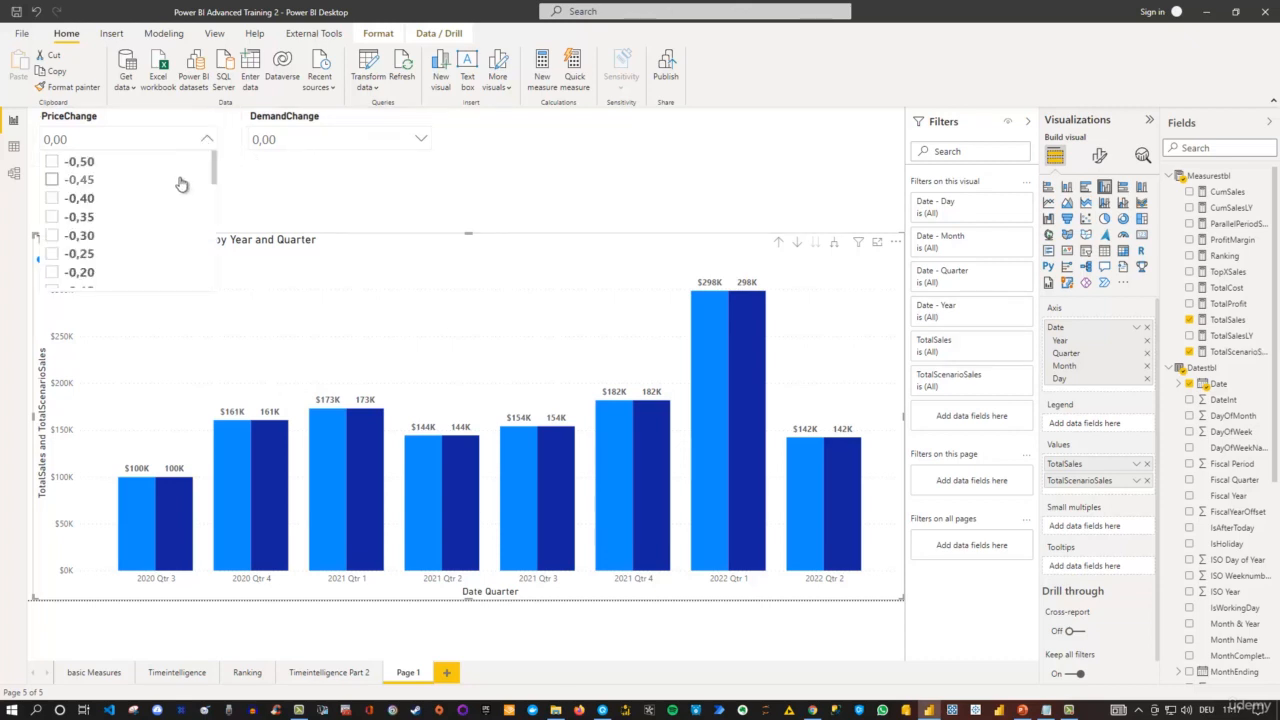
scroll(182, 183, down, 1)
scroll(182, 183, down, 3)
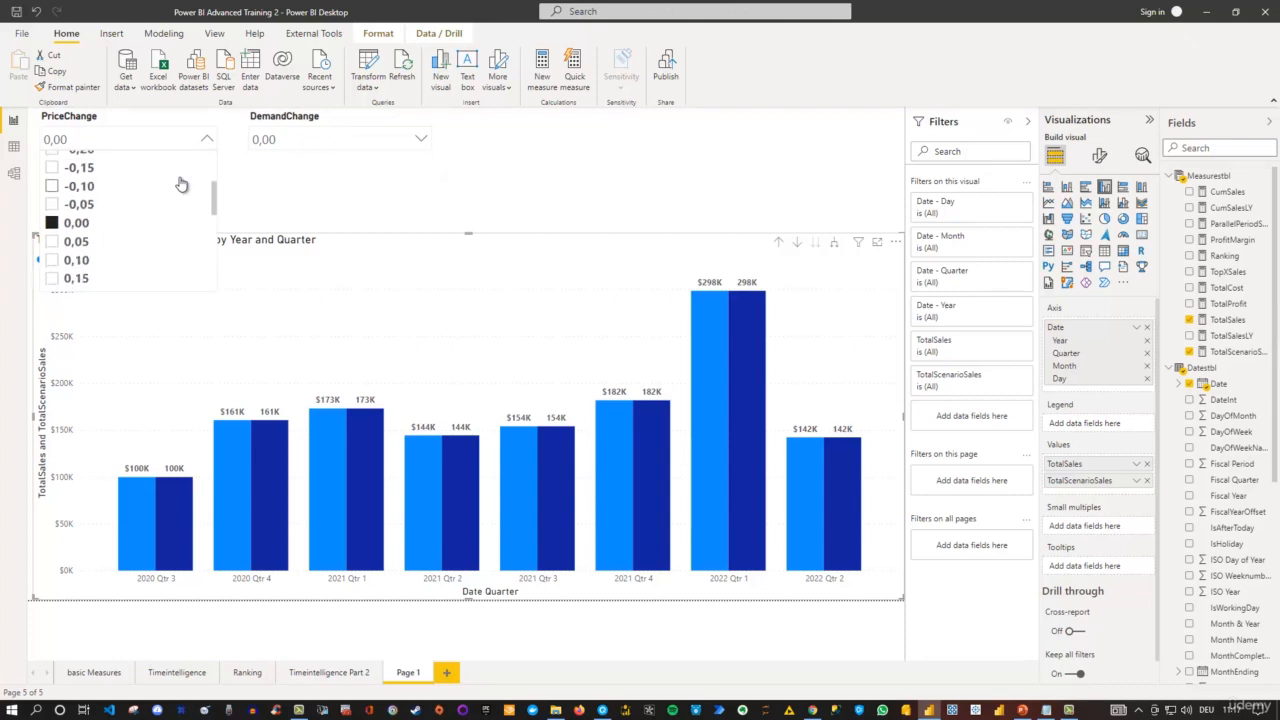
scroll(182, 183, down, 1)
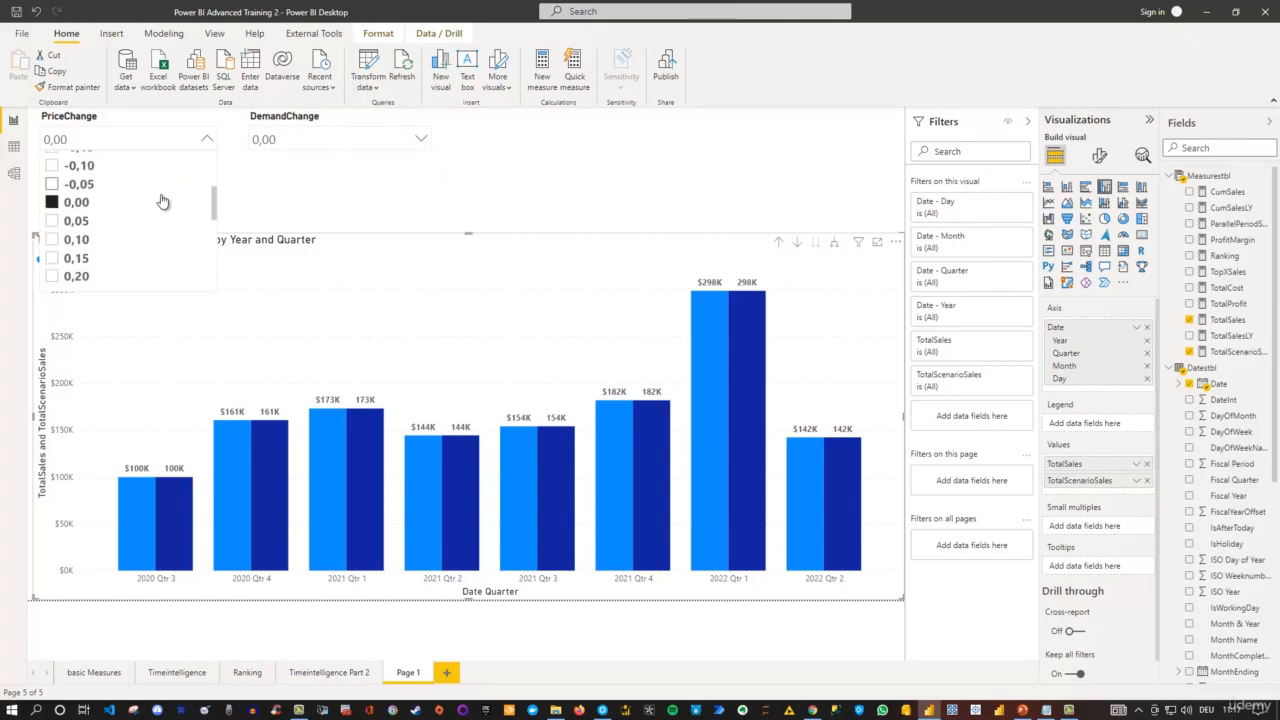
click(52, 240)
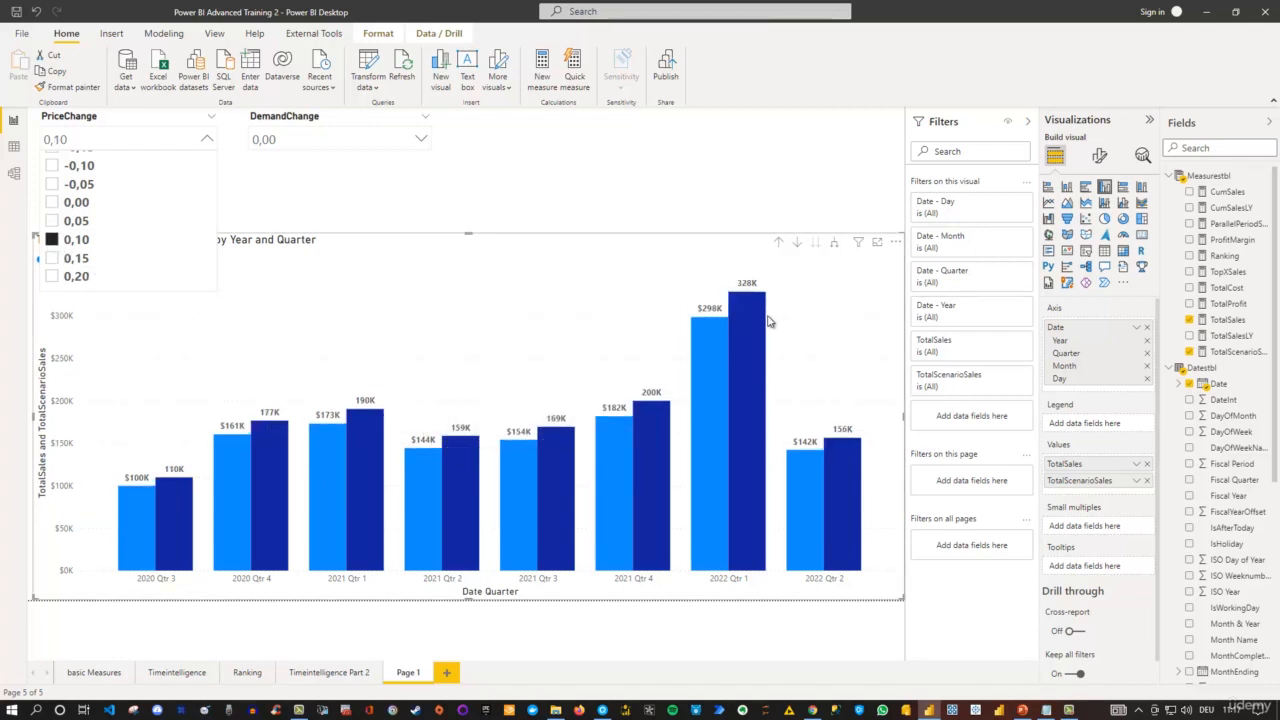
mouse_move(743, 307)
Step: Set the DemandChange slicer to 0,20 and close its value list
click(421, 141)
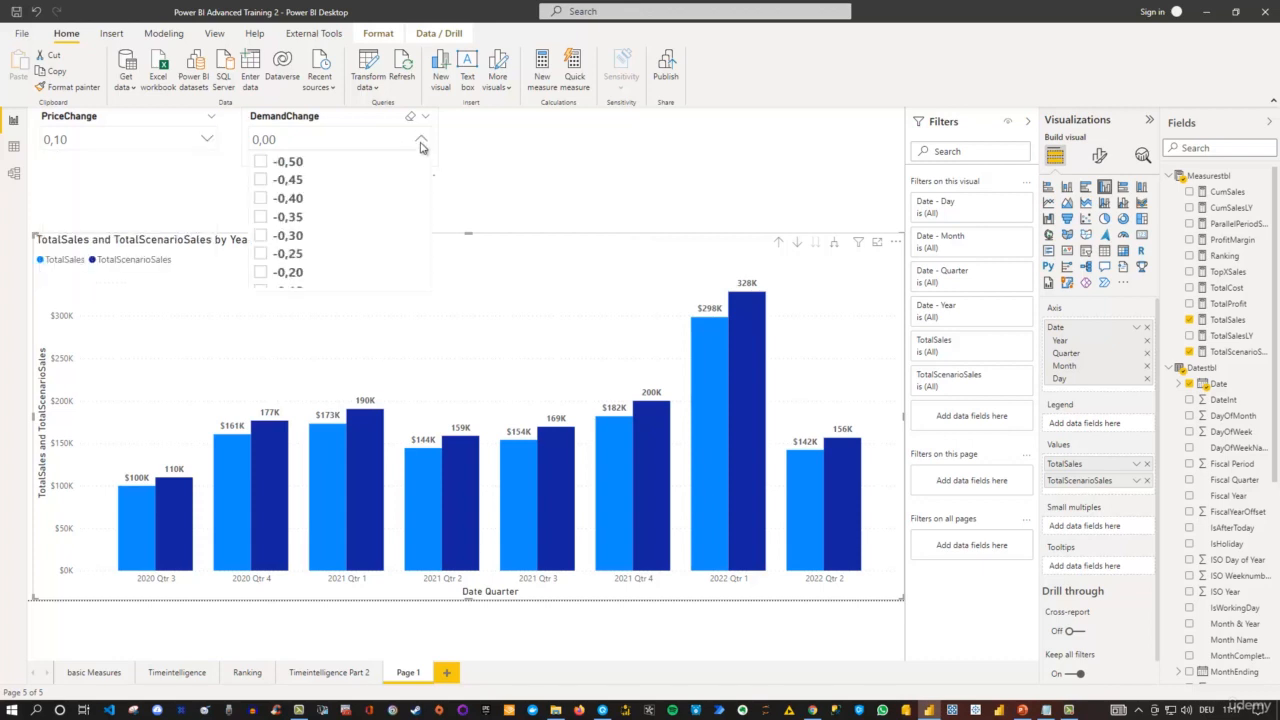
scroll(388, 200, down, 2)
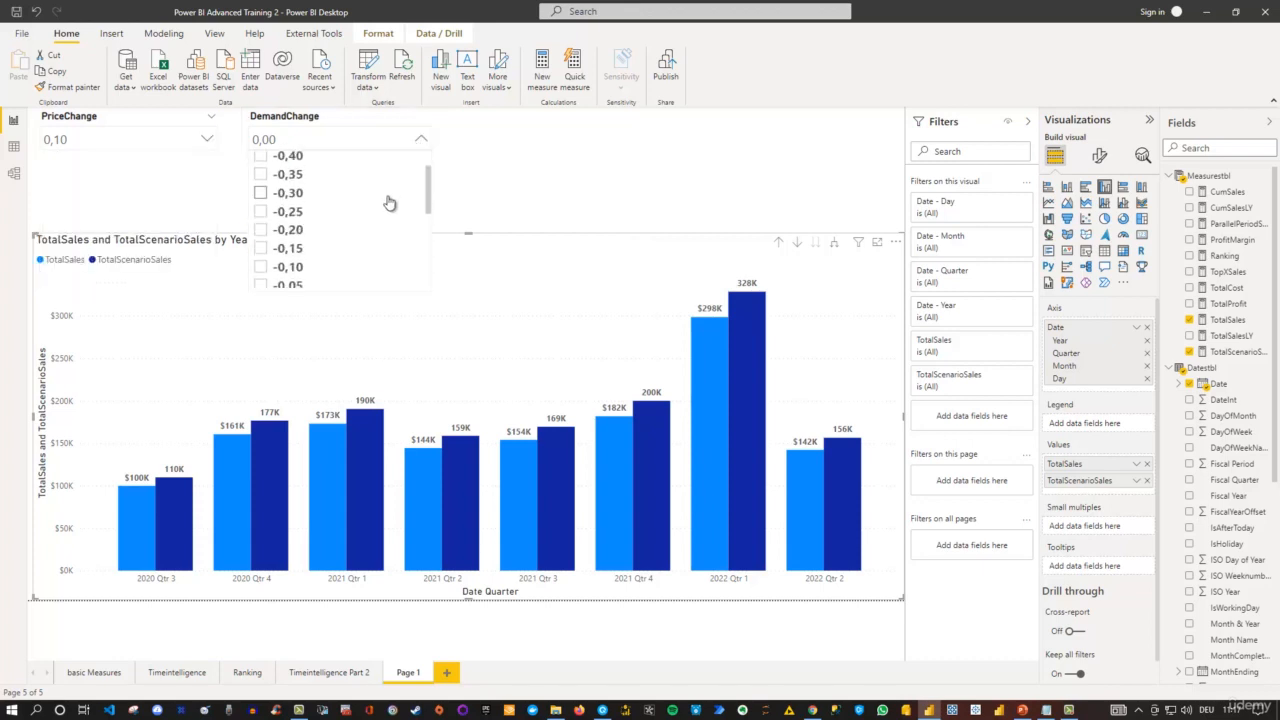
scroll(387, 206, down, 2)
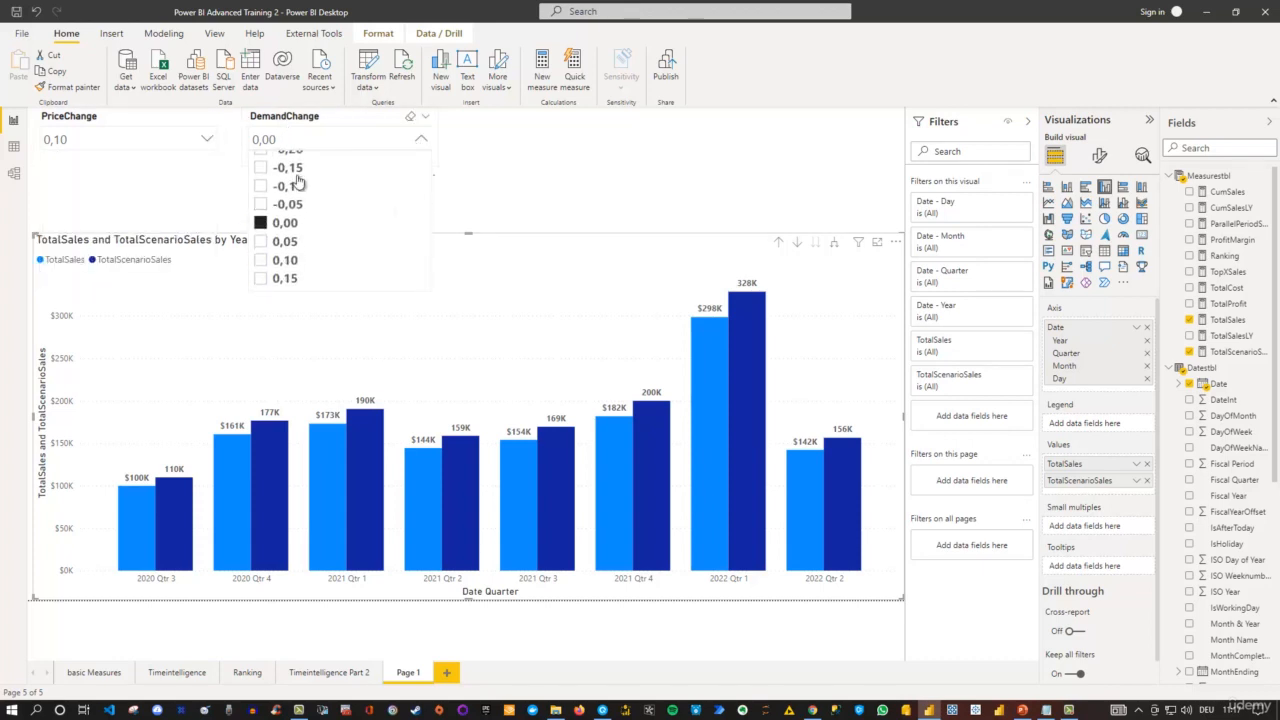
scroll(313, 253, down, 1)
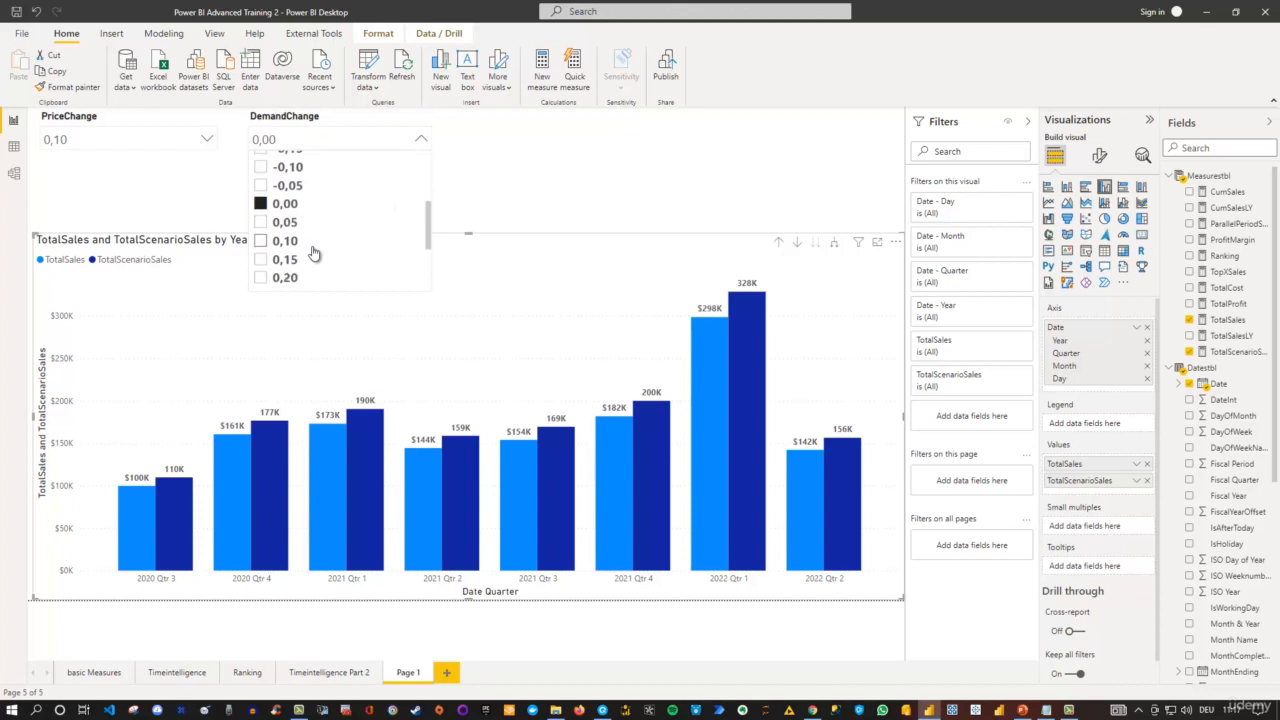
click(260, 277)
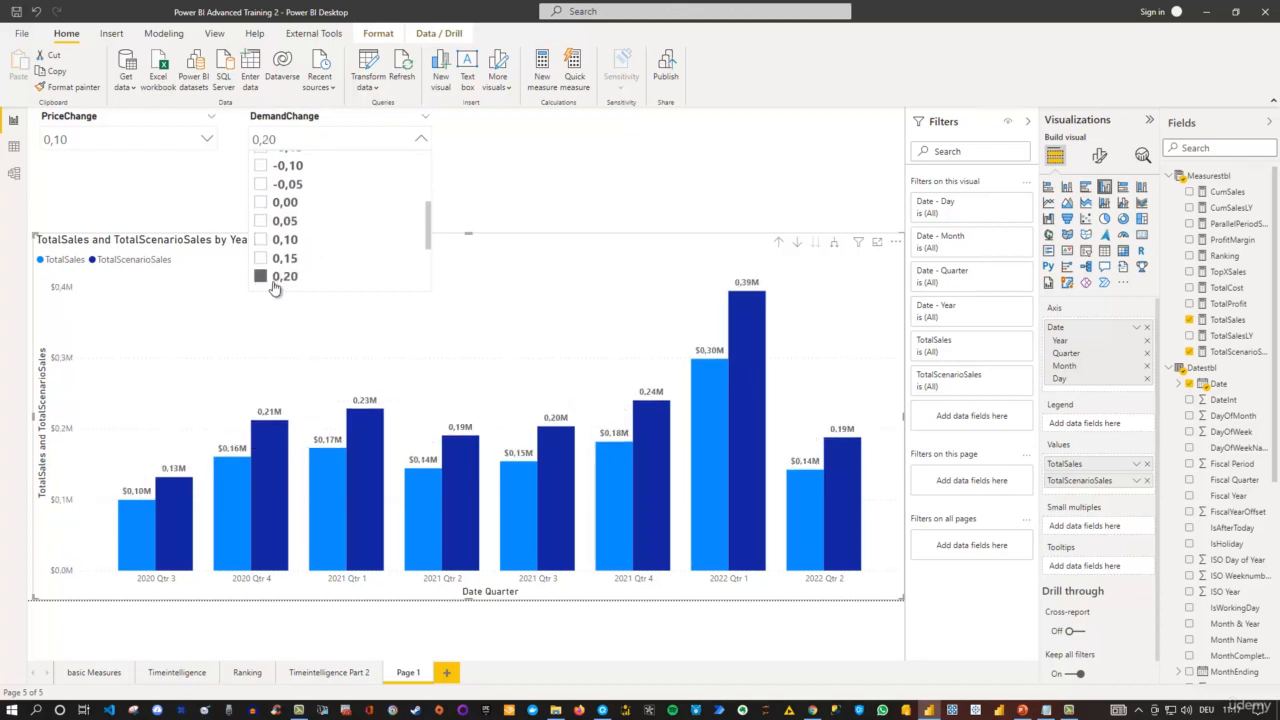
click(730, 370)
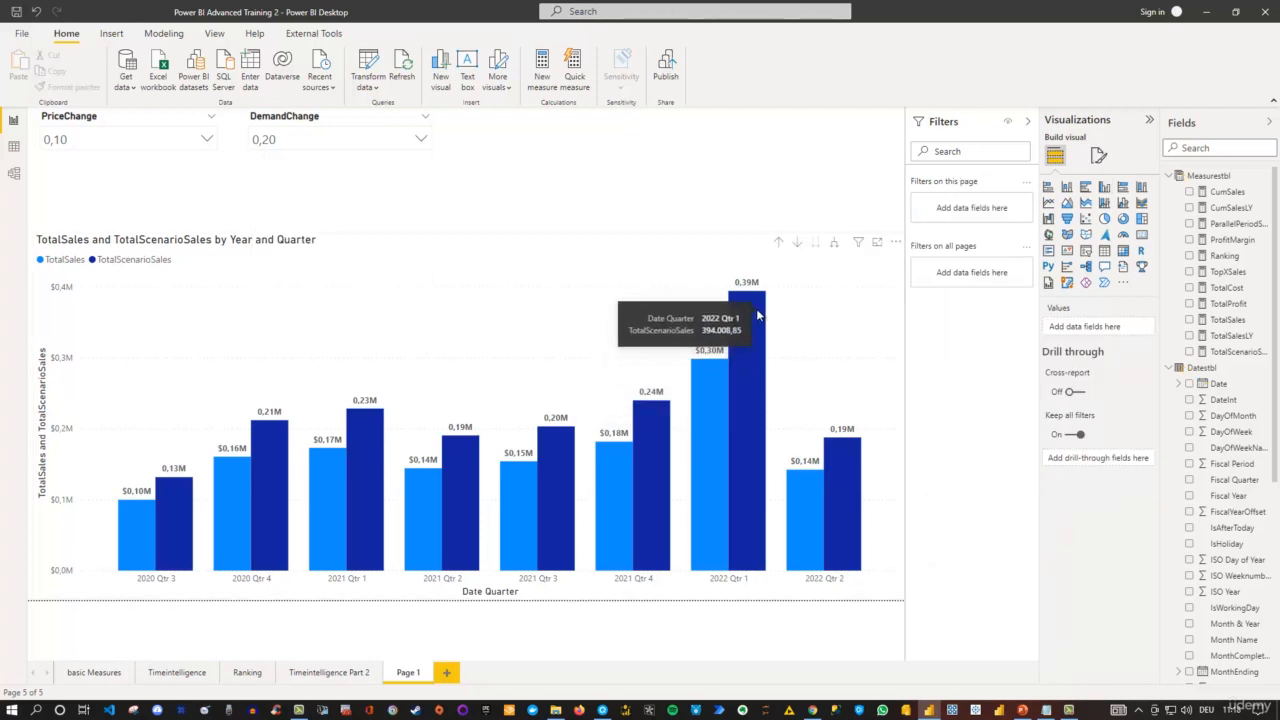
Step: Set the PriceChange slicer to 0,95 and close its value list
click(207, 140)
scroll(179, 205, down, 2)
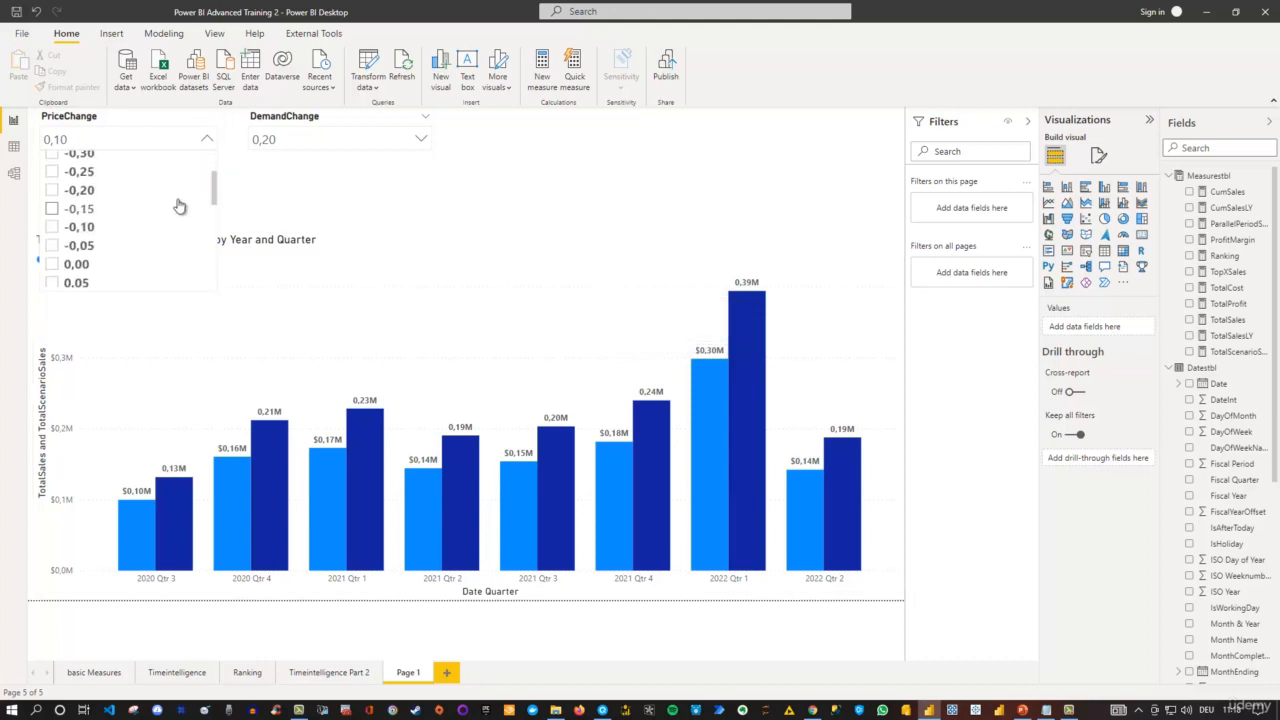
scroll(179, 205, down, 7)
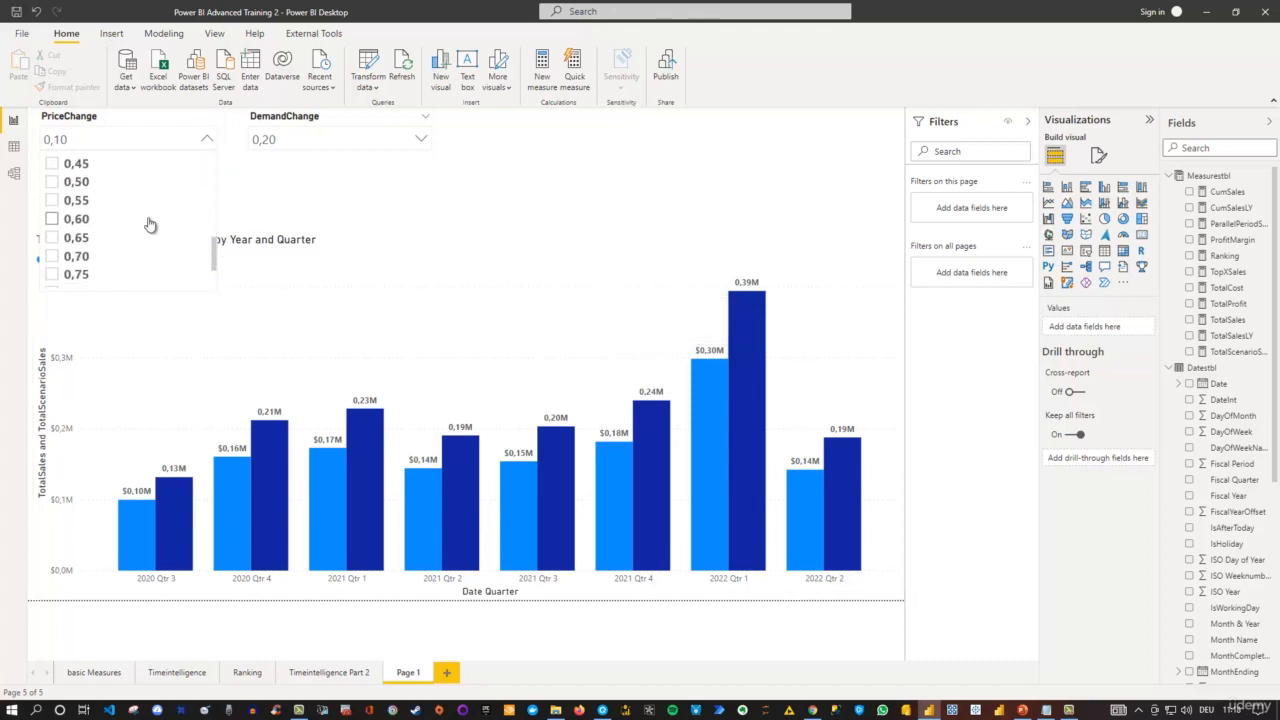
scroll(149, 224, down, 2)
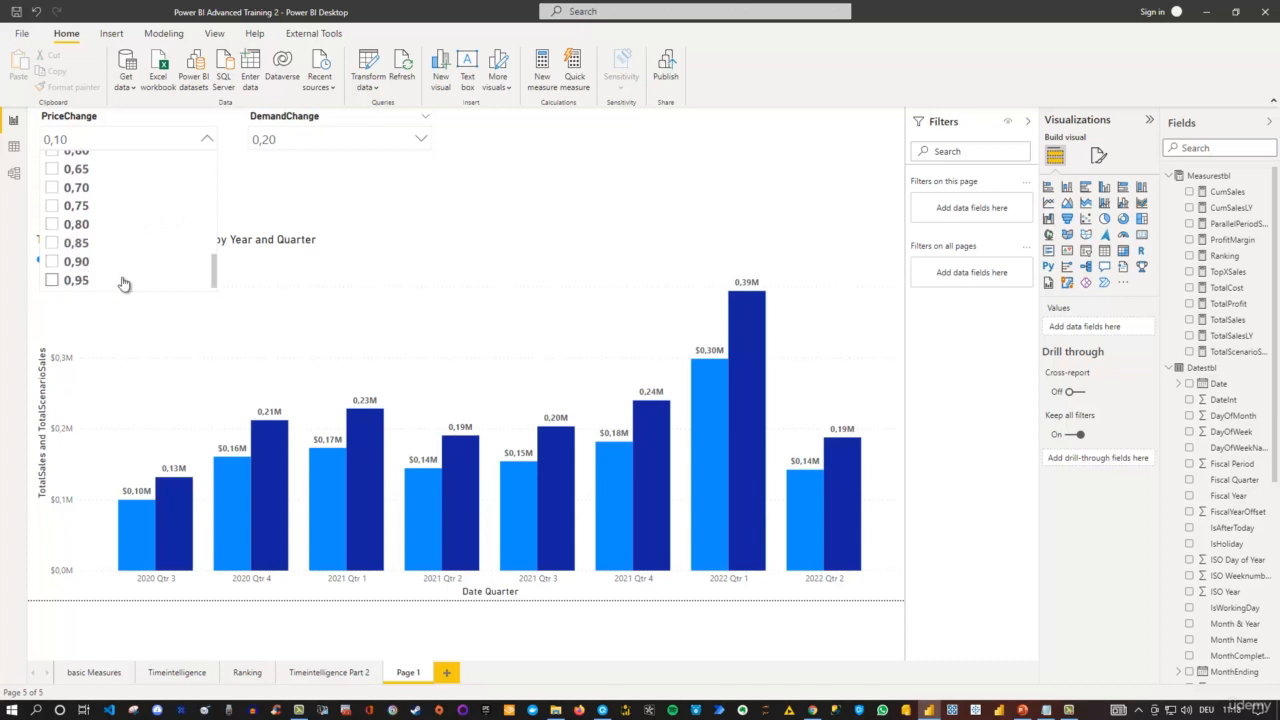
click(52, 281)
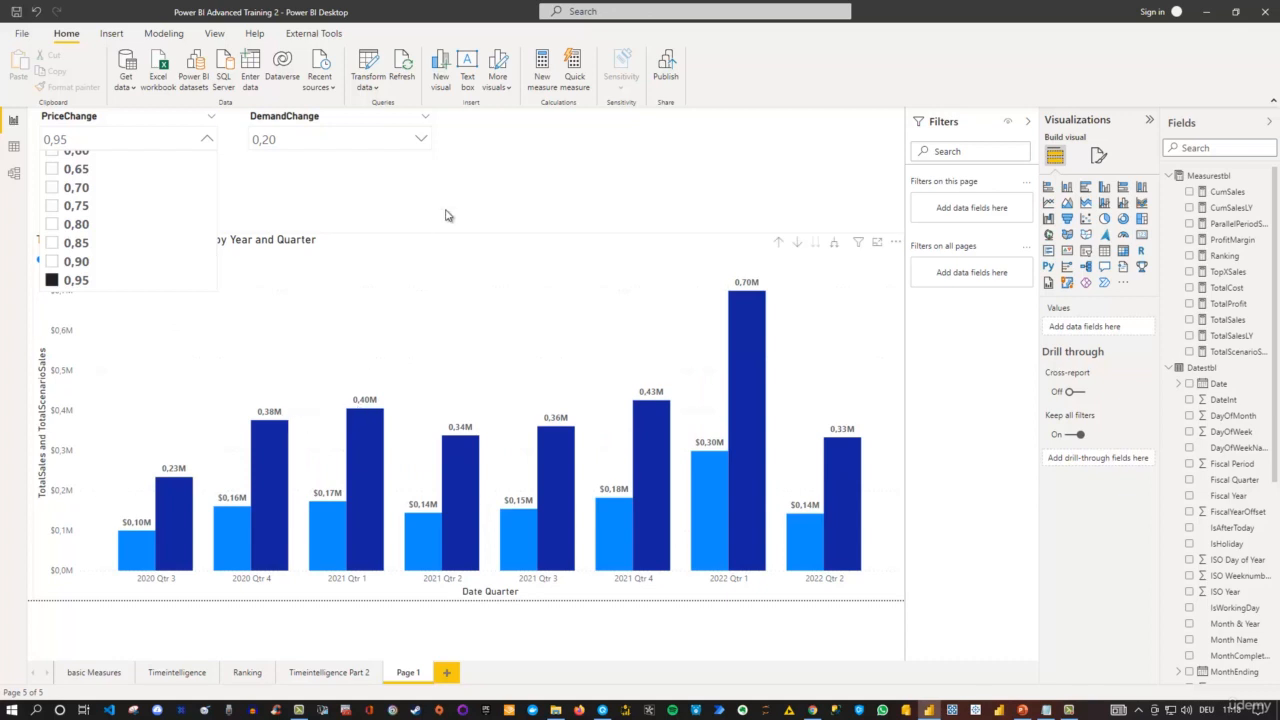
click(484, 186)
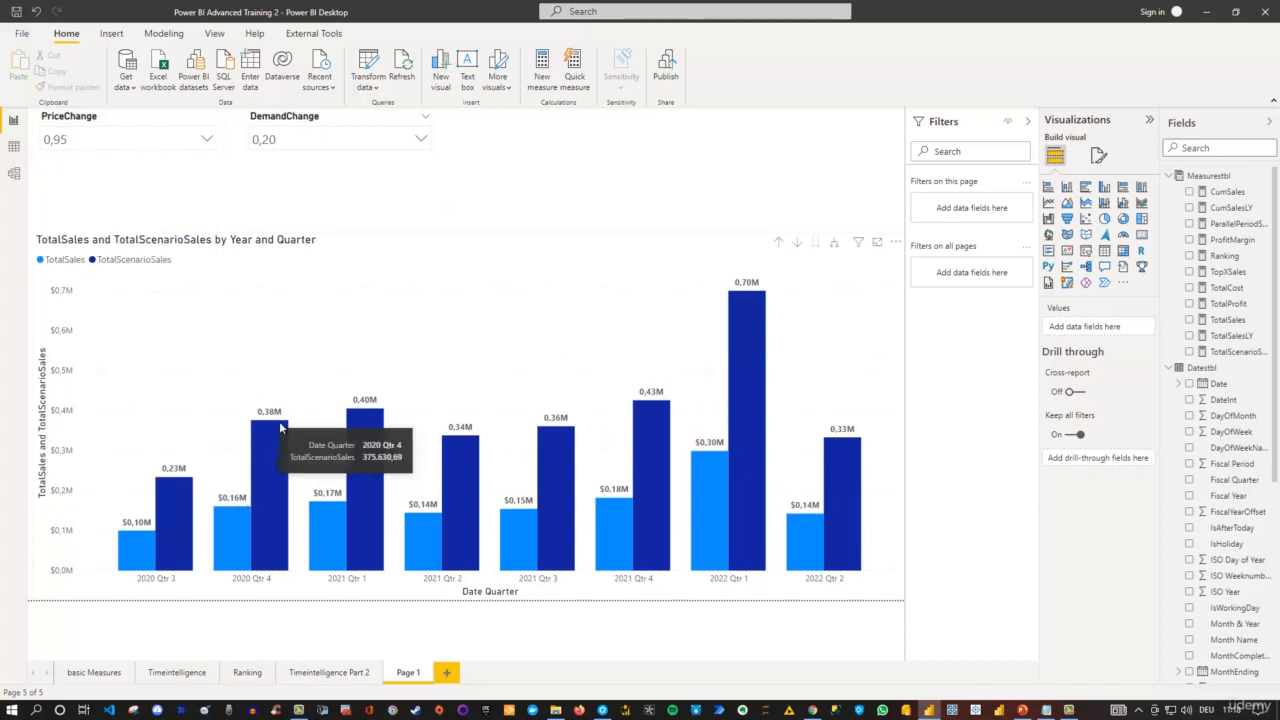
Step: Set the DemandChange slicer to -0,50 and compare scenario sales with total sales in the chart
click(421, 141)
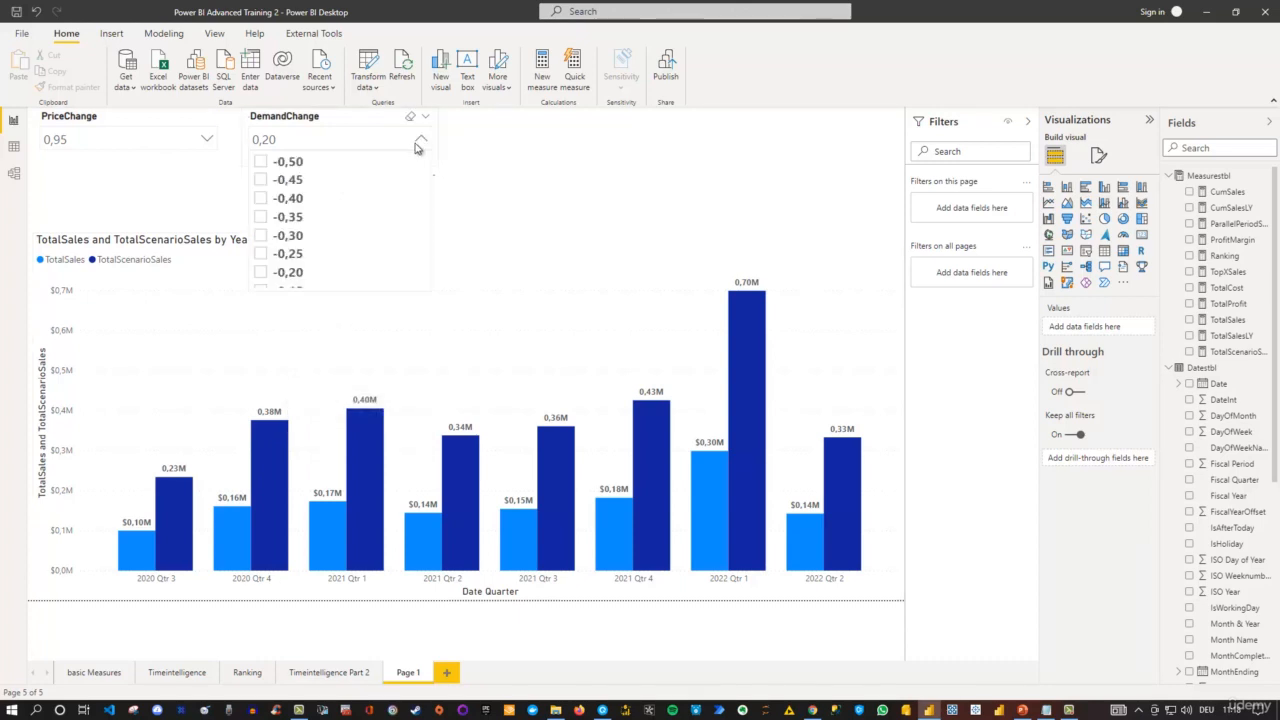
click(260, 162)
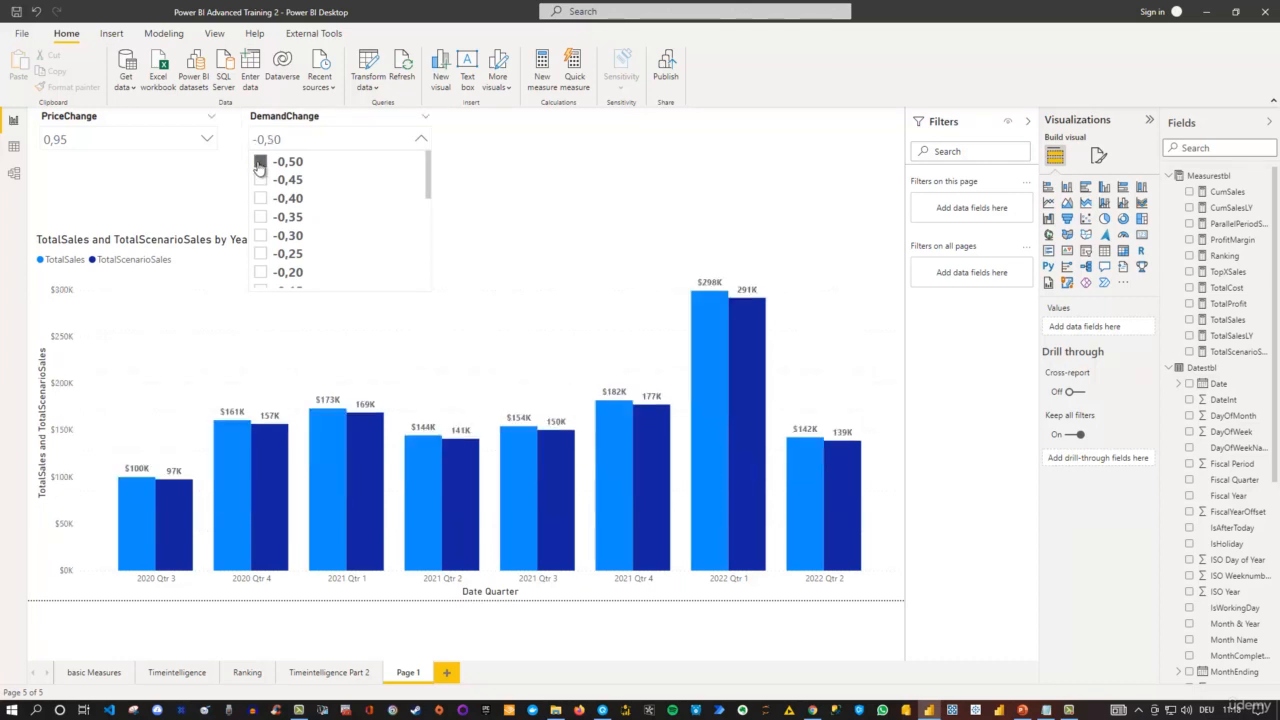
click(588, 204)
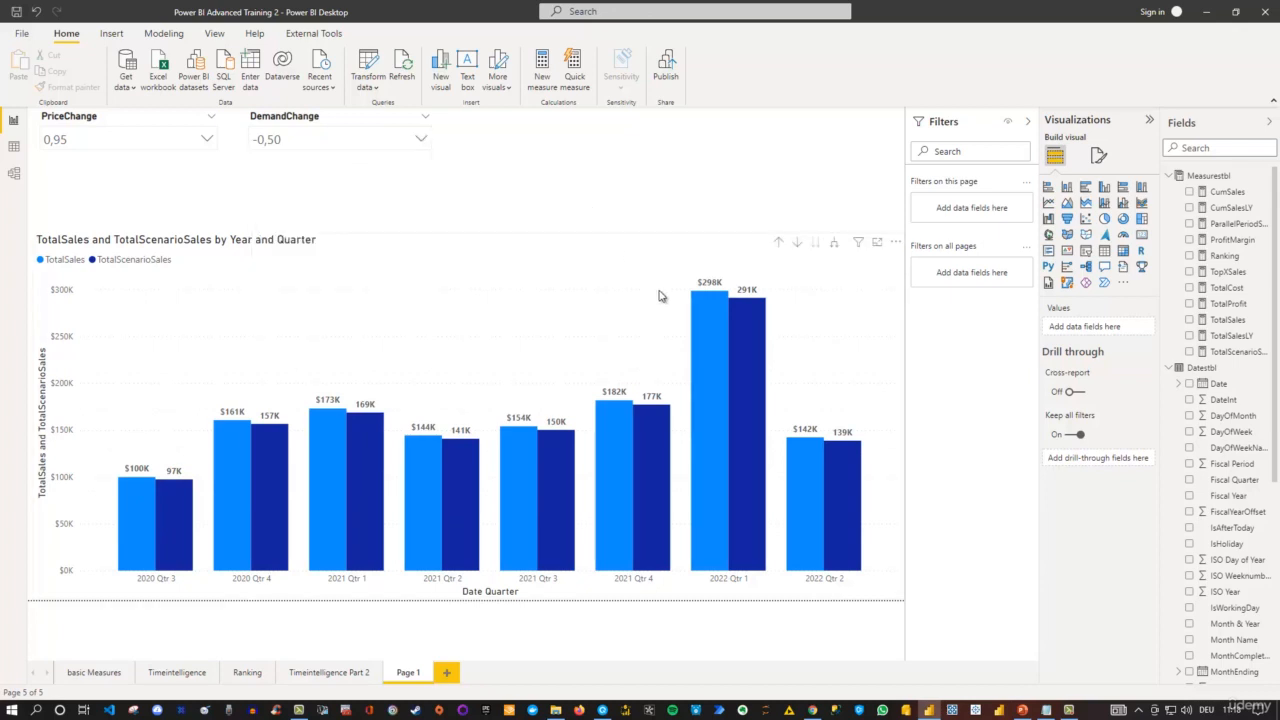
mouse_move(747, 318)
Step: Set the DemandChange slicer to 0,10
click(190, 139)
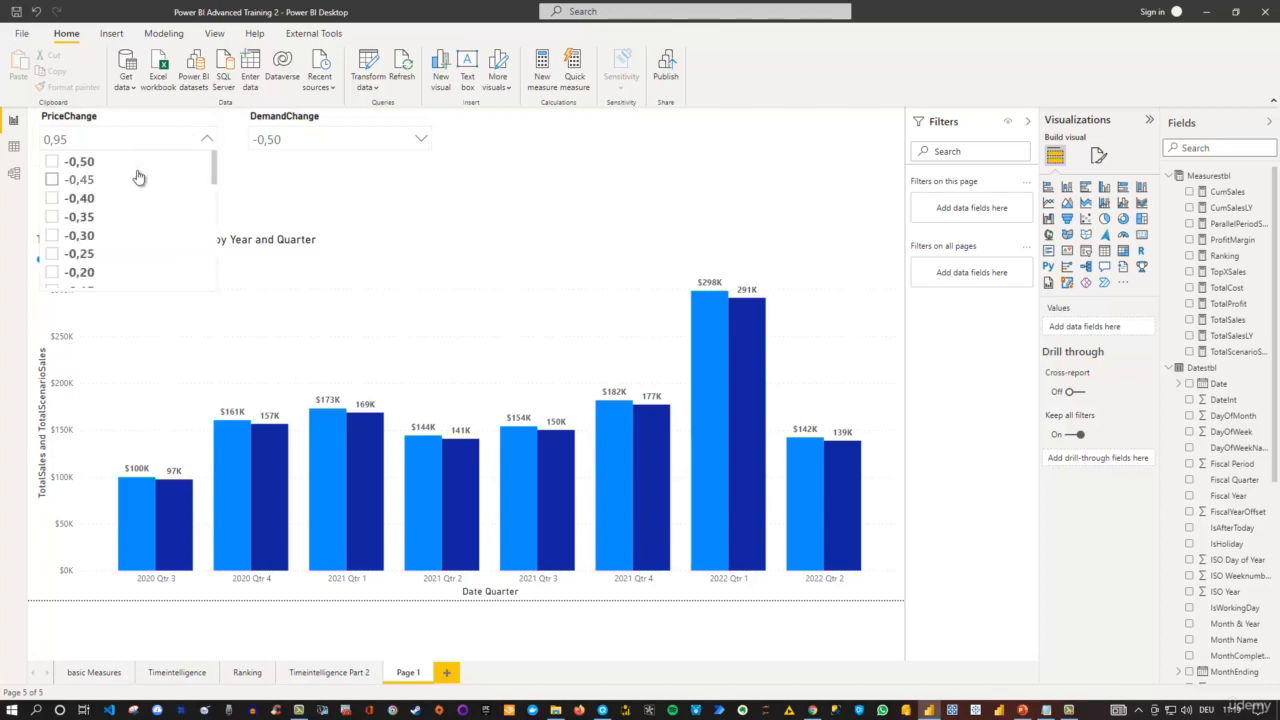
click(370, 143)
click(370, 143)
scroll(350, 230, down, 2)
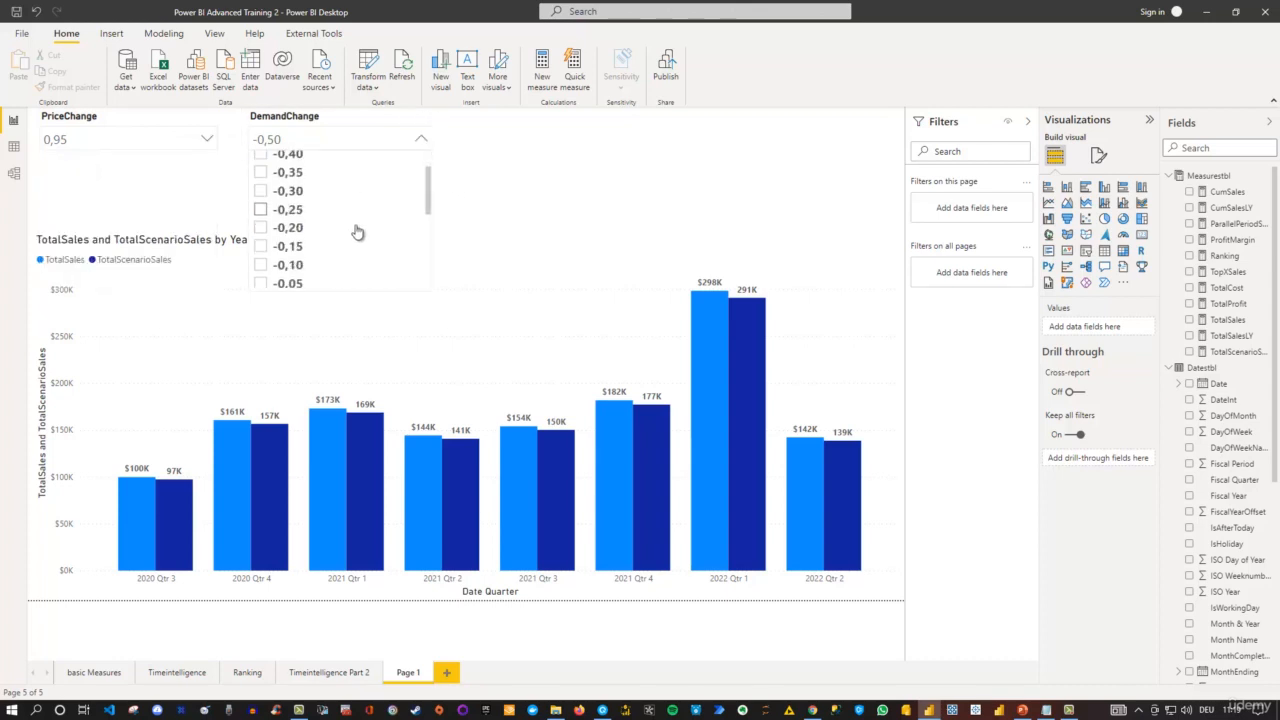
scroll(268, 240, down, 2)
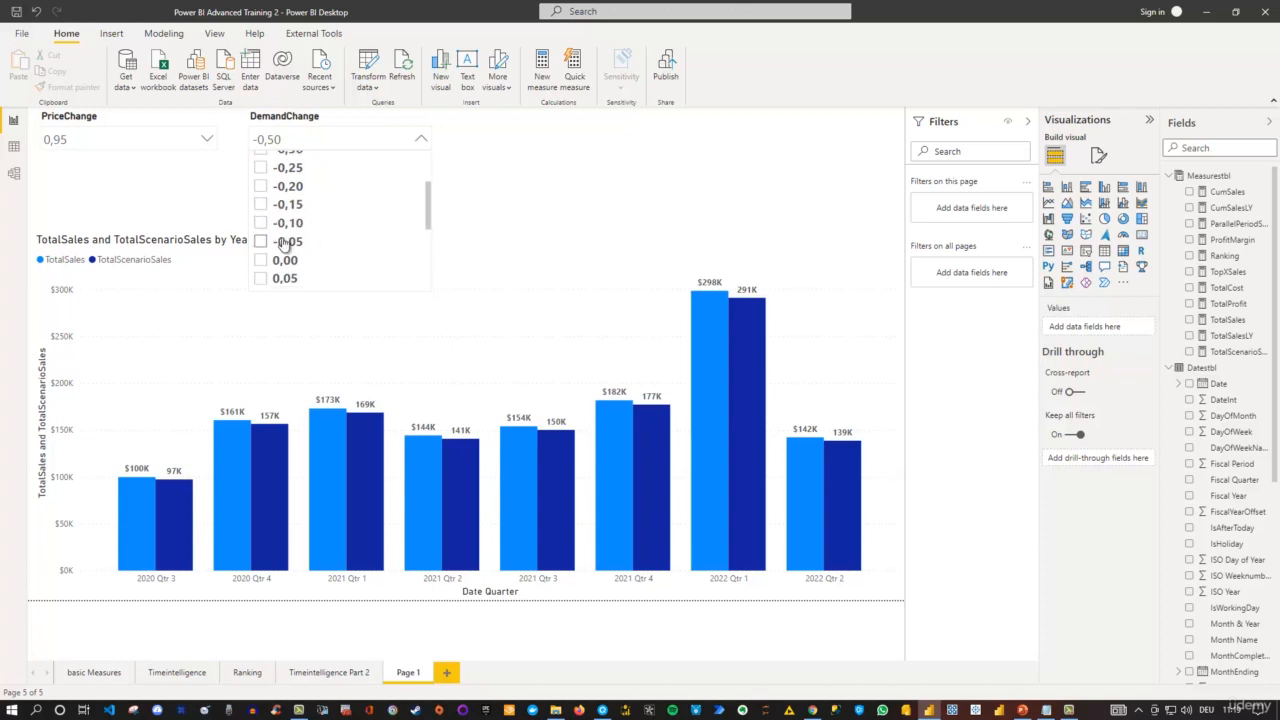
click(261, 259)
Step: Set the PriceChange slicer to 0,20 and close its value list
click(204, 137)
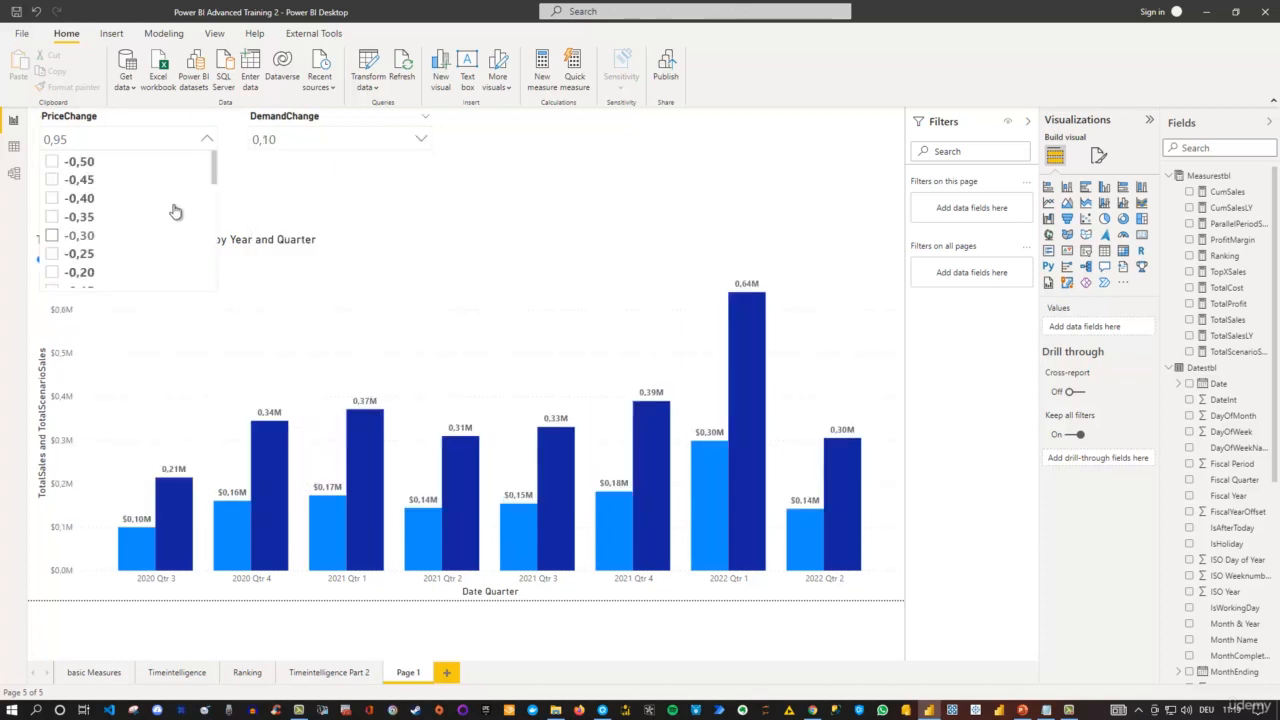
scroll(213, 197, down, 5)
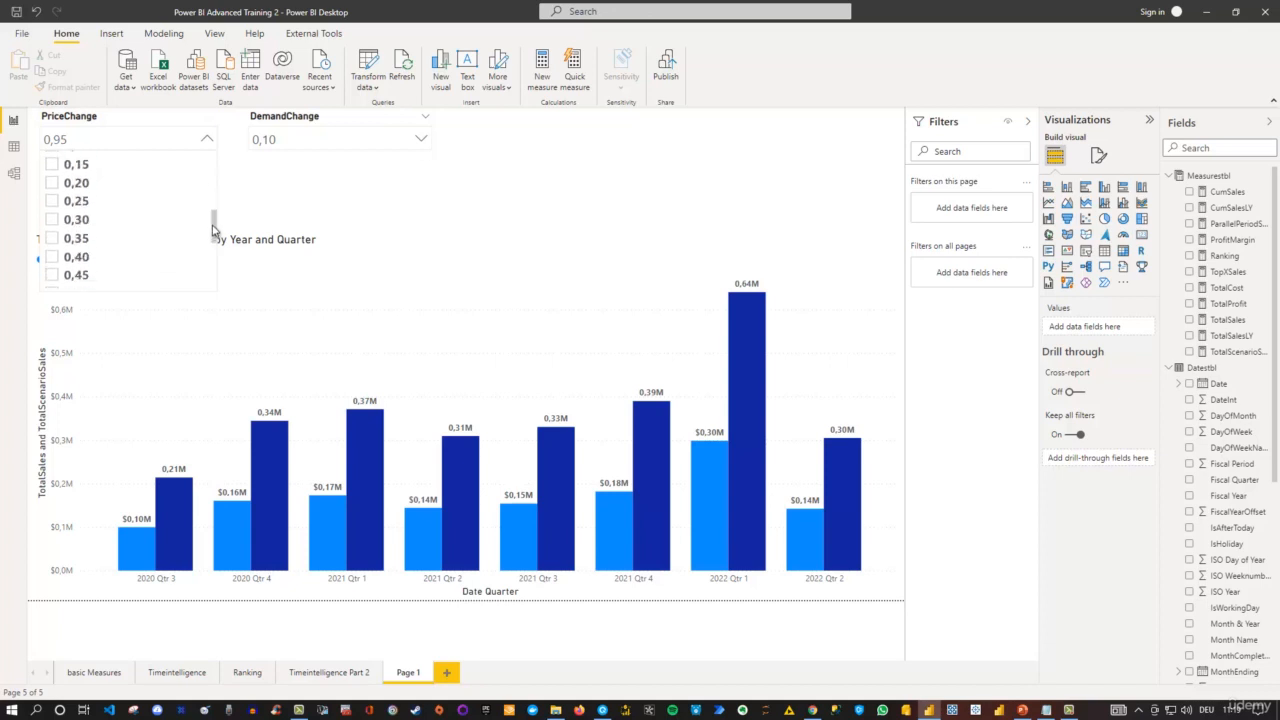
click(52, 183)
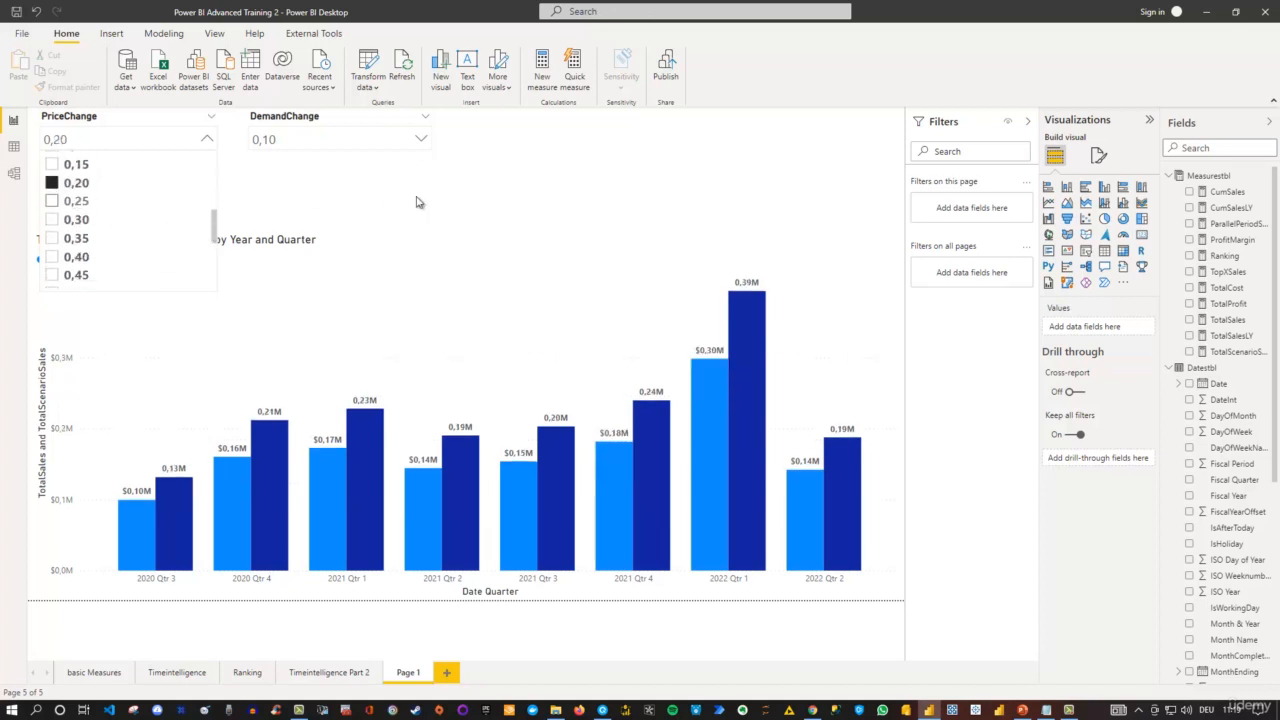
click(577, 177)
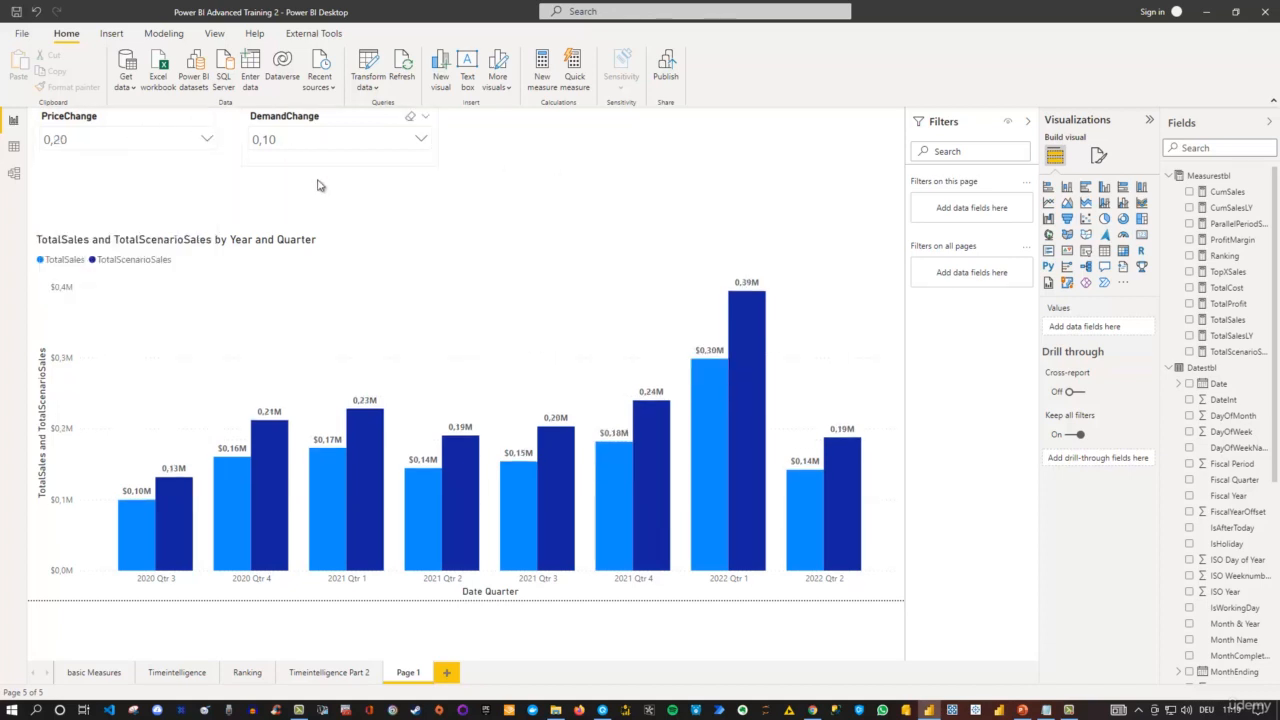